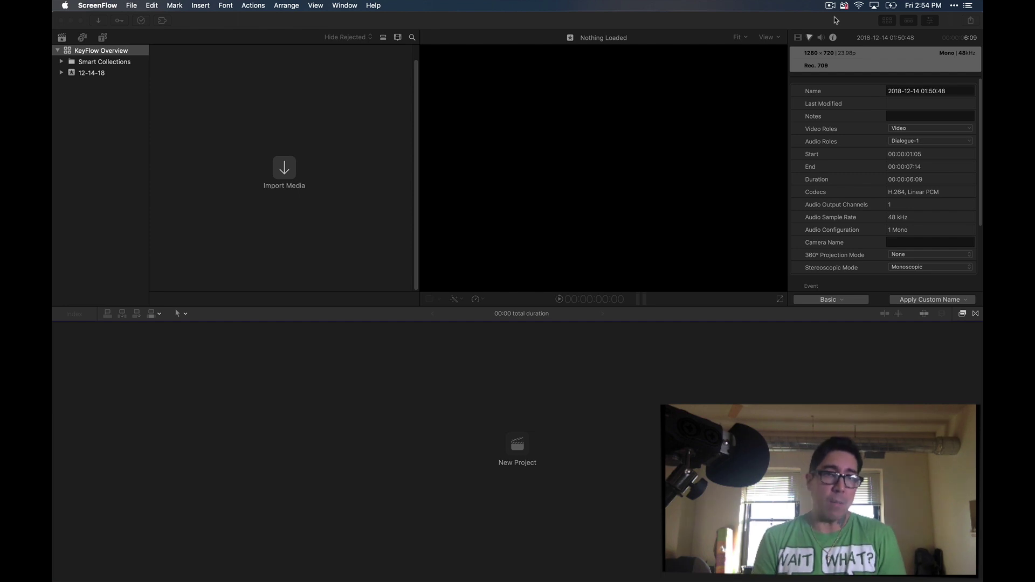
Step: Switch to KeyFlow Pro 2 and expand its library window to full screen
{"action": "left_click", "coordinate": [218, 25]}
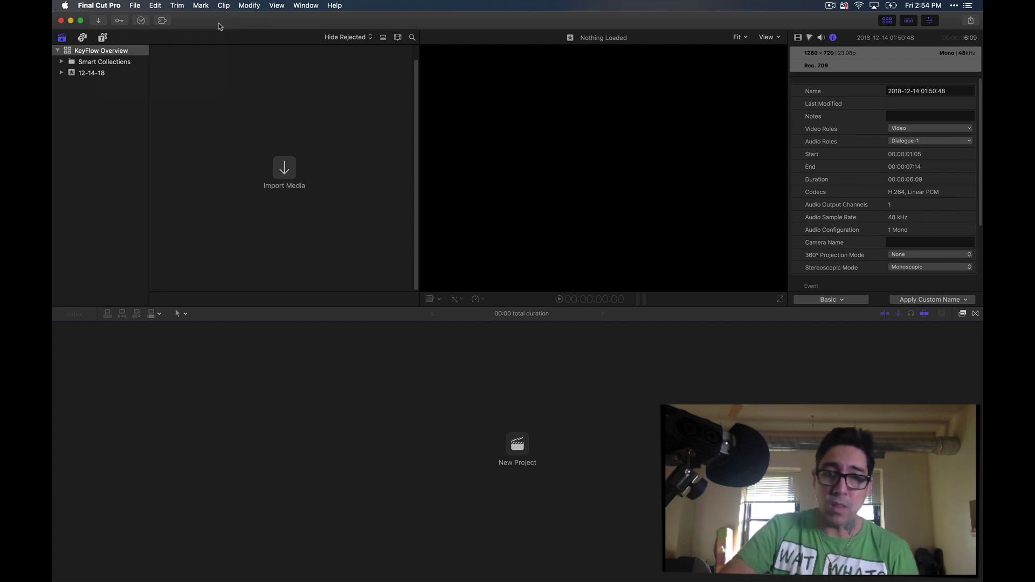
{"action": "mouse_move", "coordinate": [492, 578]}
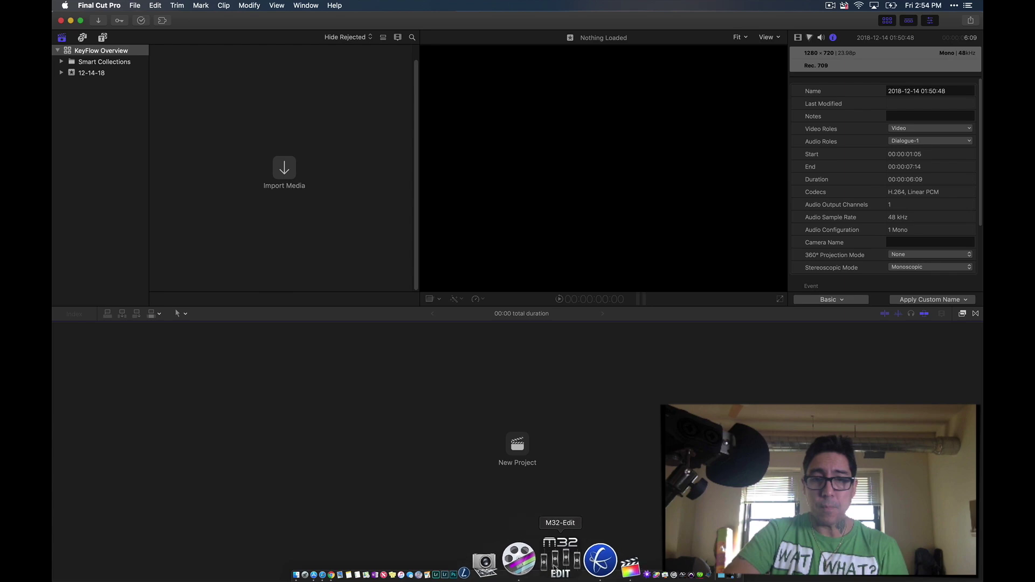
{"action": "left_click", "coordinate": [563, 566]}
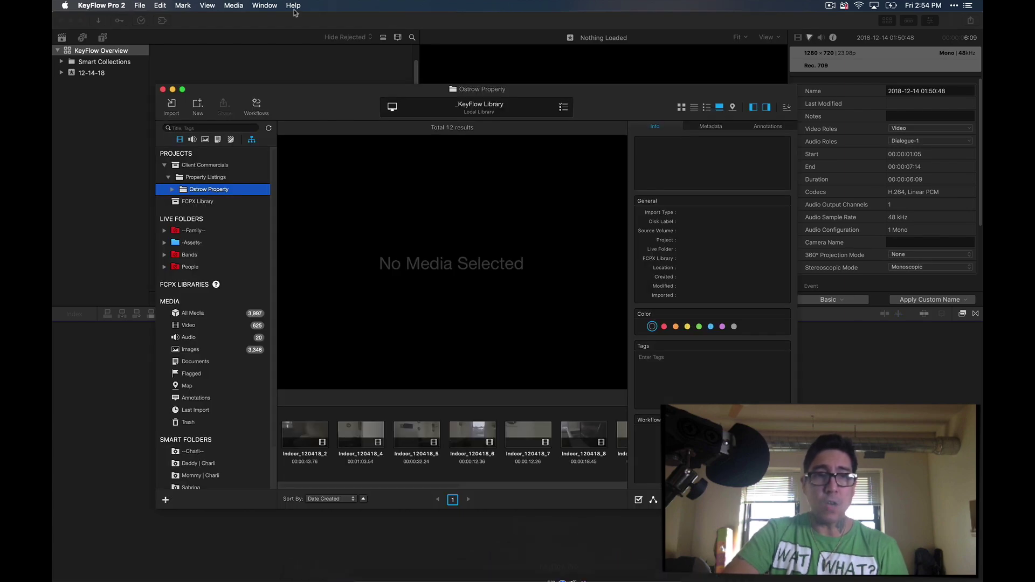
{"action": "left_click", "coordinate": [184, 90]}
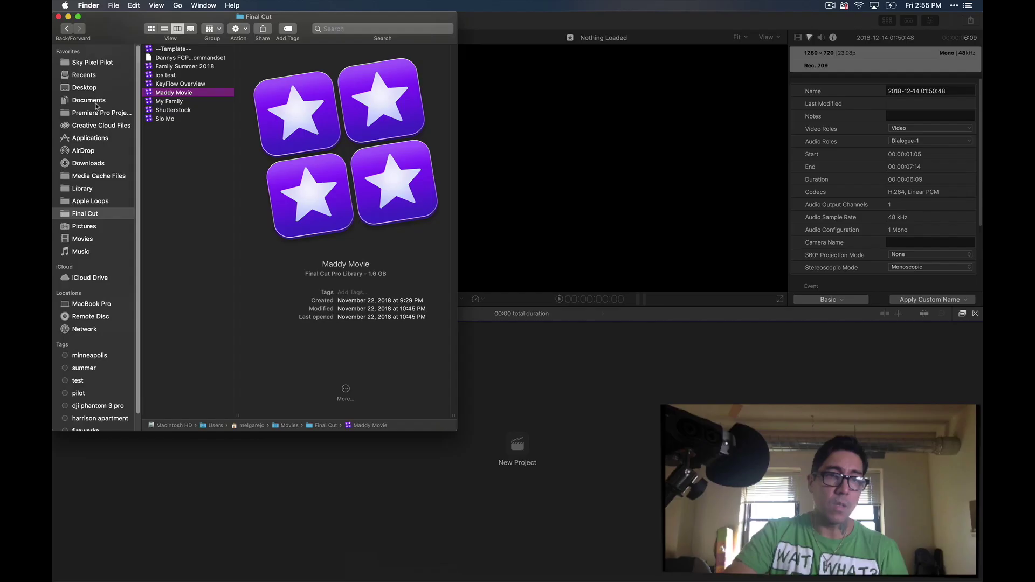
Step: In Finder, create a new folder named __Test Folder__ inside Documents
{"action": "left_click", "coordinate": [96, 102]}
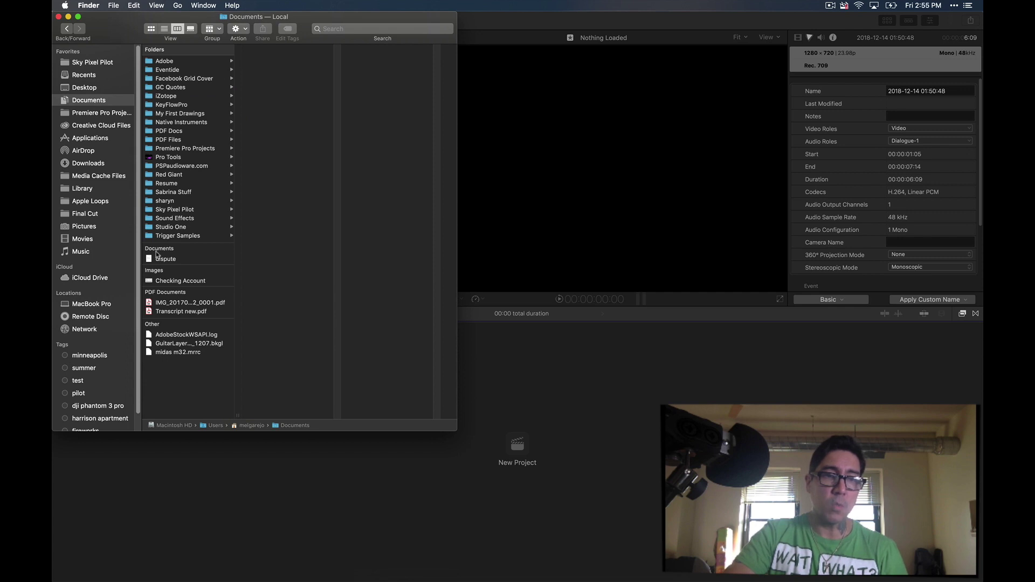
{"action": "key", "text": "super+shift+n"}
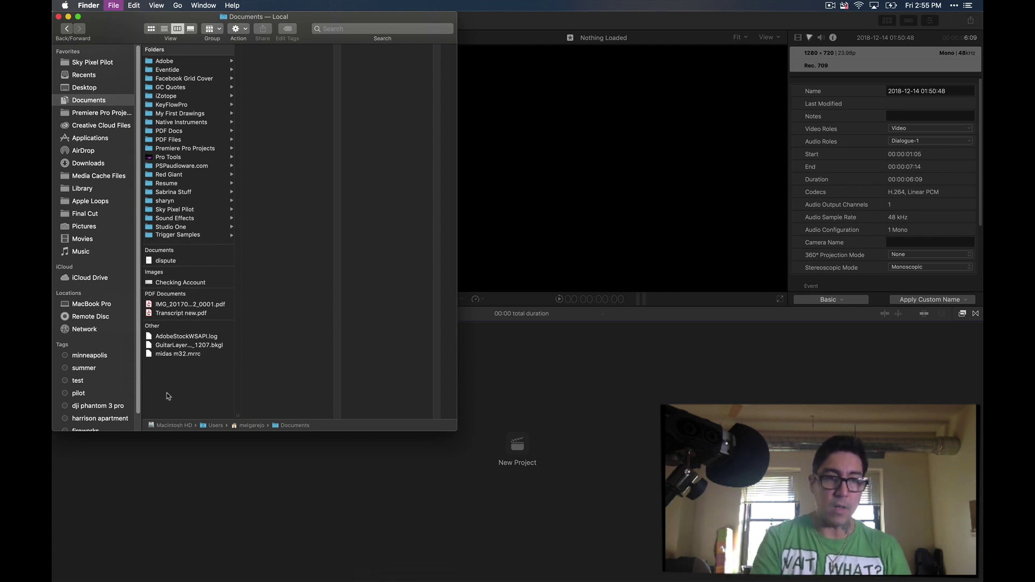
{"action": "type", "text": "Test Folder"}
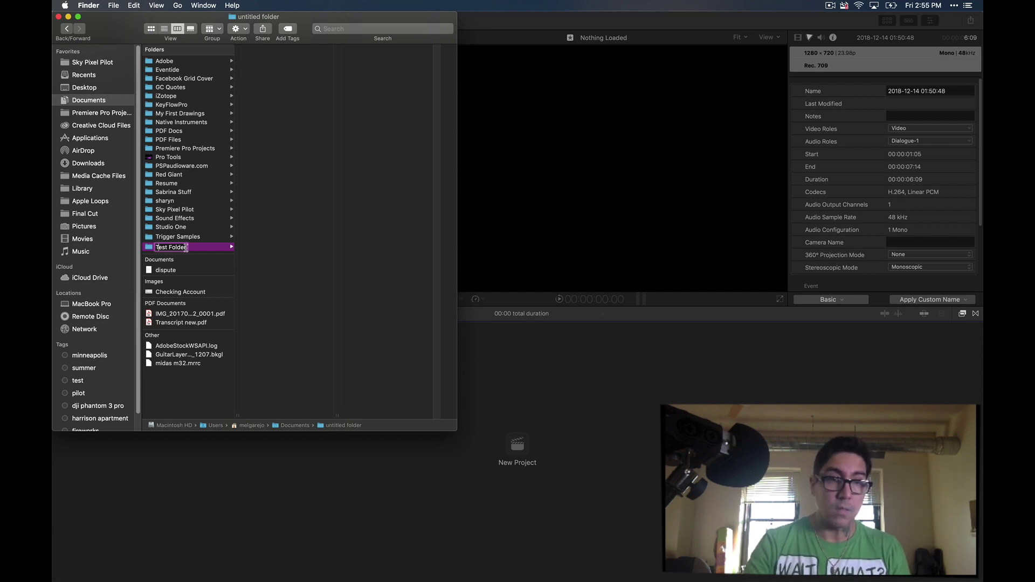
{"action": "key", "text": "super+a"}
{"action": "key", "text": "BackSpace"}
{"action": "type", "text": "Test Fol"}
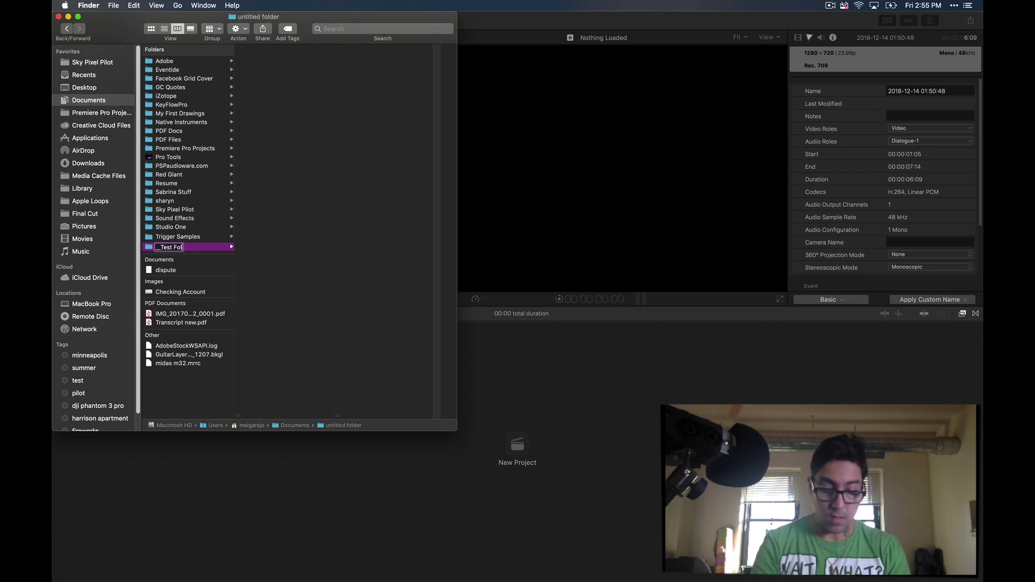
{"action": "type", "text": "der_"}
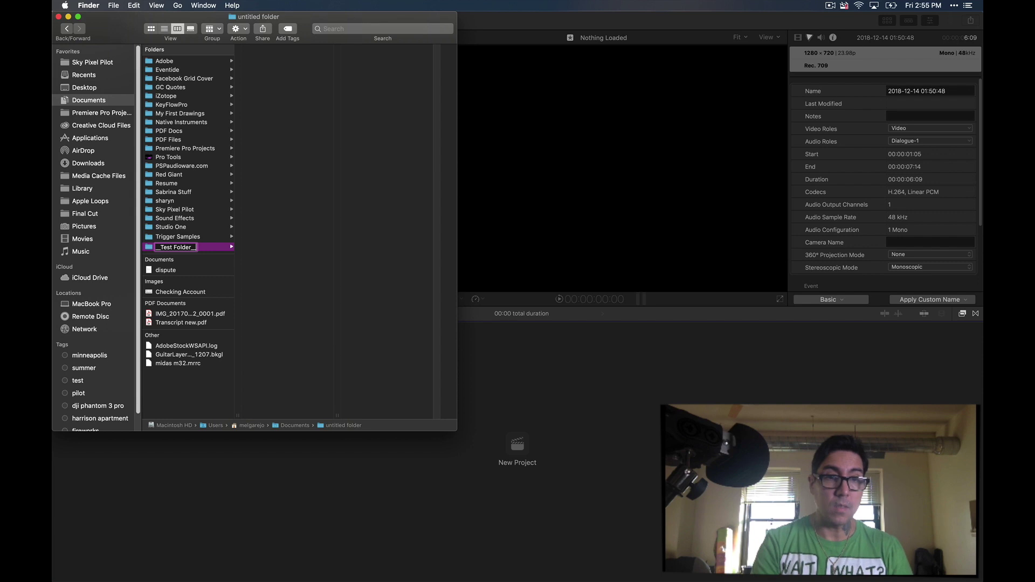
{"action": "key", "text": "Return"}
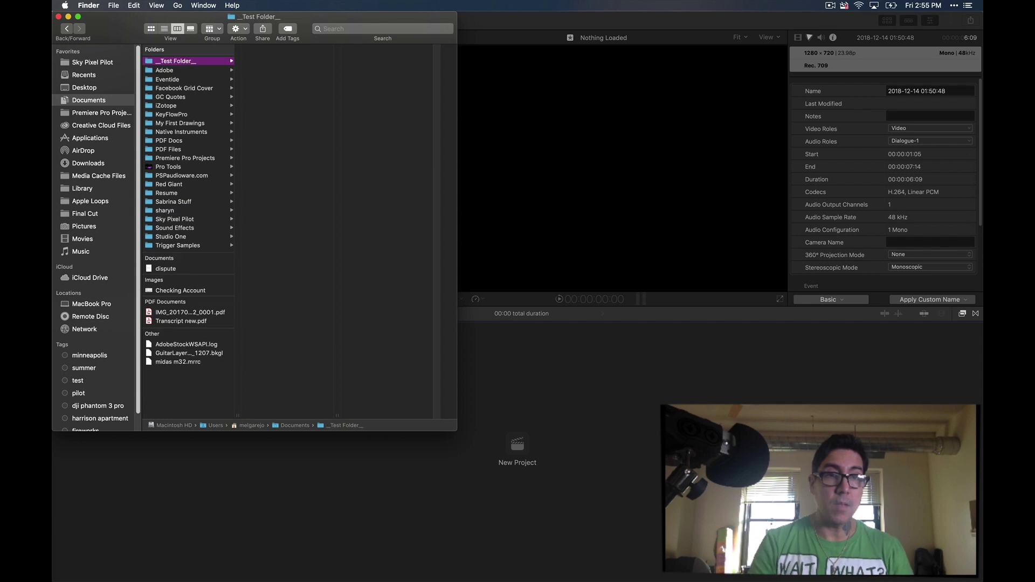
Step: Put the images brooklyn art-2.jpg through brooklyn art-8.jpg from Pictures/2018/Brooklyn Art into __Test Folder__ and show its contents
{"action": "left_click", "coordinate": [84, 227]}
{"action": "left_click", "coordinate": [163, 69]}
{"action": "left_click", "coordinate": [272, 78]}
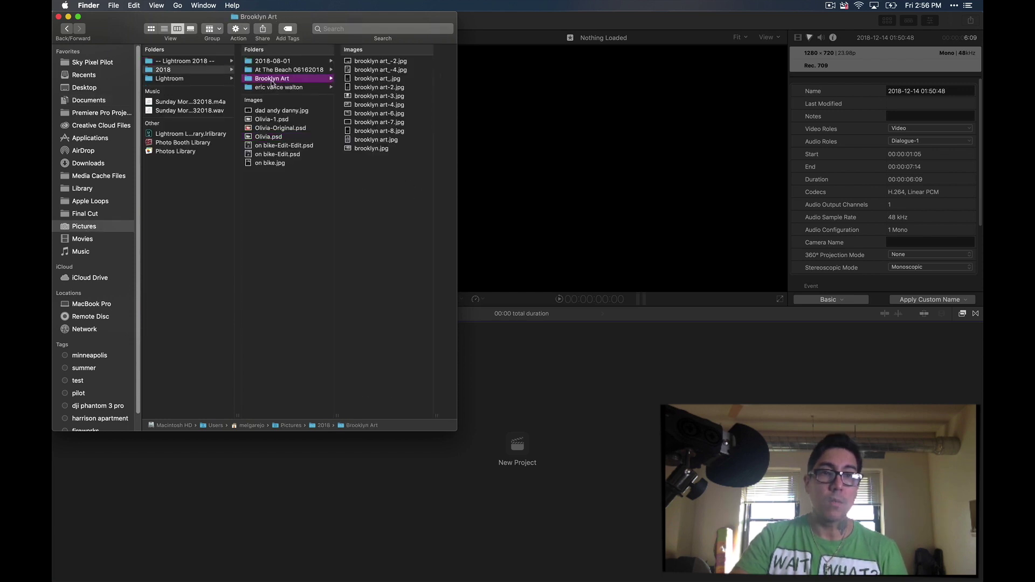
{"action": "left_click", "coordinate": [362, 87]}
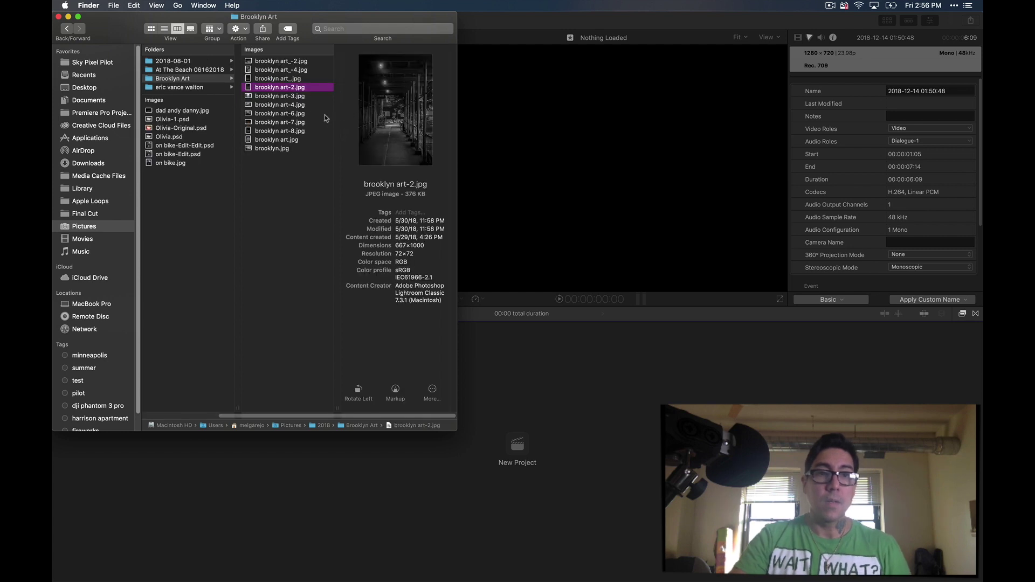
{"action": "left_click", "coordinate": [282, 130], "text": "shift"}
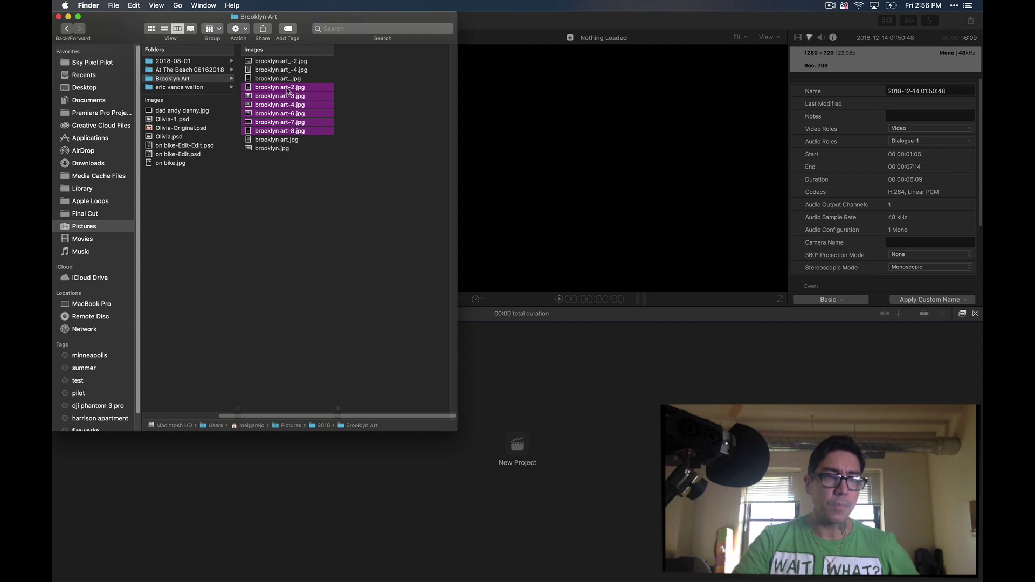
{"action": "left_click_drag", "start_coordinate": [278, 91], "coordinate": [185, 63]}
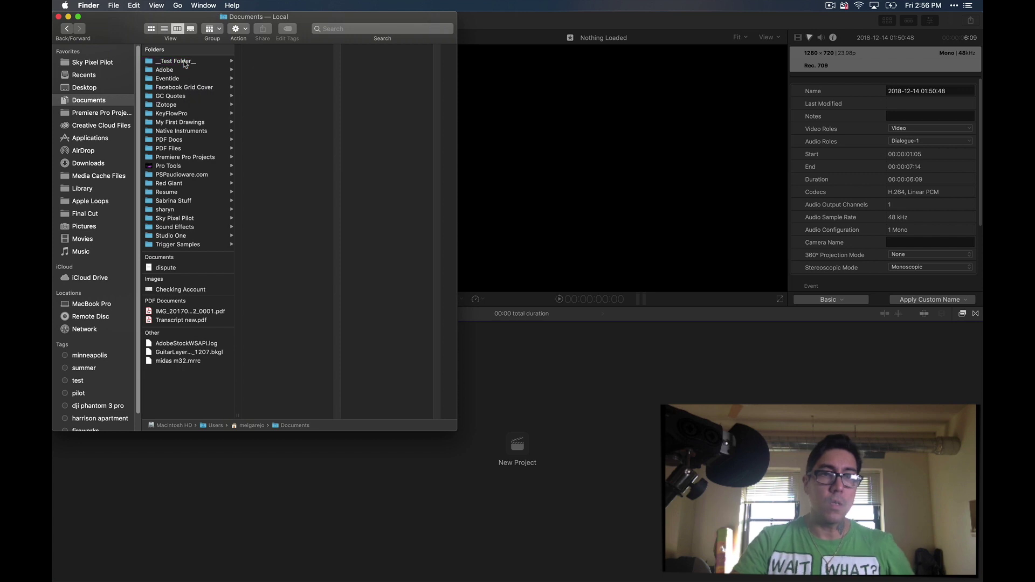
{"action": "left_click", "coordinate": [185, 63]}
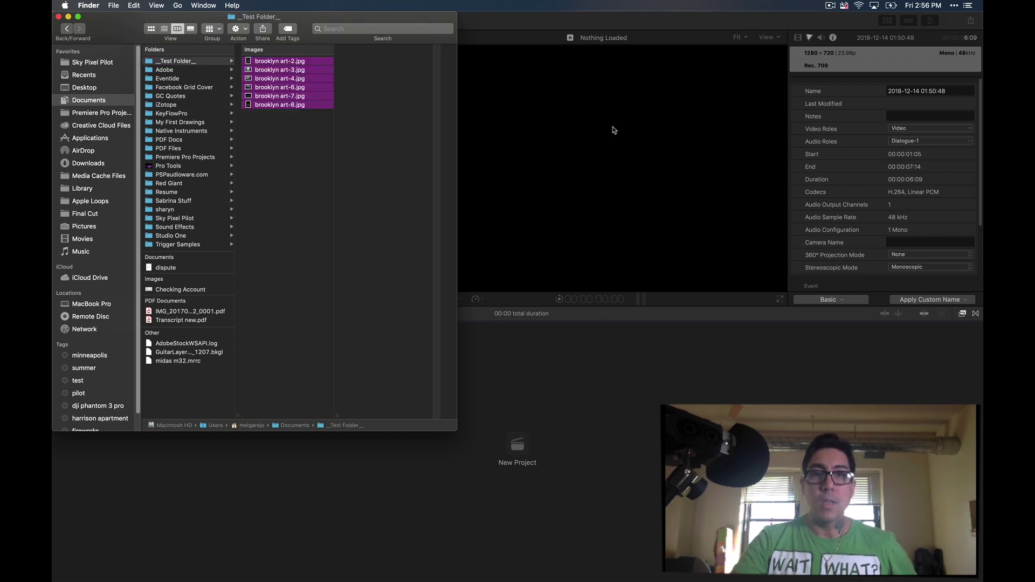
Step: Switch to KeyFlow Pro 2 and add __Test Folder__ from Documents as a new live folder
{"action": "key", "text": "super+Tab"}
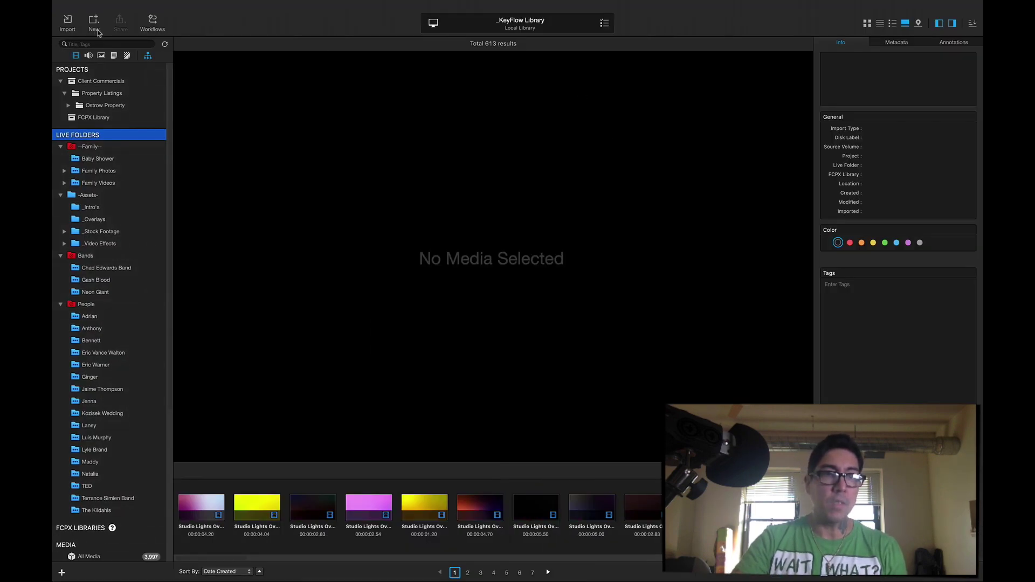
{"action": "left_click", "coordinate": [95, 25]}
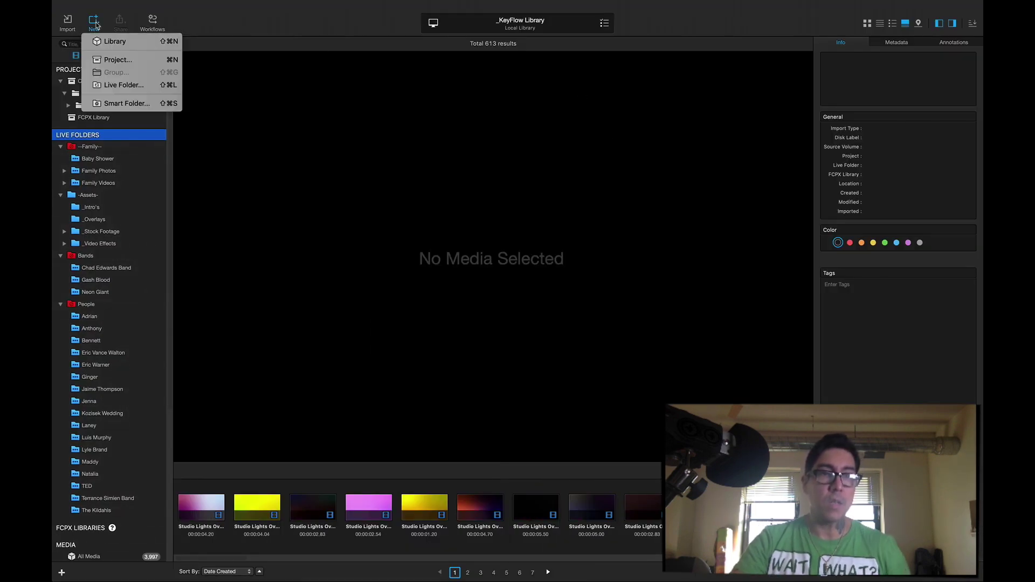
{"action": "left_click", "coordinate": [117, 87]}
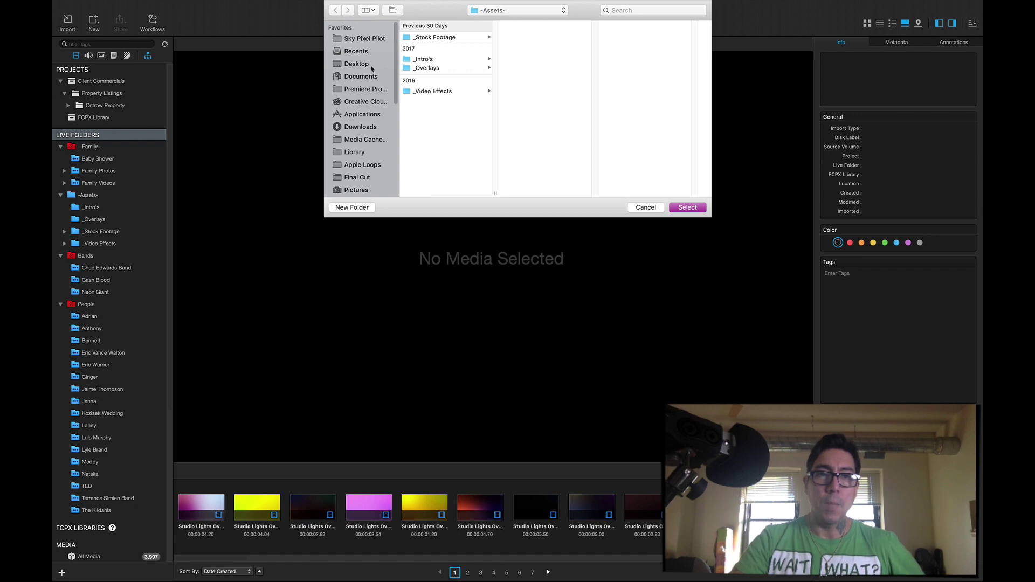
{"action": "left_click", "coordinate": [365, 77]}
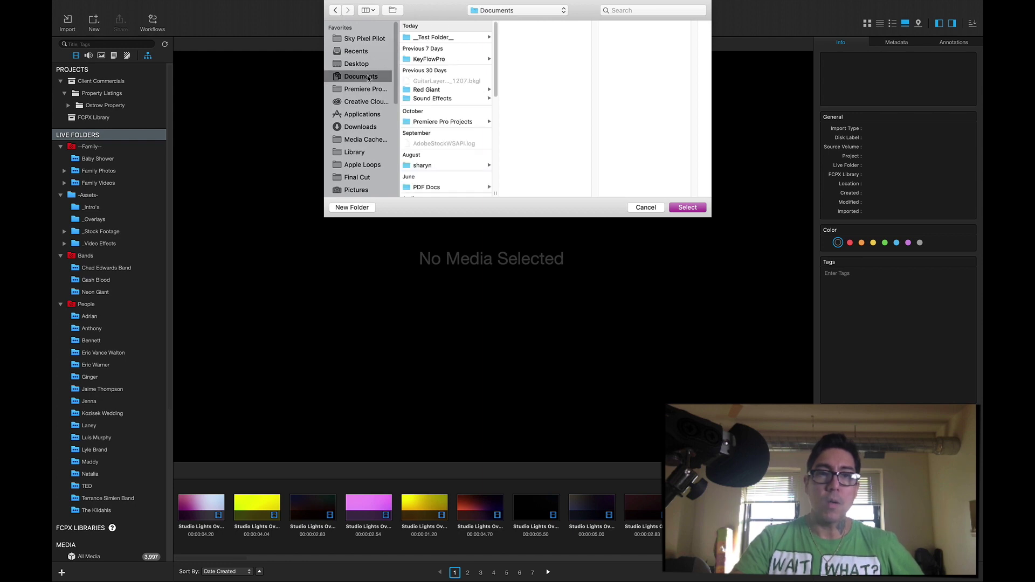
{"action": "left_click", "coordinate": [444, 39]}
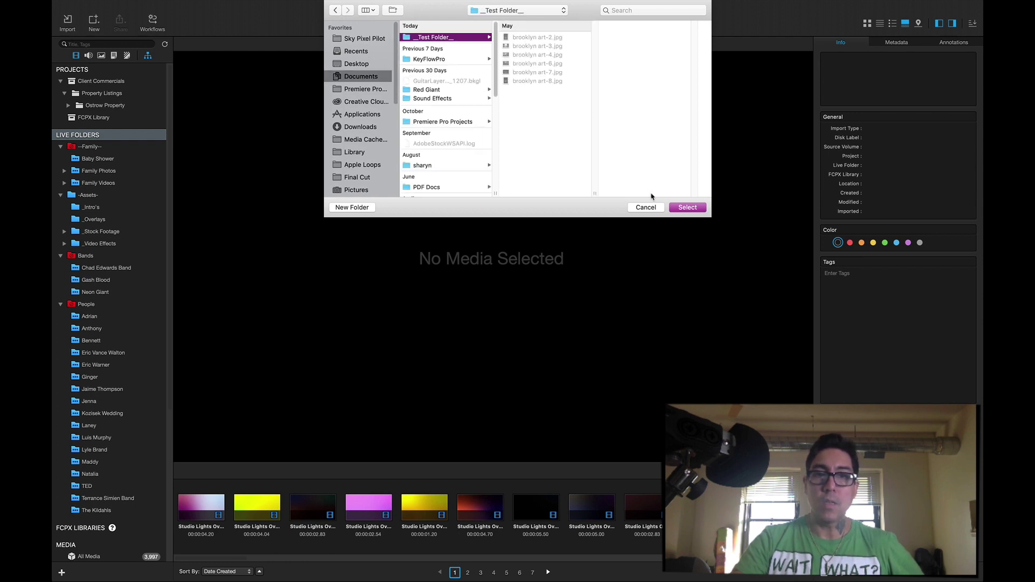
{"action": "left_click", "coordinate": [687, 208]}
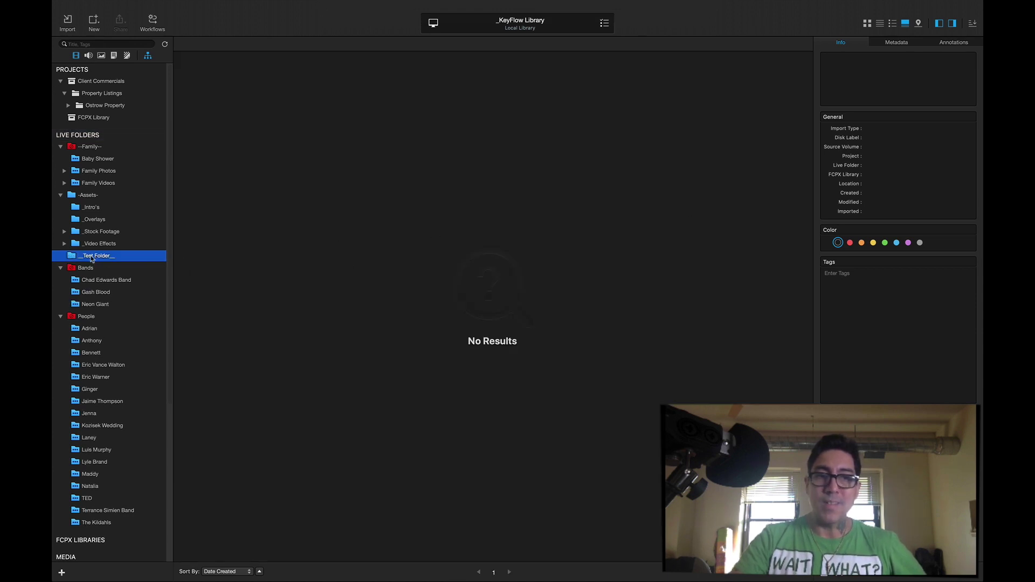
Step: Turn off the video filter for __Test Folder__ and show its media as a thumbnail grid
{"action": "left_click", "coordinate": [76, 56]}
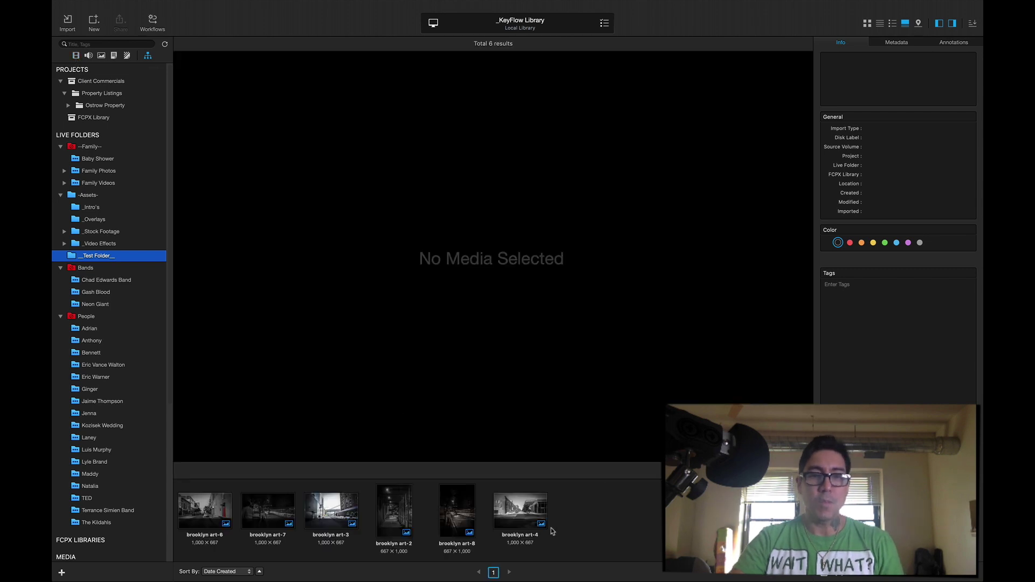
{"action": "left_click", "coordinate": [866, 24]}
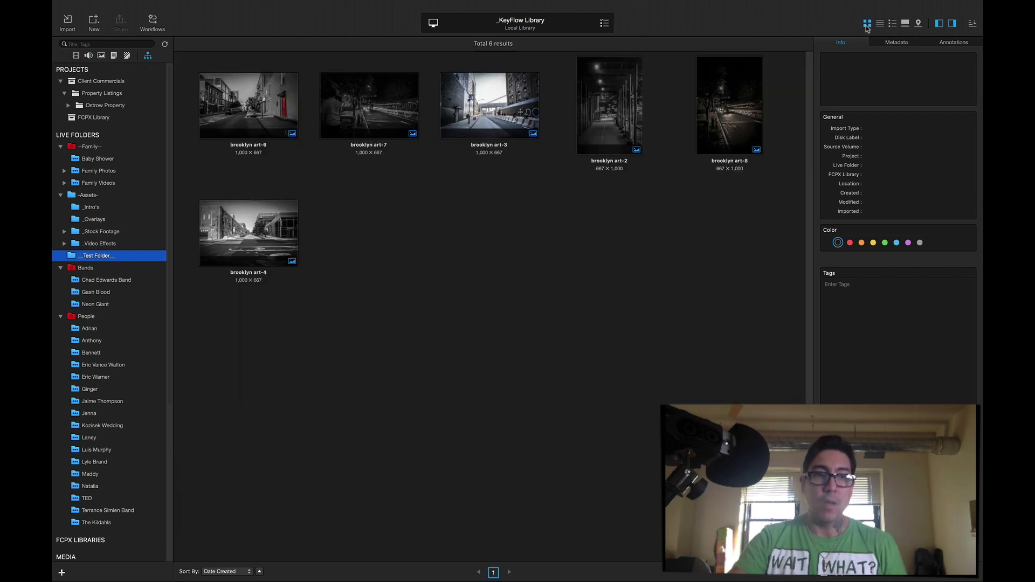
Step: Preview the test folder's images from brooklyn art-6 through brooklyn art-2 with Quick Look
{"action": "left_click", "coordinate": [255, 111]}
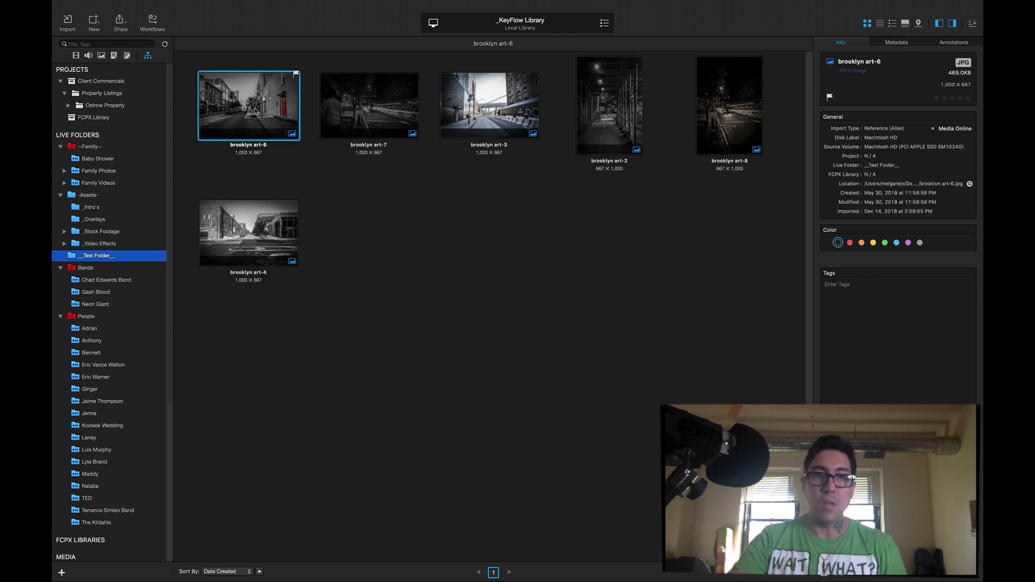
{"action": "key", "text": "space"}
{"action": "key", "text": "Right"}
{"action": "key", "text": "Right"}
{"action": "key", "text": "Right"}
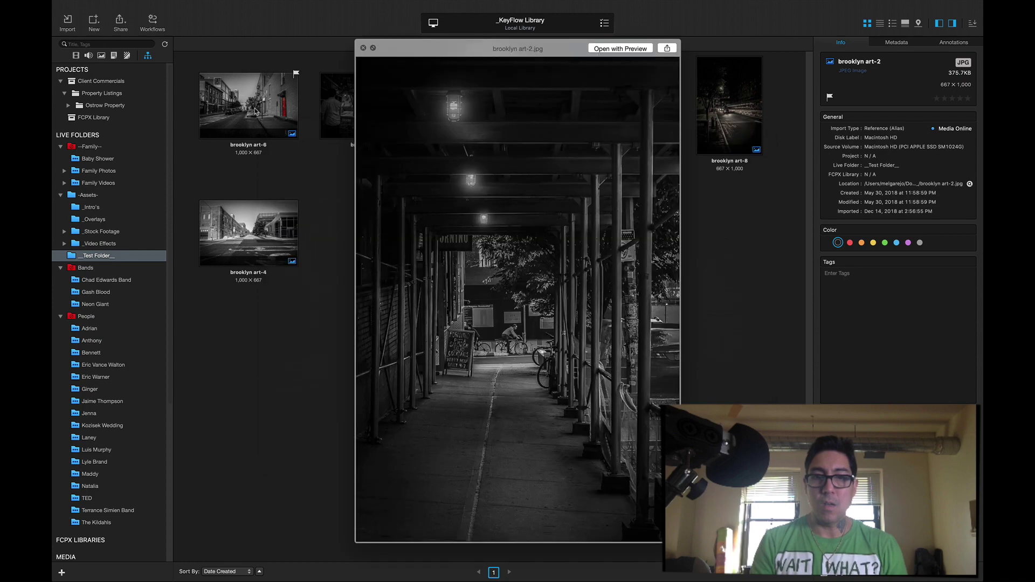
{"action": "left_click", "coordinate": [92, 256]}
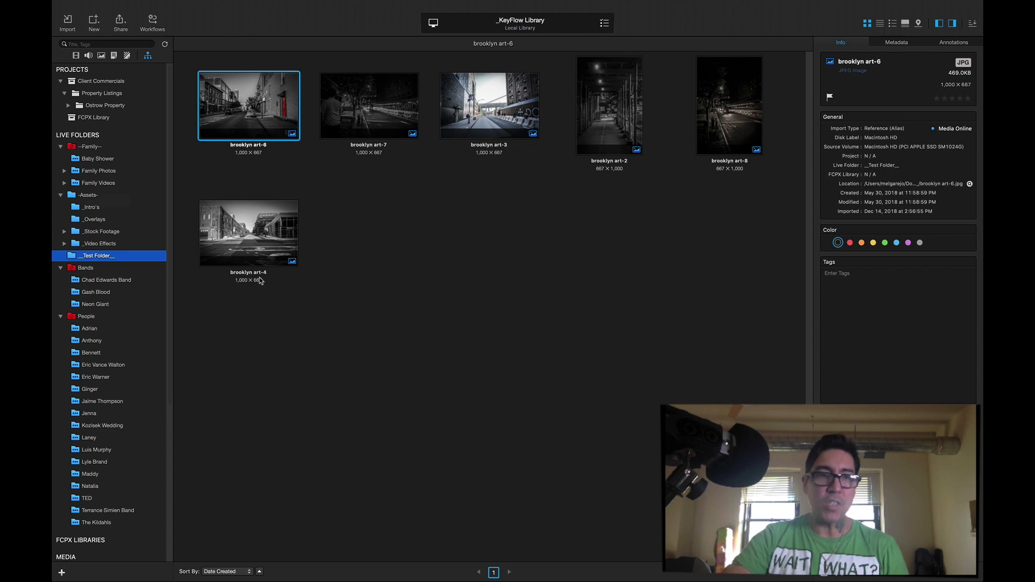
Step: In Finder, open the portrait subfolder in Pictures/2018 and look through its portrait photos
{"action": "mouse_move", "coordinate": [393, 581]}
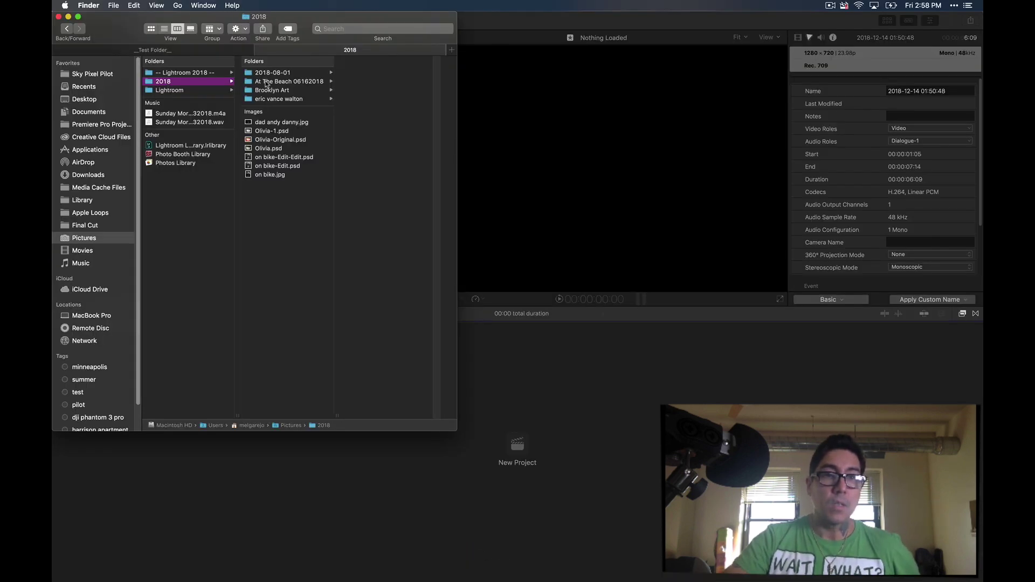
{"action": "left_click", "coordinate": [299, 100]}
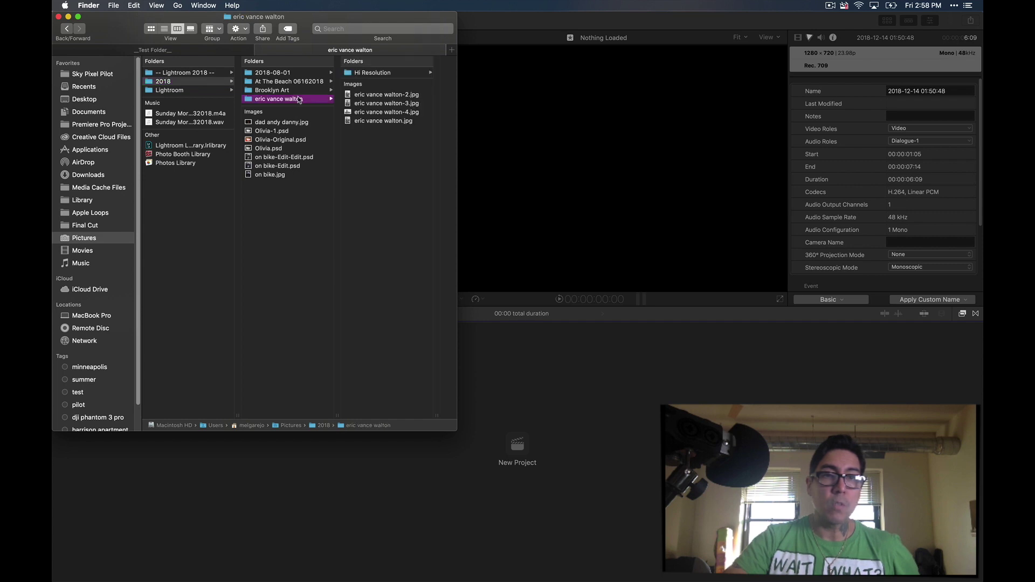
{"action": "left_click", "coordinate": [381, 103]}
{"action": "key", "text": "Down"}
{"action": "key", "text": "Down"}
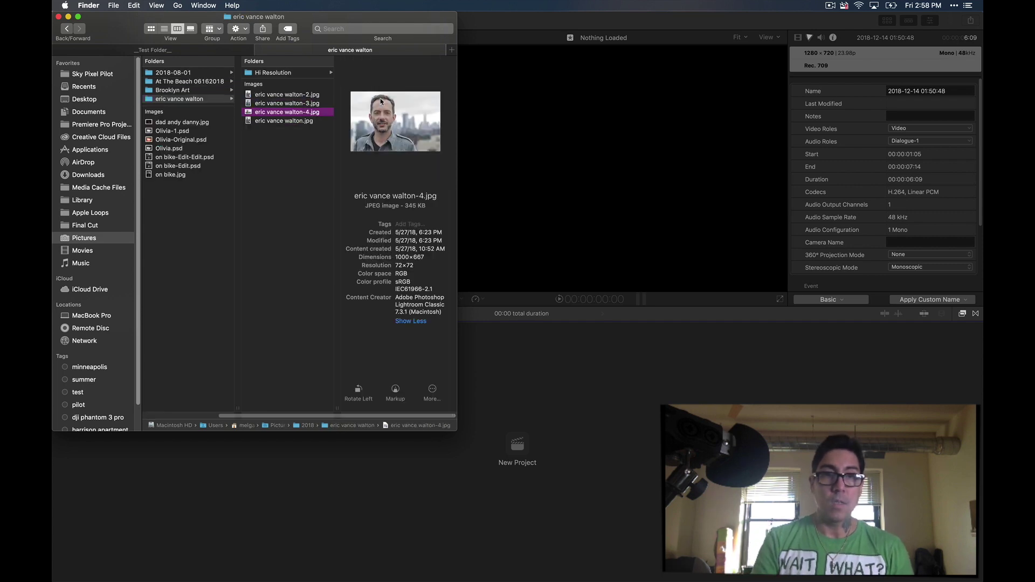
{"action": "key", "text": "Up"}
{"action": "key", "text": "Up"}
{"action": "key", "text": "Up"}
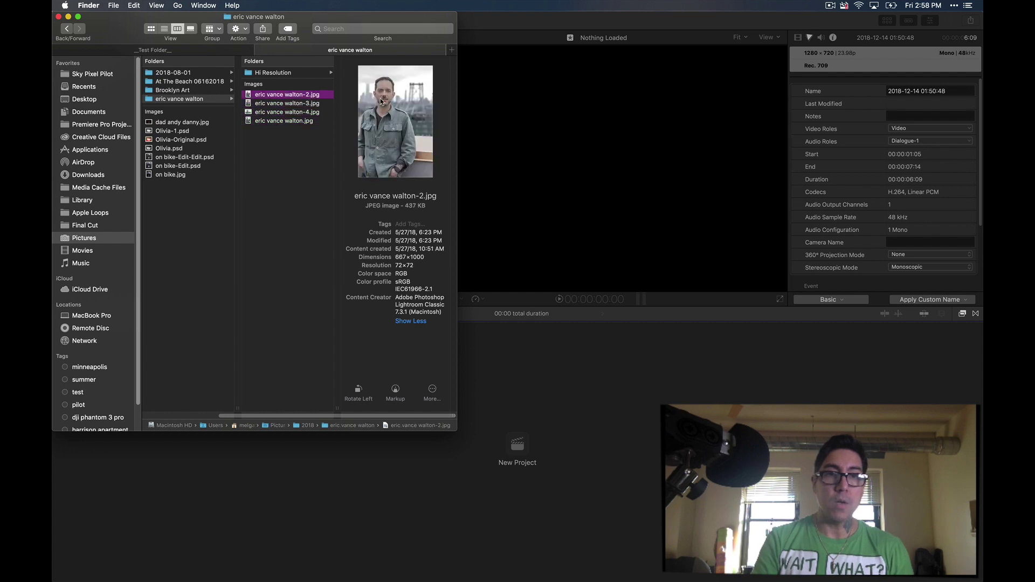
Step: Add all four portrait photos to __Test Folder__ and show its contents
{"action": "left_click_drag", "start_coordinate": [292, 154], "coordinate": [277, 98]}
{"action": "right_click", "coordinate": [278, 98]}
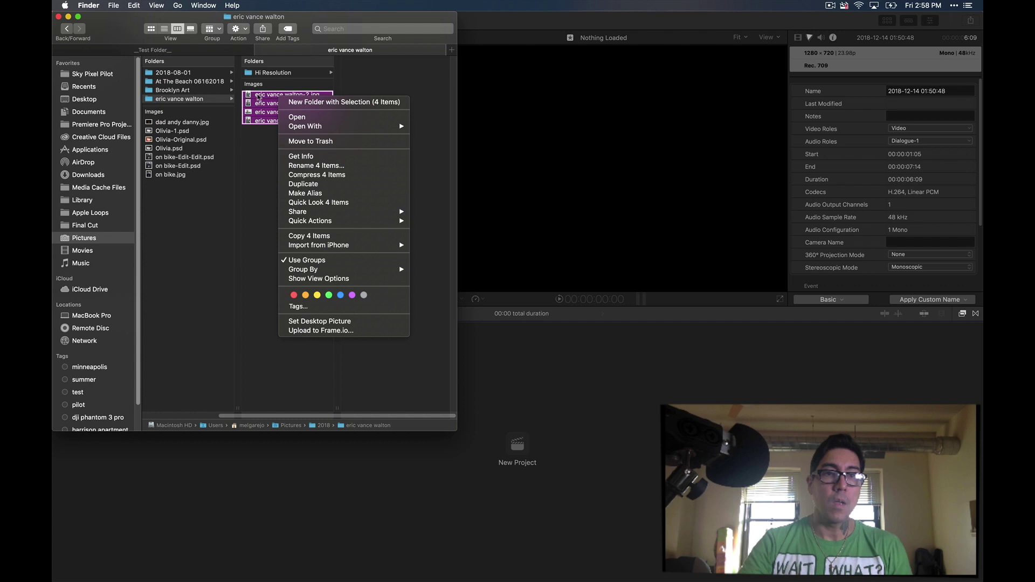
{"action": "left_click", "coordinate": [268, 100]}
{"action": "left_click_drag", "start_coordinate": [268, 100], "coordinate": [197, 55]}
{"action": "left_click", "coordinate": [198, 55]}
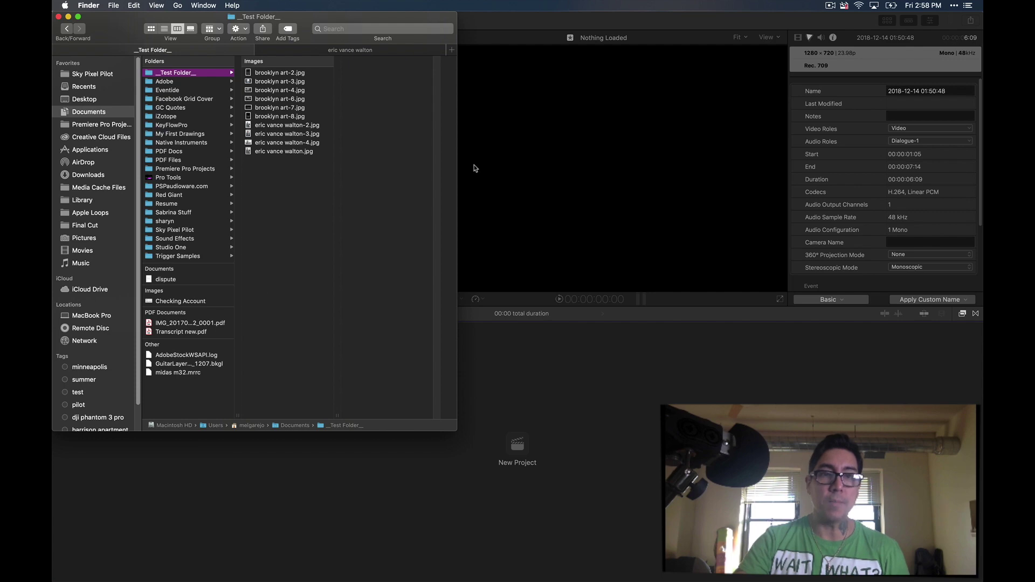
Step: Return to KeyFlow Pro 2, refresh the library and show the media in the Bands live folder
{"action": "key", "text": "super+Tab"}
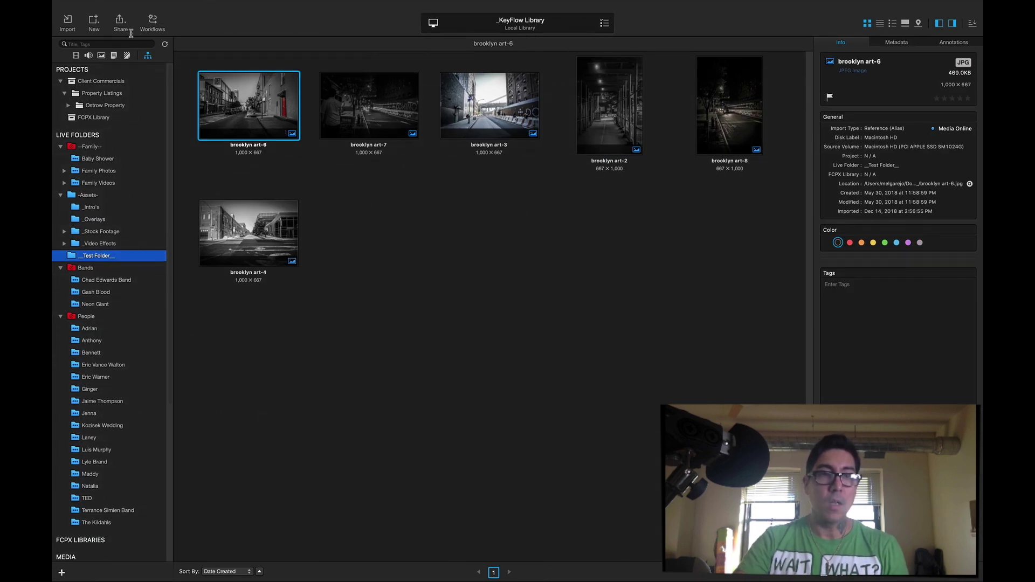
{"action": "left_click", "coordinate": [165, 46]}
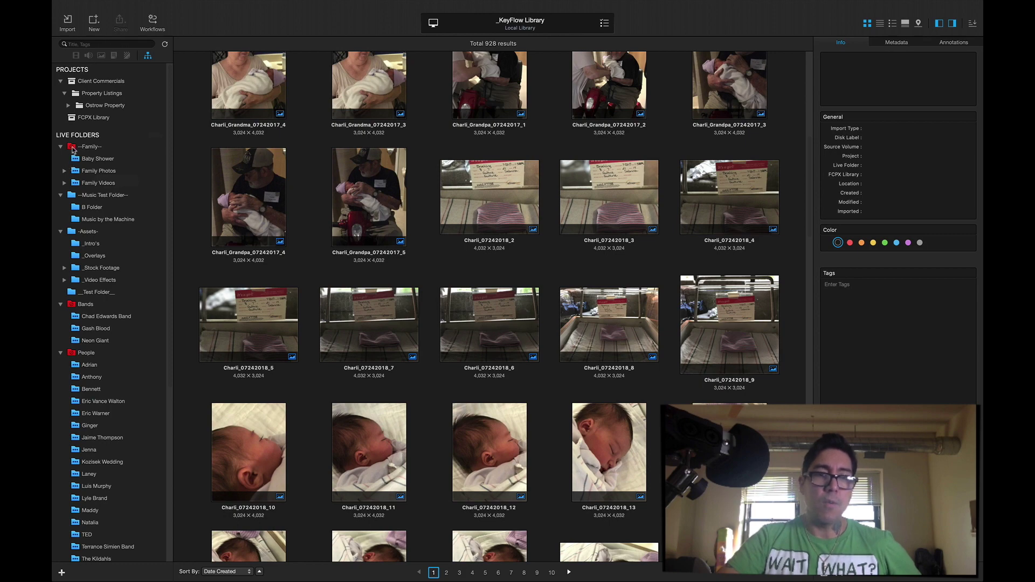
{"action": "left_click", "coordinate": [90, 305]}
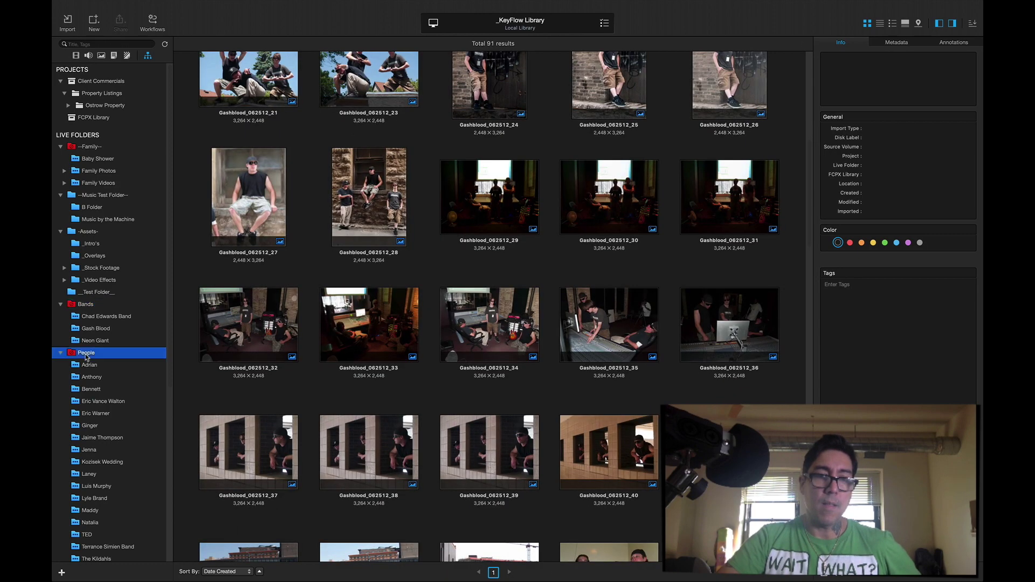
Step: Show the media in the People live folder, followed by the media in the --Family-- live folder
{"action": "left_click", "coordinate": [85, 354]}
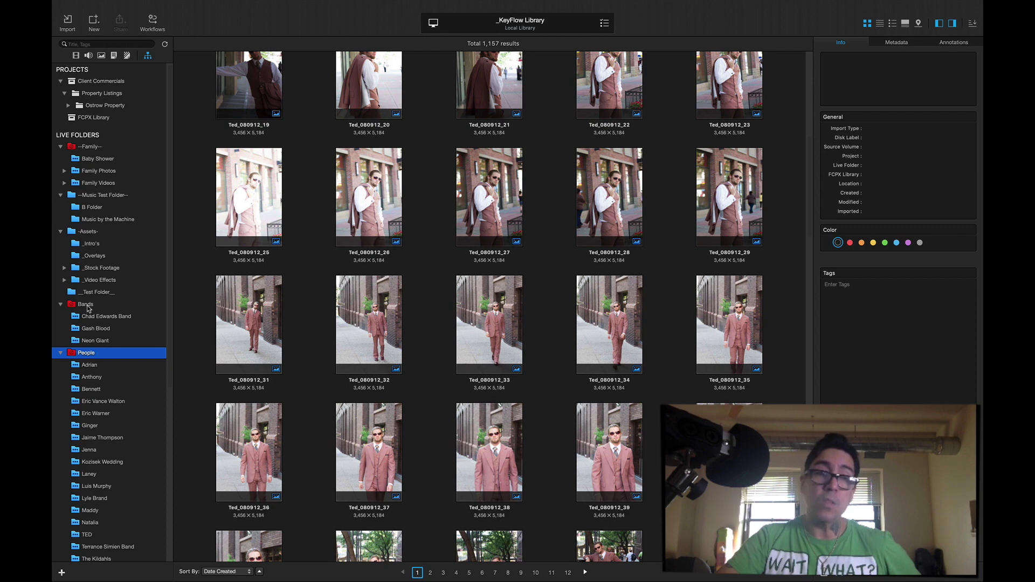
{"action": "left_click", "coordinate": [82, 147]}
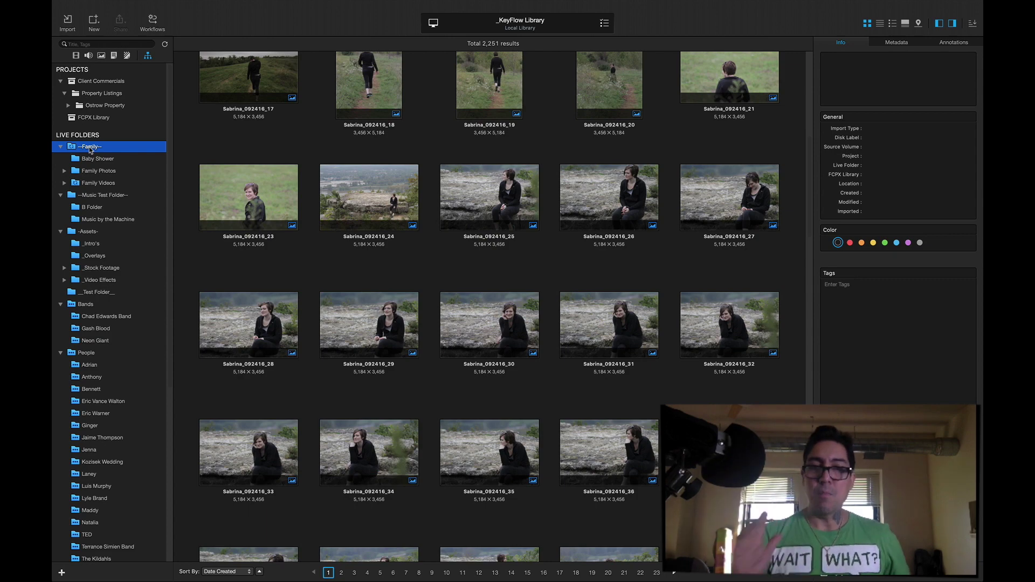
Step: In Finder, select the ---Keyflow Pro--- folder on FCPX Drive and check its size in the folder's info window
{"action": "mouse_move", "coordinate": [366, 577]}
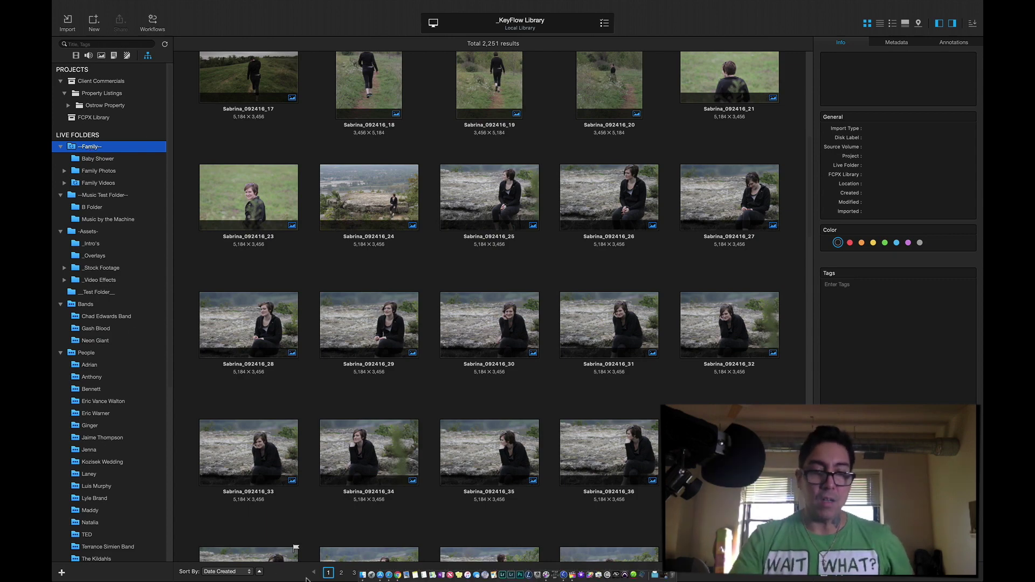
{"action": "left_click", "coordinate": [365, 569]}
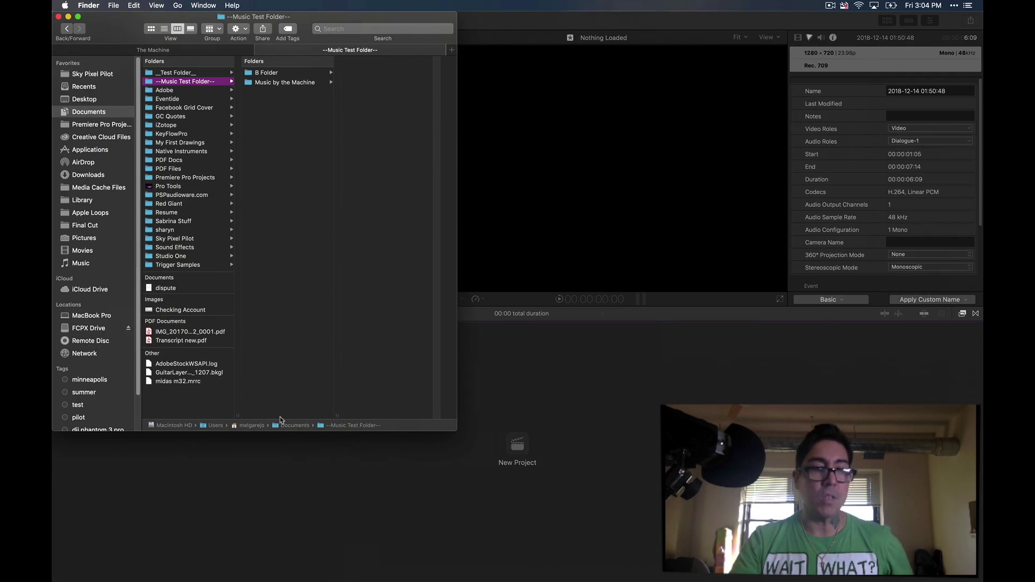
{"action": "left_click", "coordinate": [87, 328]}
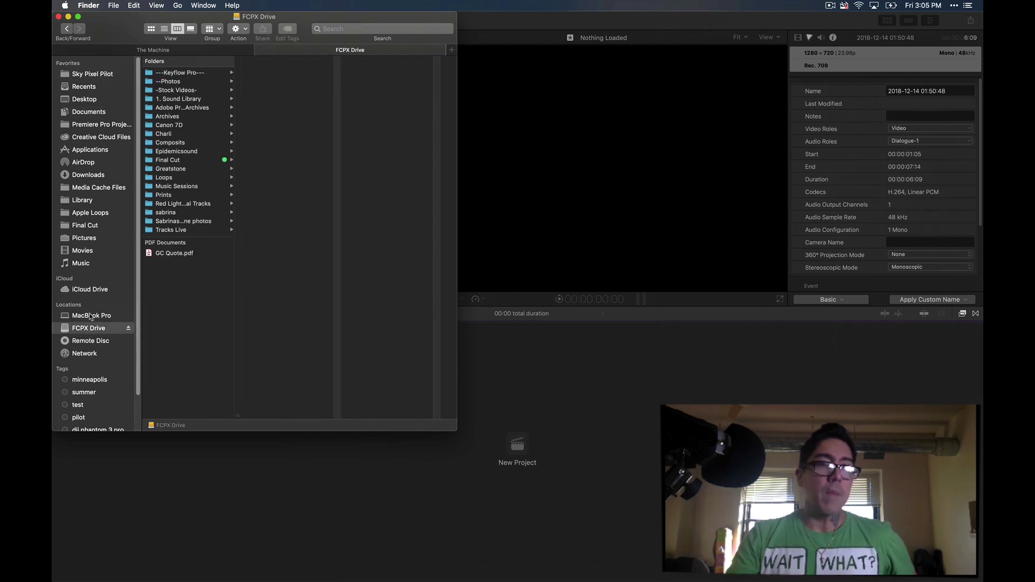
{"action": "left_click", "coordinate": [171, 74]}
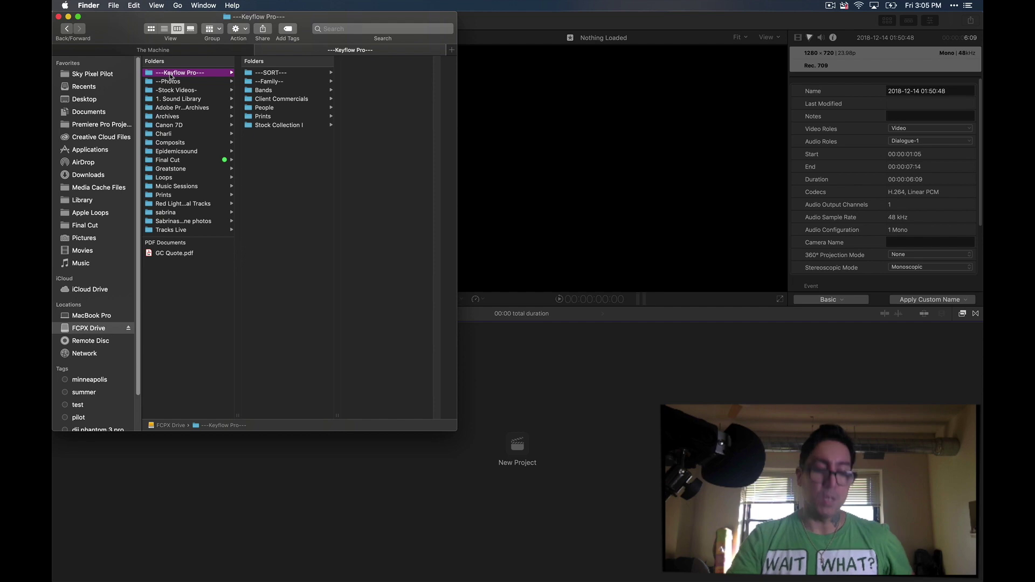
{"action": "key", "text": "super+i"}
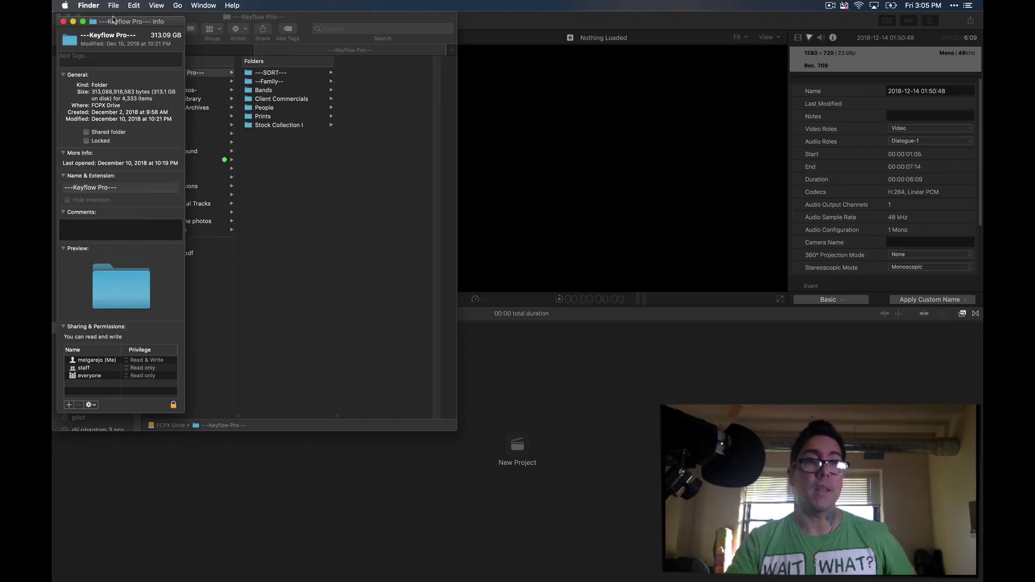
{"action": "left_click", "coordinate": [63, 22]}
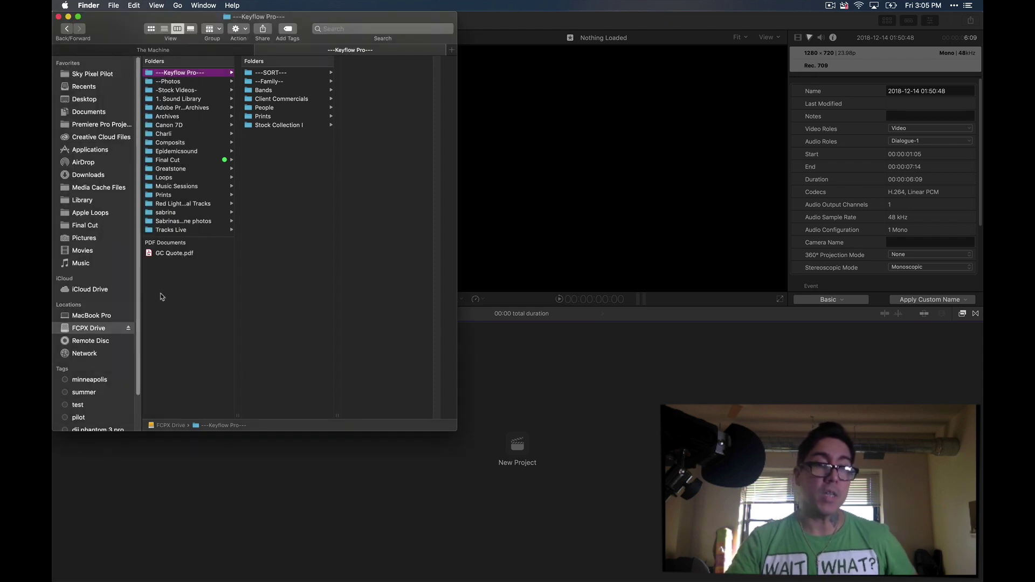
Step: Eject FCPX Drive and check the file size of _KeyFlow Library in the Movies folder
{"action": "left_click", "coordinate": [128, 328]}
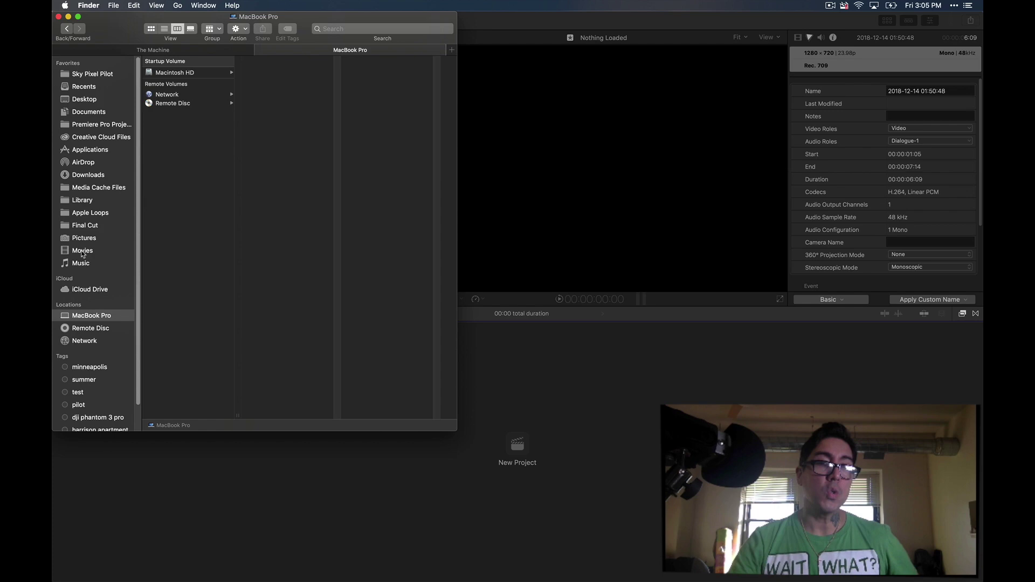
{"action": "left_click", "coordinate": [82, 252]}
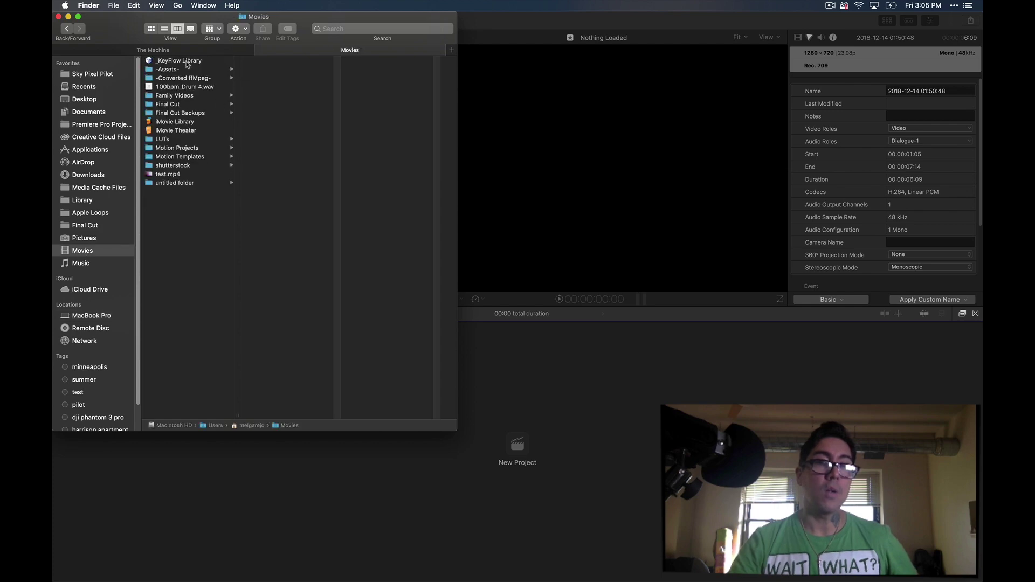
{"action": "left_click", "coordinate": [187, 62]}
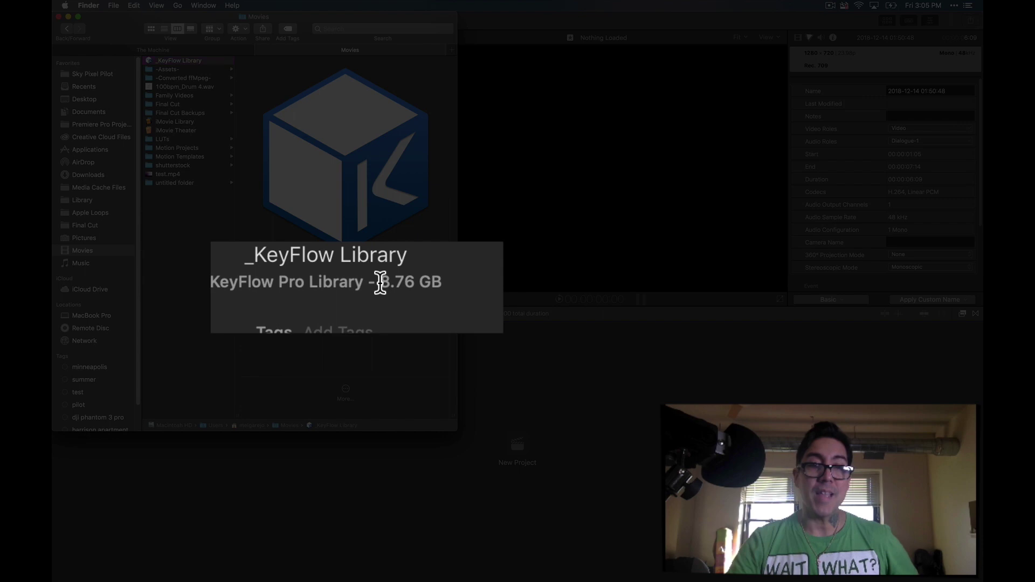
{"action": "left_click_drag", "start_coordinate": [380, 283], "coordinate": [436, 287]}
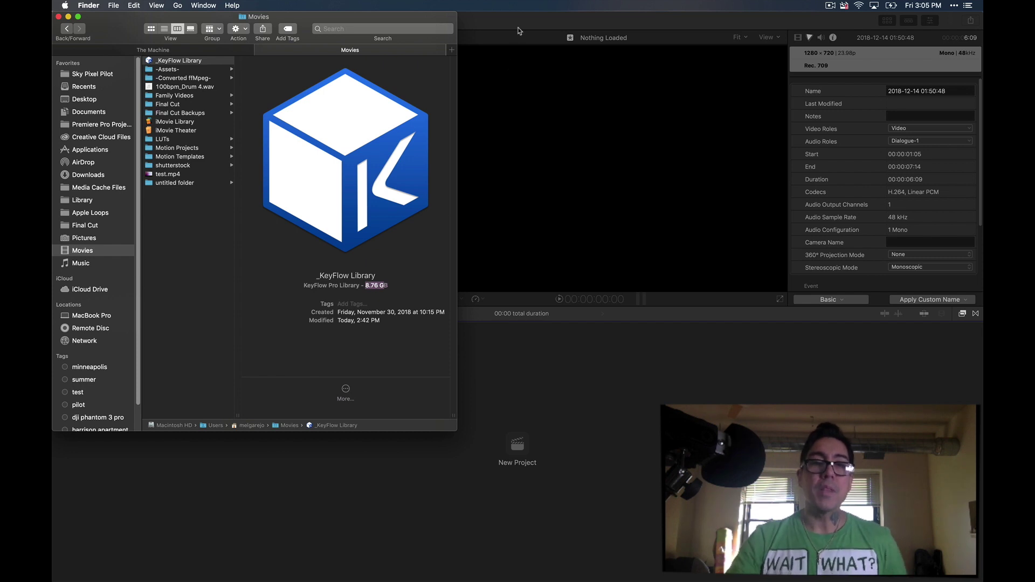
Step: Return to KeyFlow Pro 2 and filter the --Family-- live folder to show only videos
{"action": "left_click", "coordinate": [519, 31]}
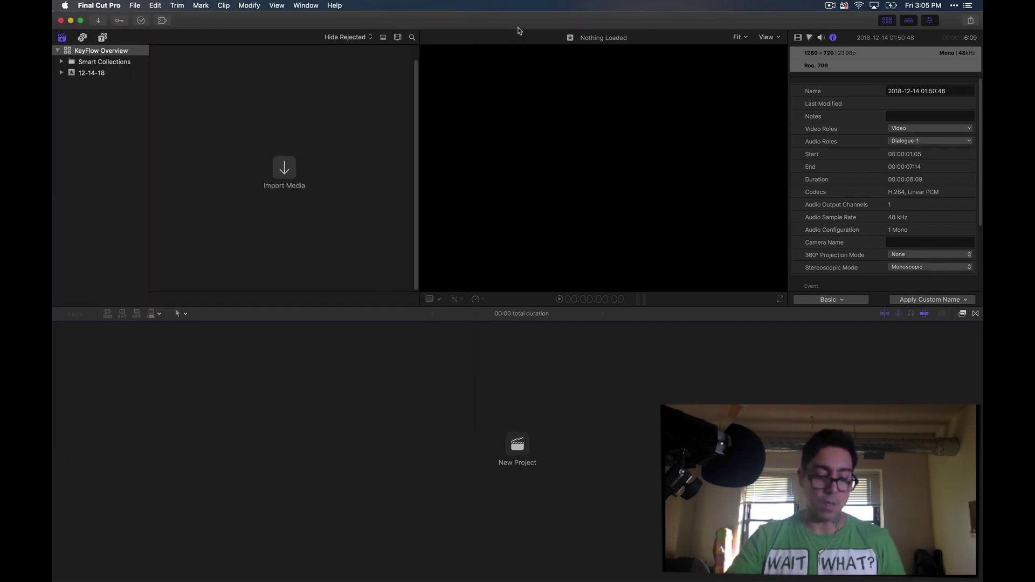
{"action": "key", "text": "super+Tab"}
{"action": "key", "text": "super+Tab"}
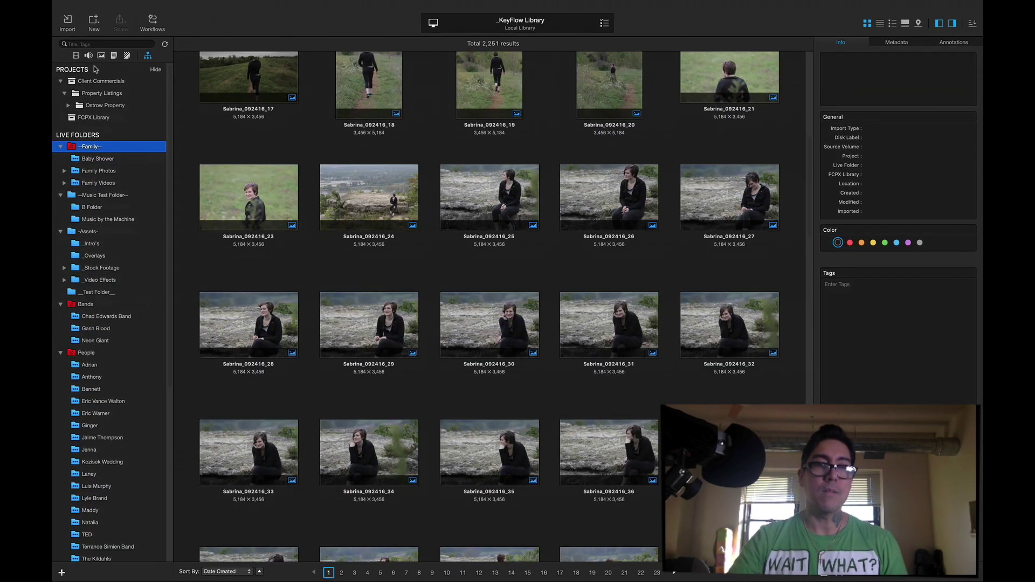
{"action": "left_click", "coordinate": [76, 56]}
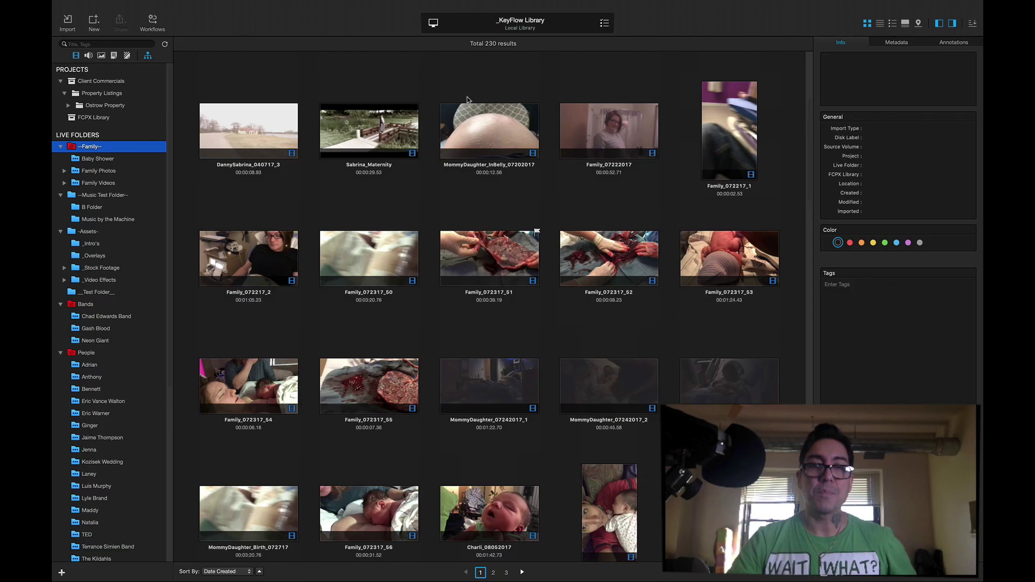
{"action": "scroll", "coordinate": [537, 367], "scroll_direction": "up", "scroll_amount": 3}
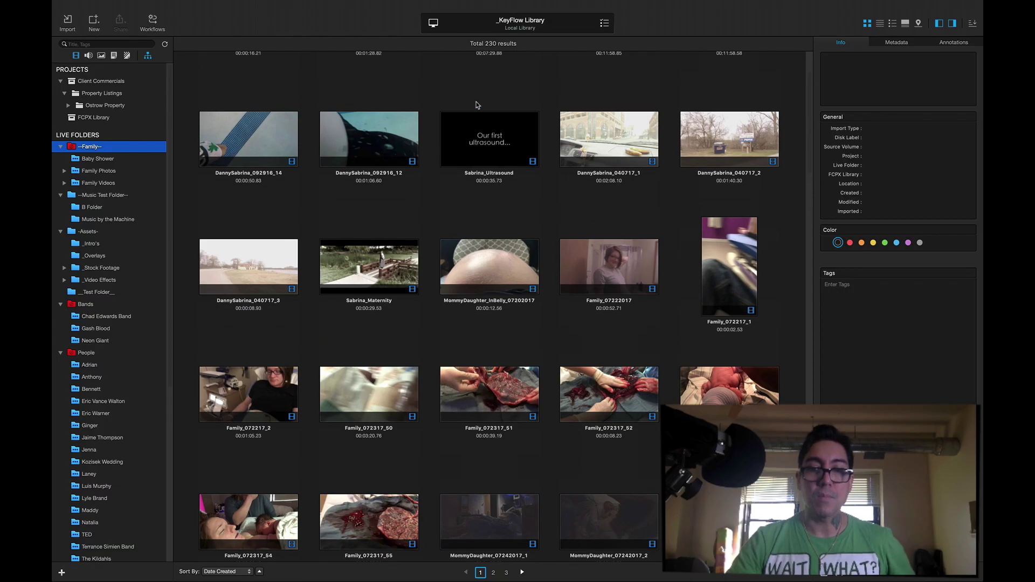
Step: Open the Family_072317_51 video in the viewer, play part of its preview and pause it
{"action": "left_click", "coordinate": [501, 411]}
{"action": "double_click", "coordinate": [501, 411]}
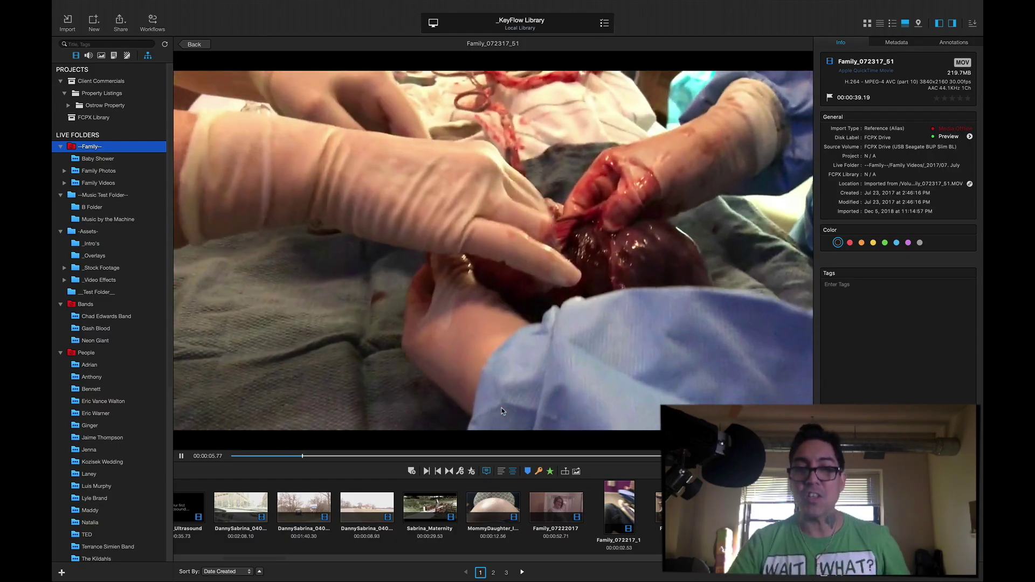
{"action": "key", "text": "space"}
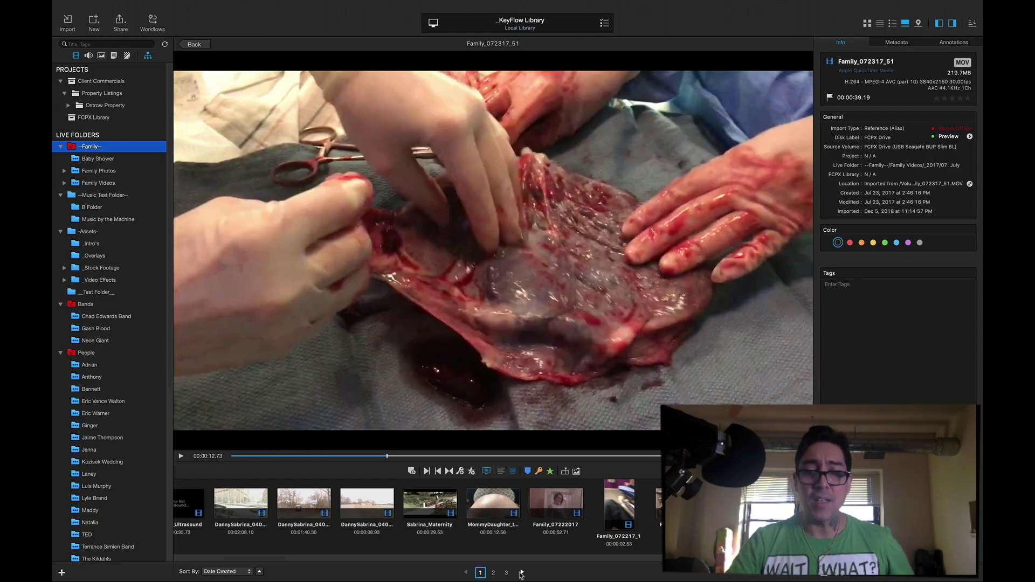
Step: Go to page 2 of the family videos and play several clips, including the ones tagged "playing drums"
{"action": "left_click", "coordinate": [521, 573]}
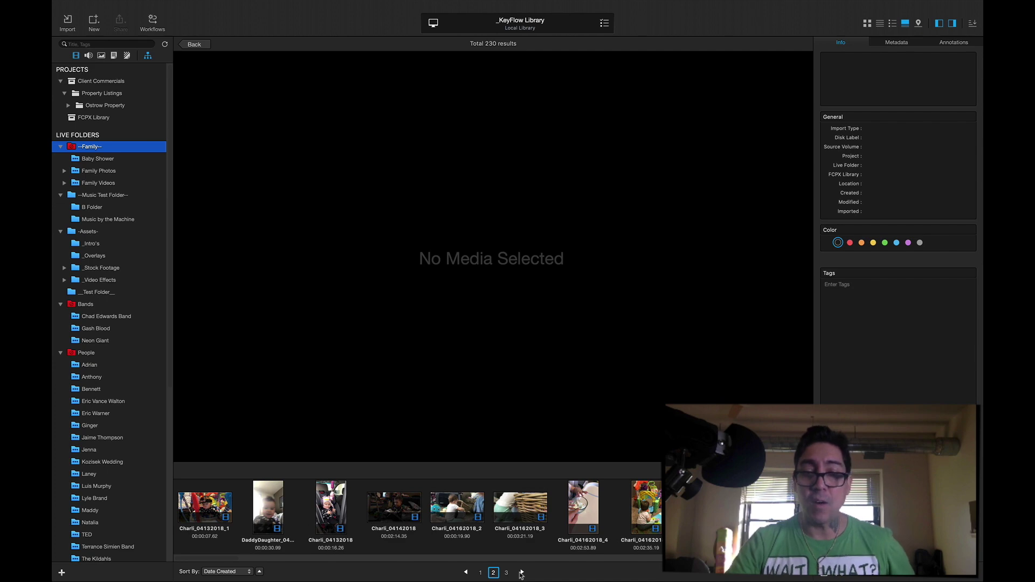
{"action": "left_click", "coordinate": [649, 504]}
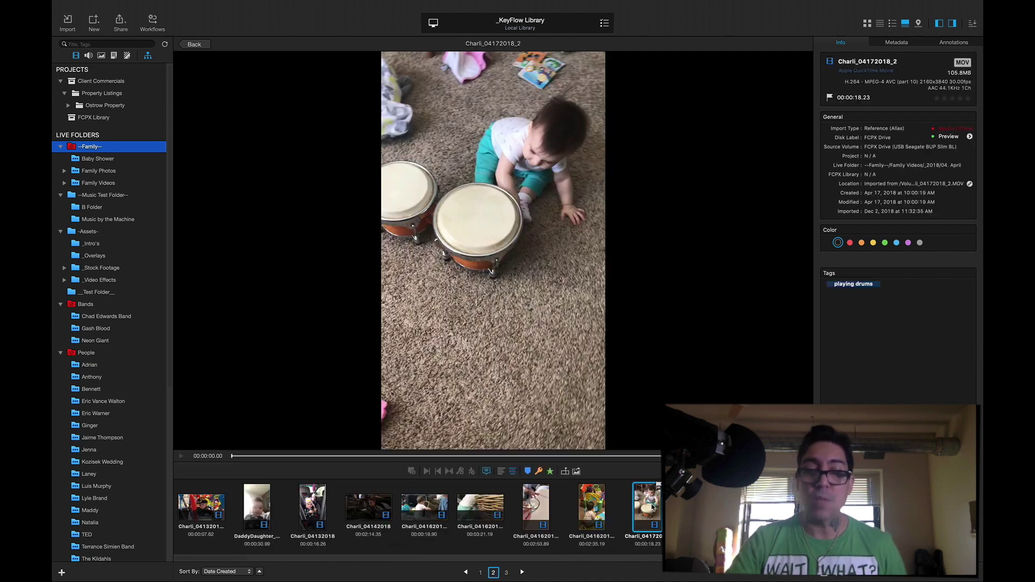
{"action": "key", "text": "space"}
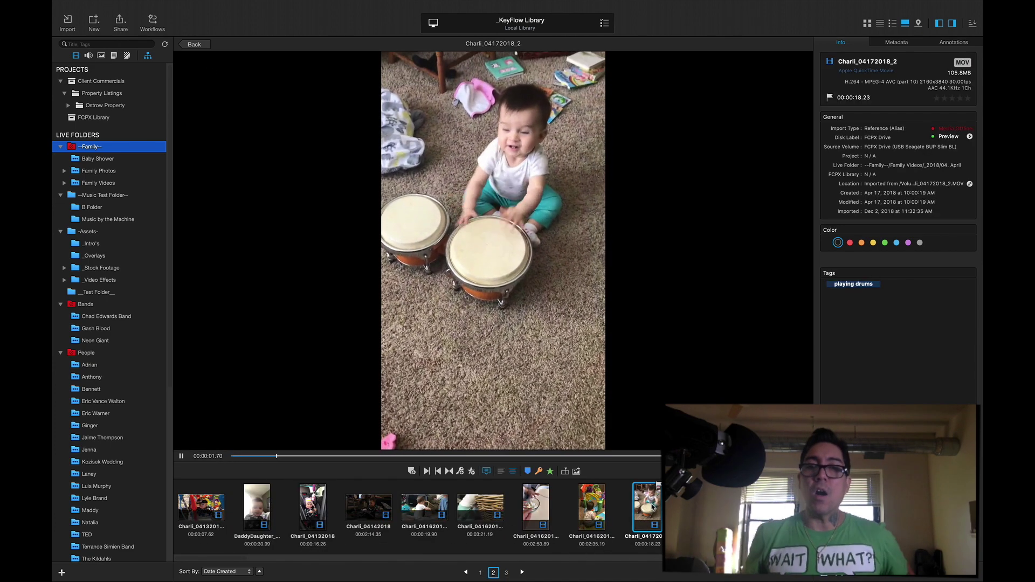
{"action": "key", "text": "space"}
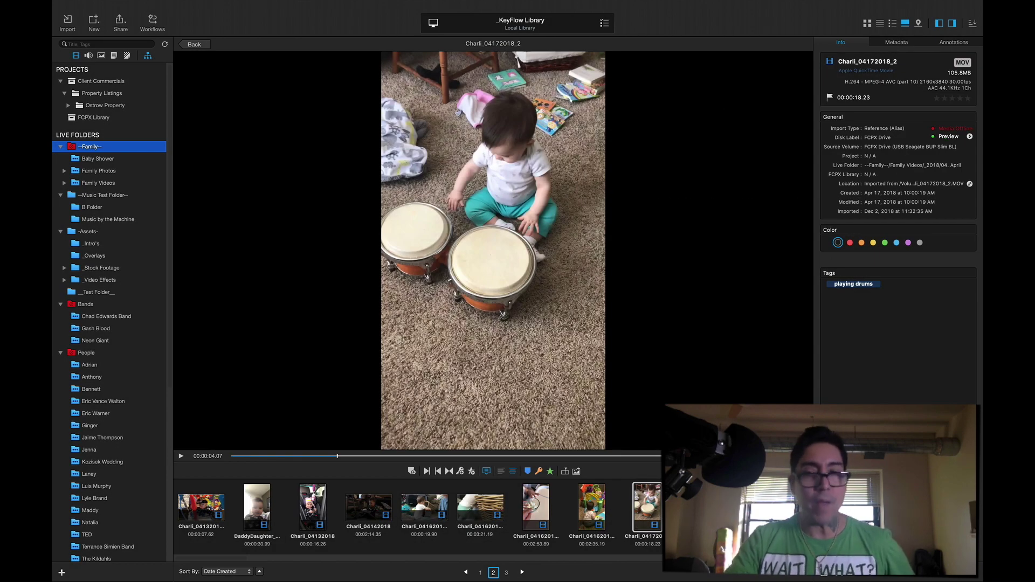
{"action": "key", "text": "Right"}
{"action": "key", "text": "space"}
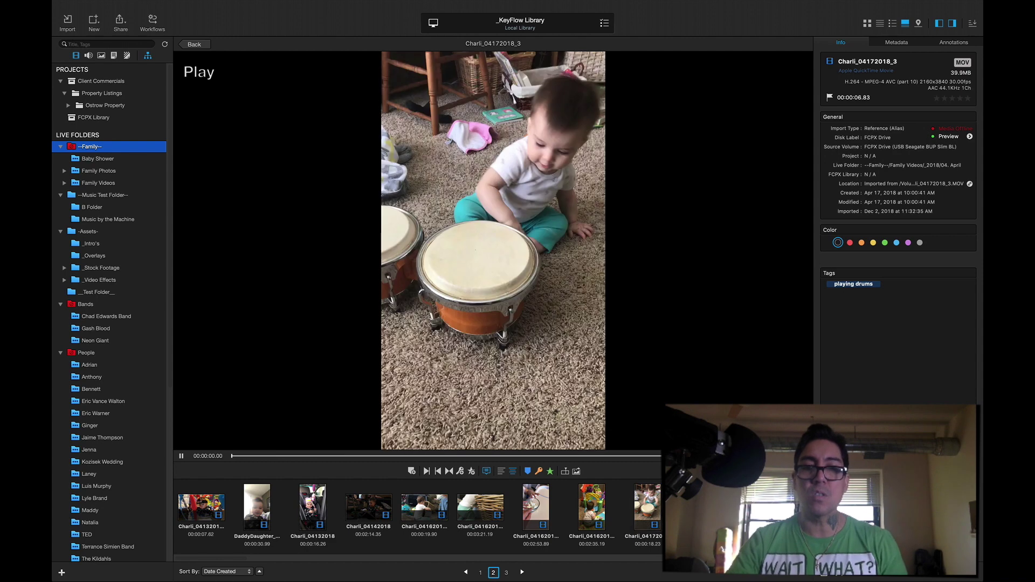
{"action": "key", "text": "space"}
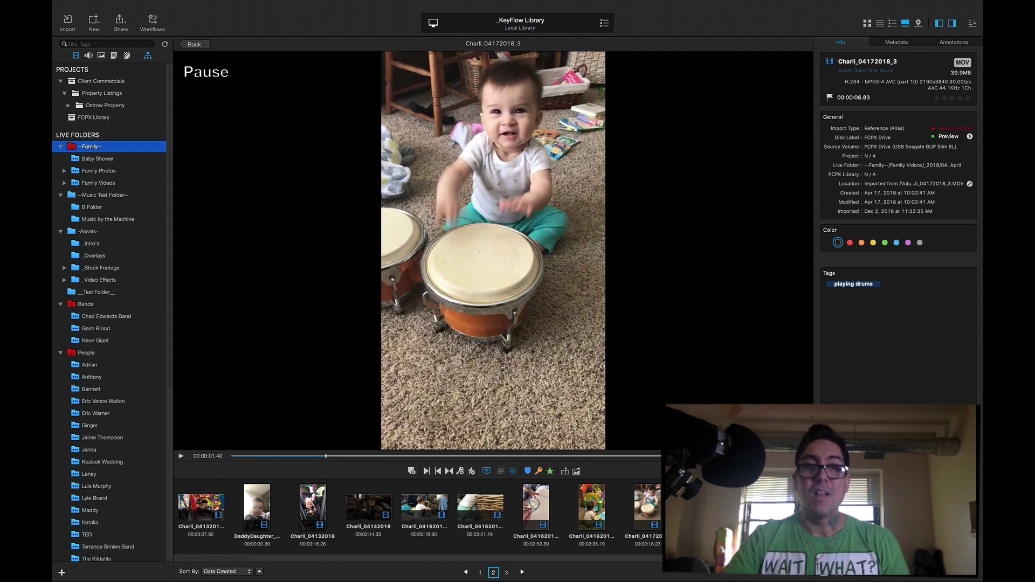
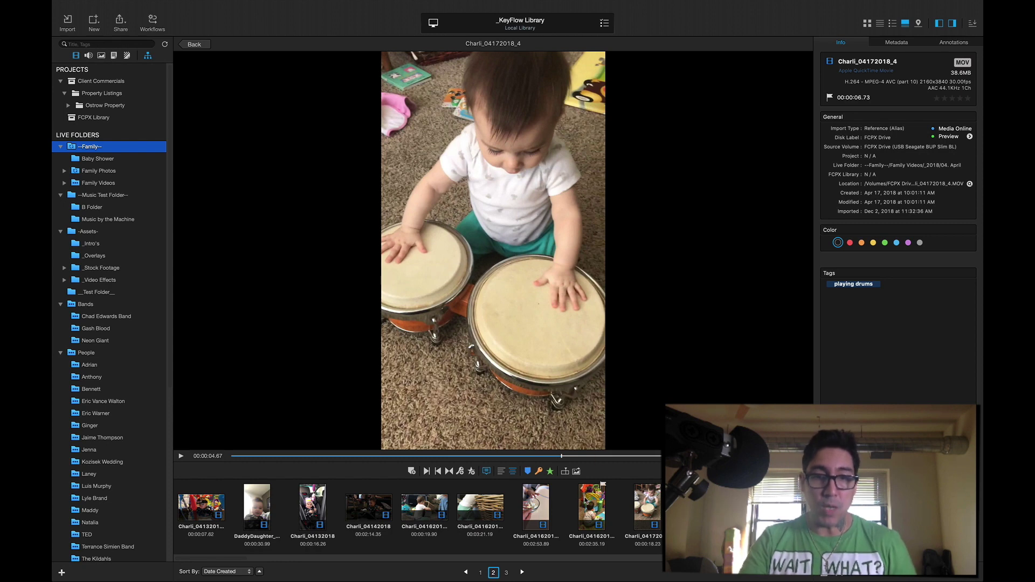
{"action": "left_click", "coordinate": [587, 500]}
{"action": "key", "text": "space"}
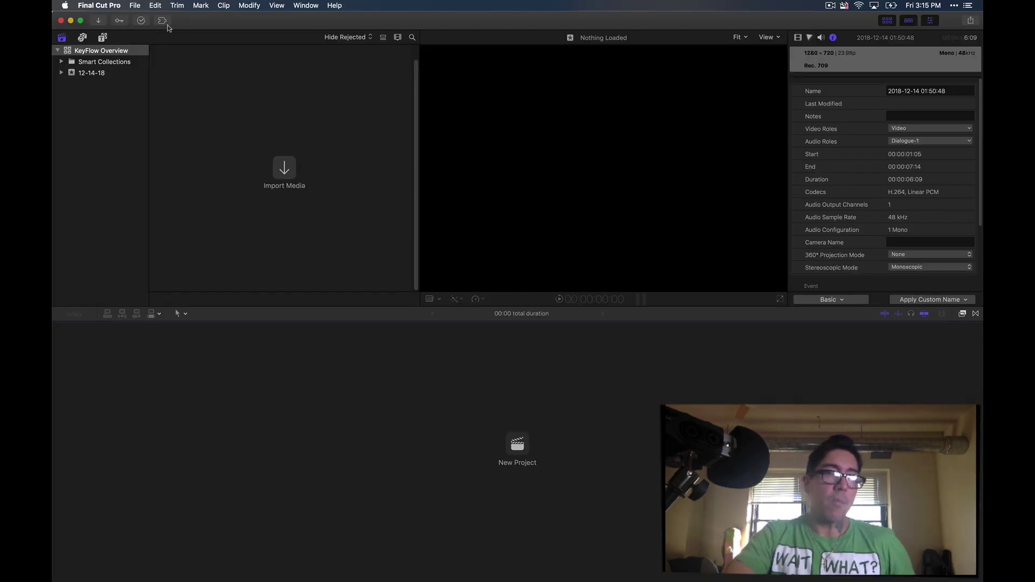
Step: In Final Cut Pro, check the application's version information and close it
{"action": "left_click", "coordinate": [107, 7]}
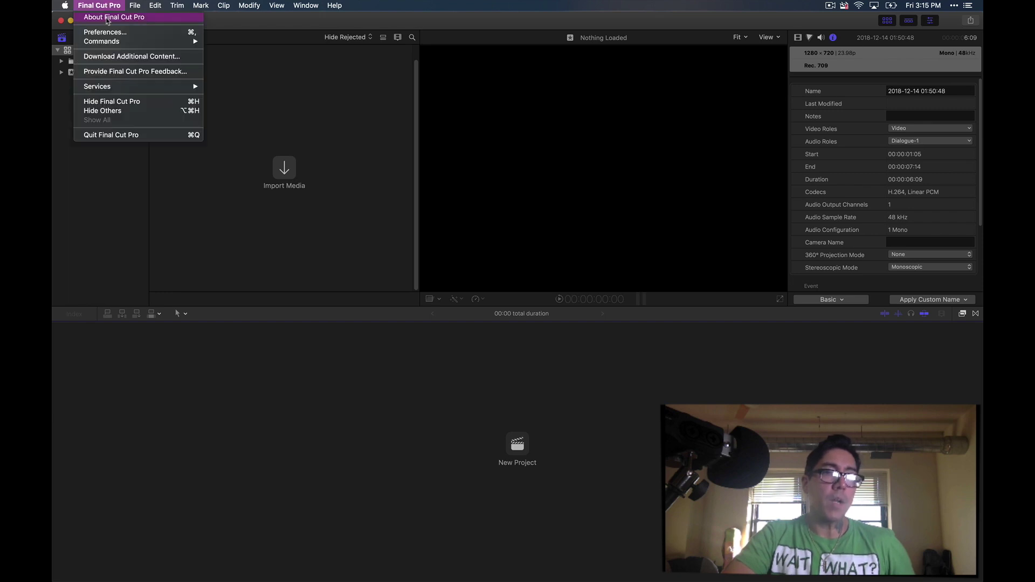
{"action": "left_click", "coordinate": [107, 20]}
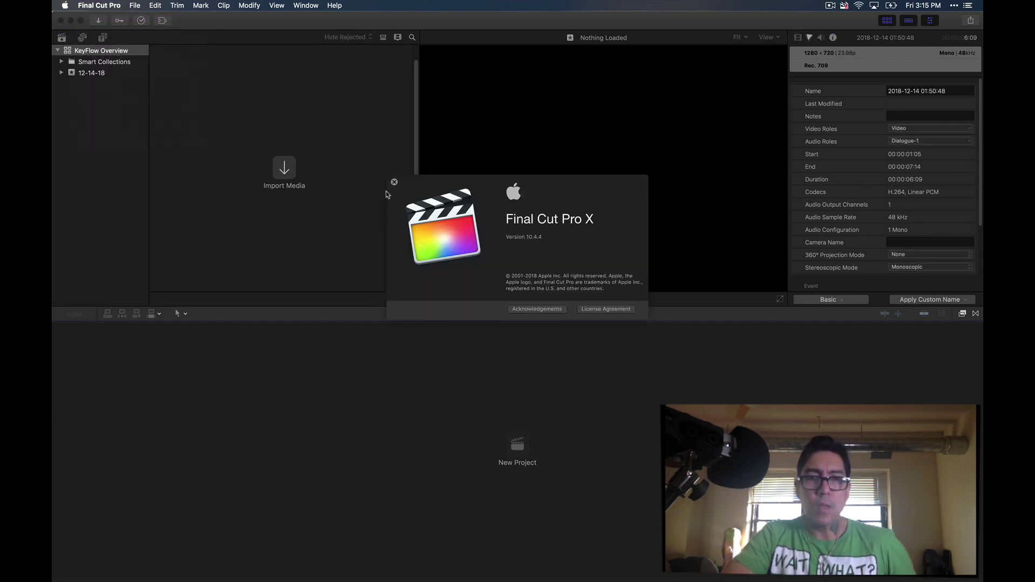
{"action": "left_click", "coordinate": [395, 182]}
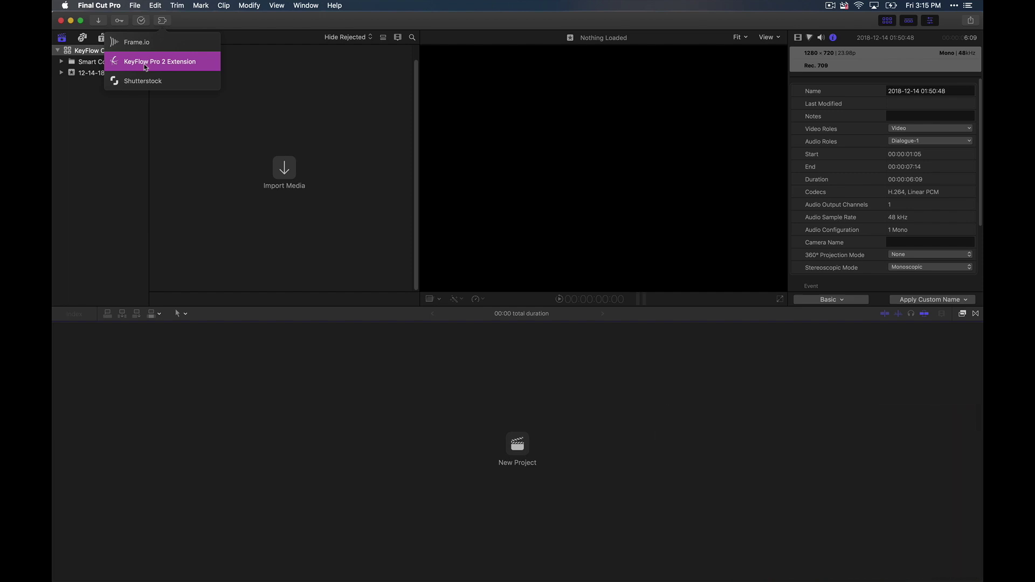
Step: Open the KeyFlow Pro 2 Extension inside Final Cut Pro and make its window taller
{"action": "left_click", "coordinate": [145, 63]}
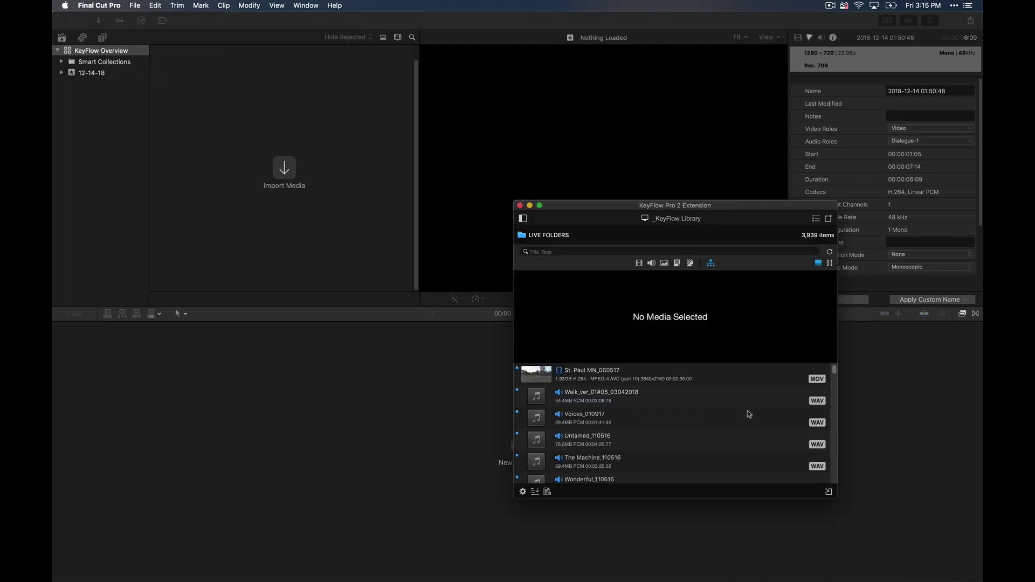
{"action": "left_click_drag", "start_coordinate": [649, 200], "coordinate": [653, 76]}
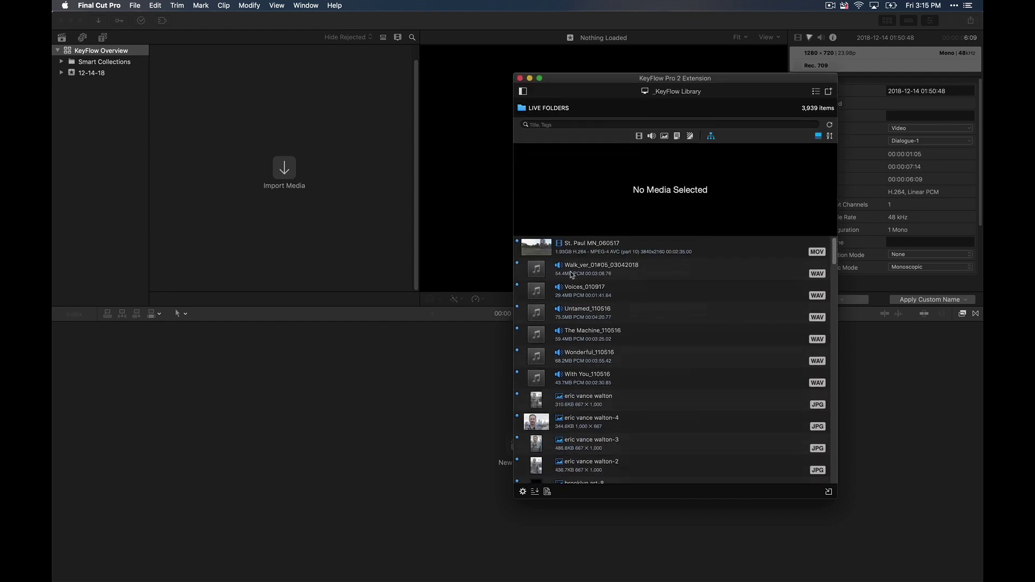
Step: Find the FCPX Tutorial Intro clip in the extension's media list, play it and enlarge the preview area
{"action": "scroll", "coordinate": [571, 332], "scroll_direction": "down", "scroll_amount": 5}
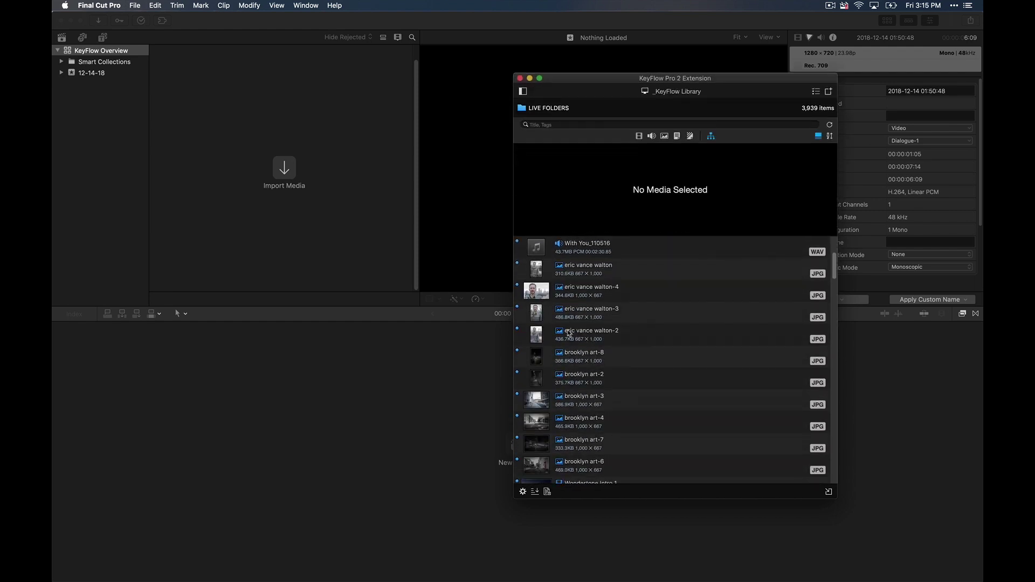
{"action": "scroll", "coordinate": [569, 333], "scroll_direction": "down", "scroll_amount": 10}
{"action": "left_click", "coordinate": [588, 291]}
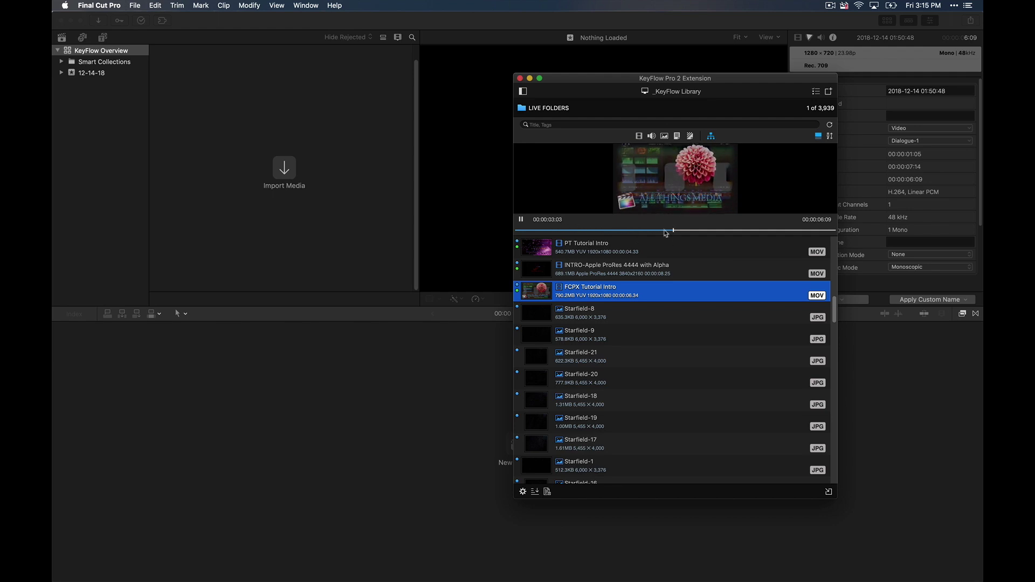
{"action": "left_click_drag", "start_coordinate": [665, 235], "coordinate": [671, 298]}
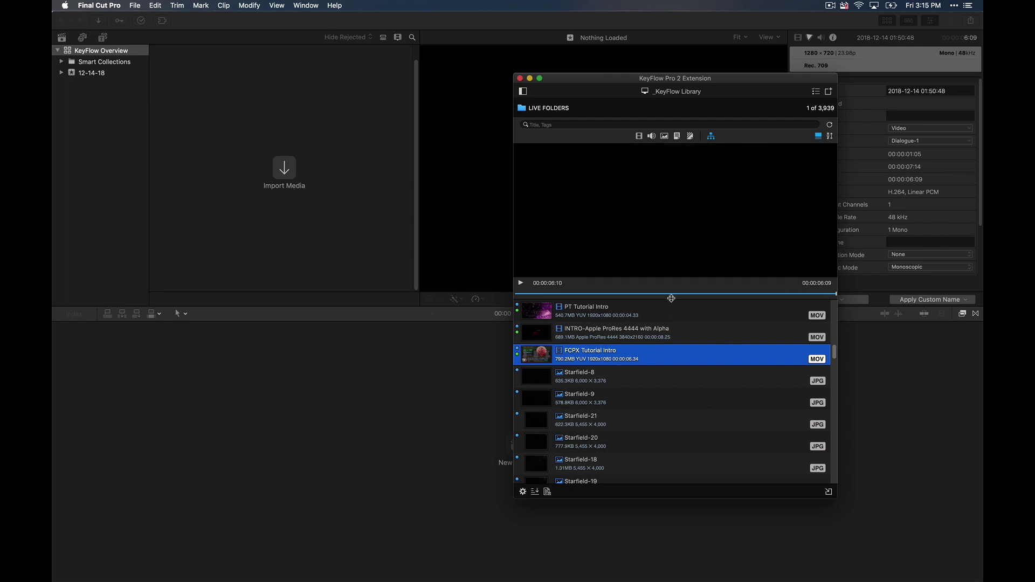
Step: Switch to KeyFlow Pro 2 and examine the preview file resolution and audio bitrate choices in the Encoder preferences
{"action": "right_click", "coordinate": [620, 353]}
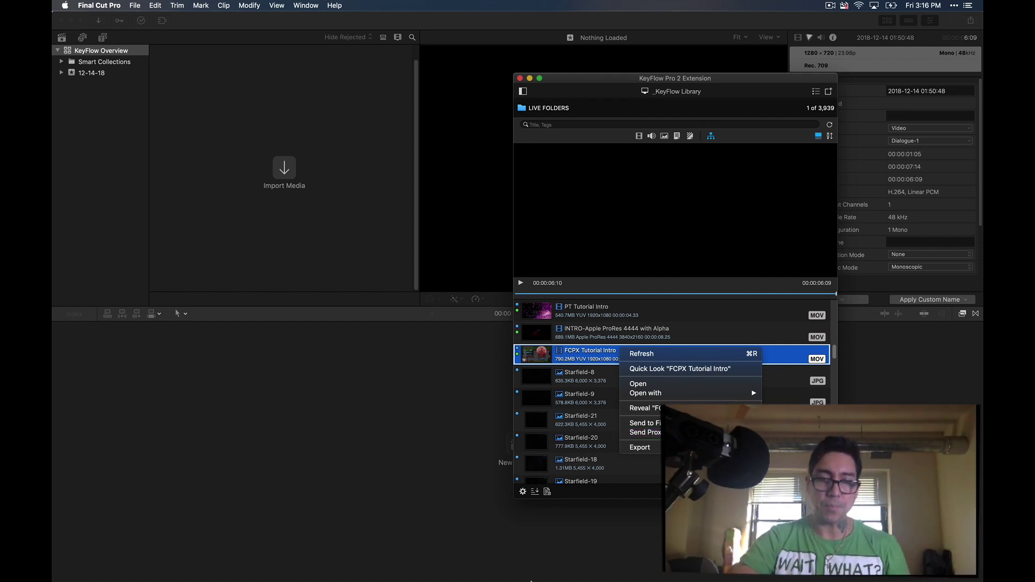
{"action": "left_click", "coordinate": [645, 433]}
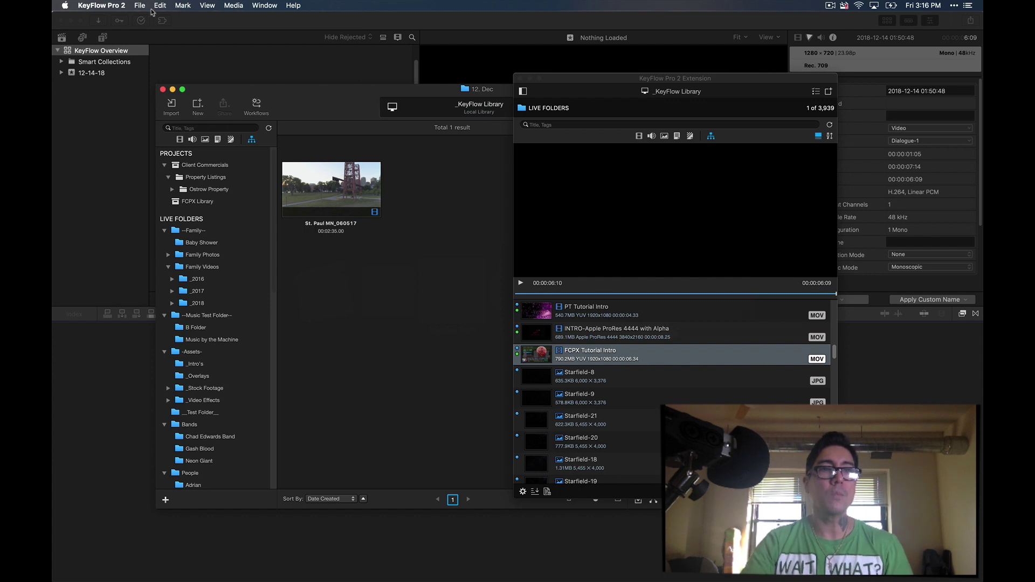
{"action": "left_click", "coordinate": [116, 7]}
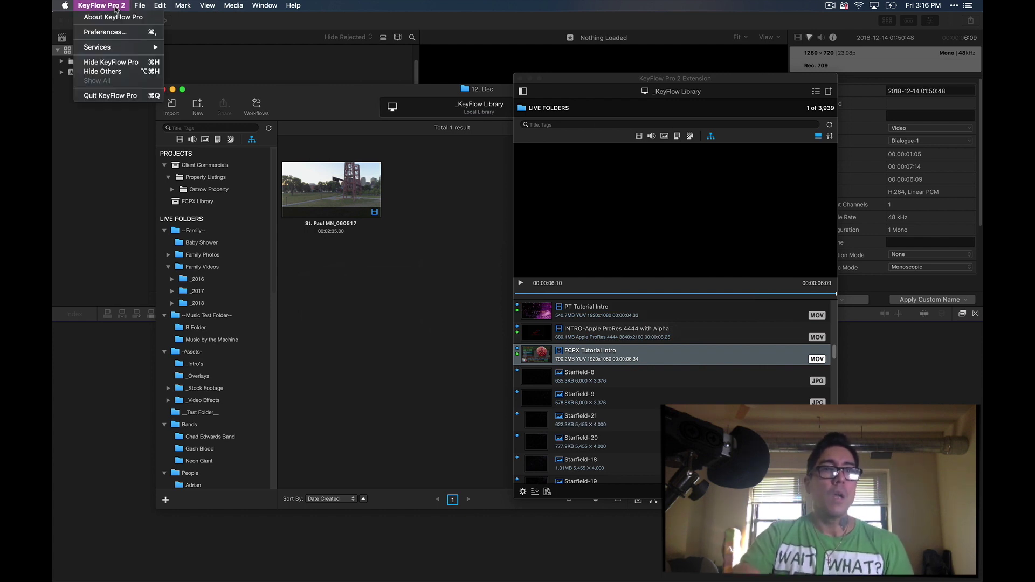
{"action": "left_click", "coordinate": [115, 33]}
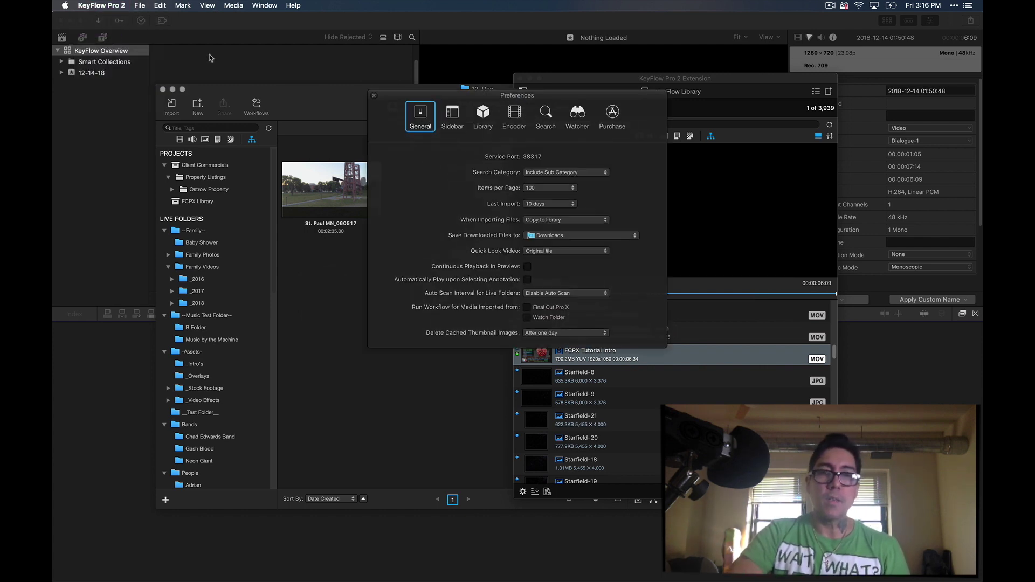
{"action": "left_click", "coordinate": [514, 120]}
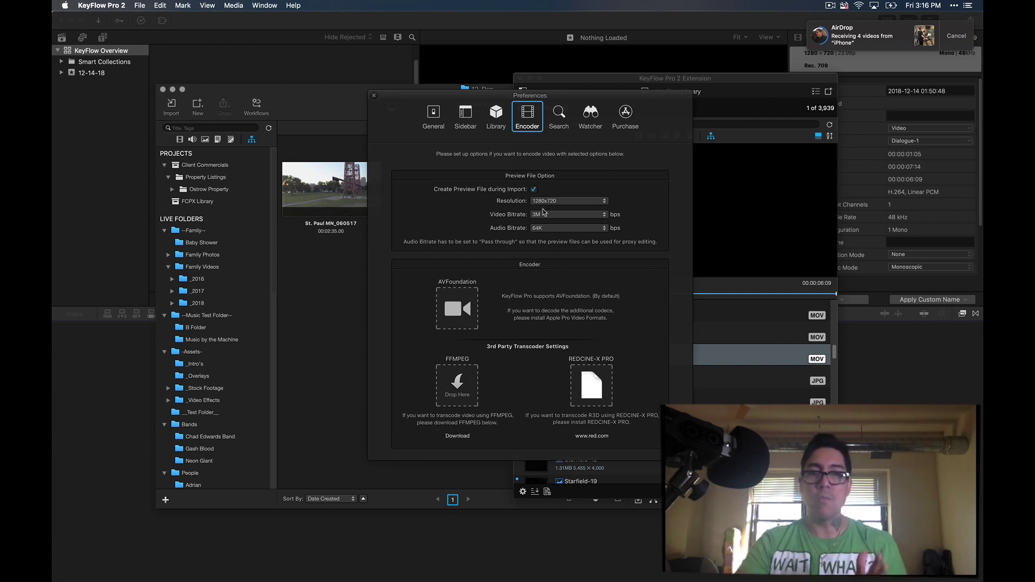
{"action": "left_click", "coordinate": [576, 203]}
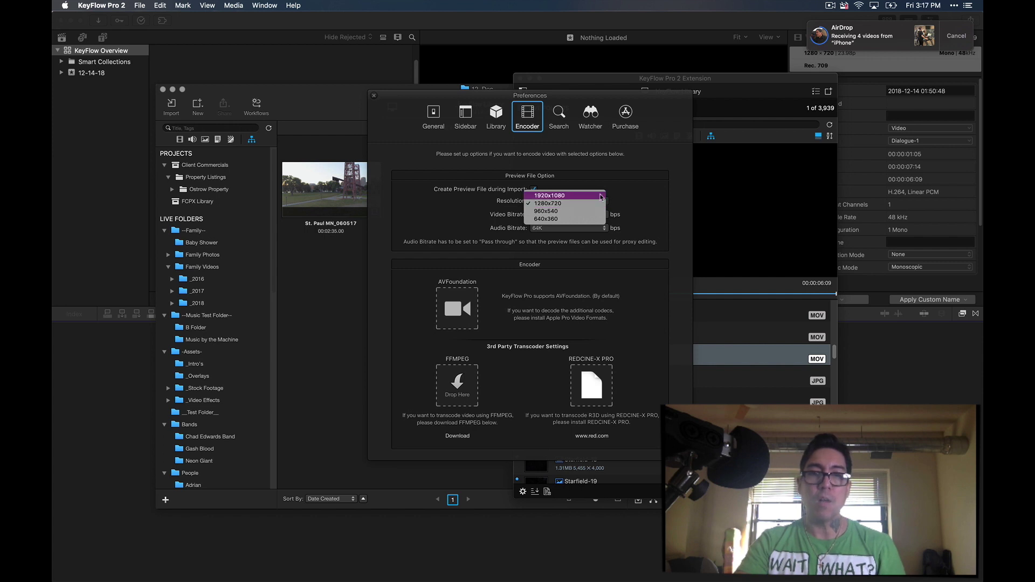
{"action": "left_click", "coordinate": [642, 212]}
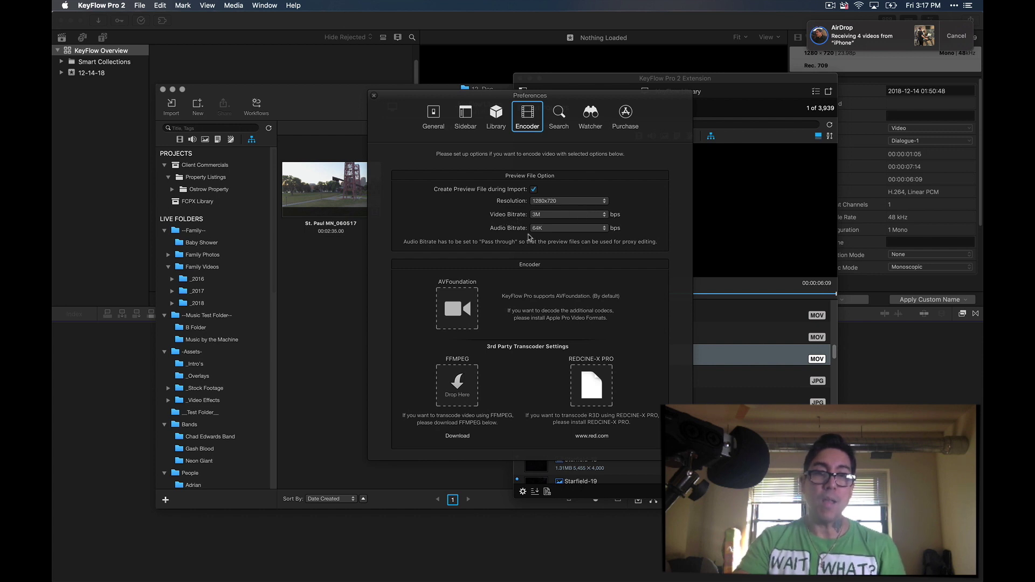
{"action": "left_click", "coordinate": [578, 231]}
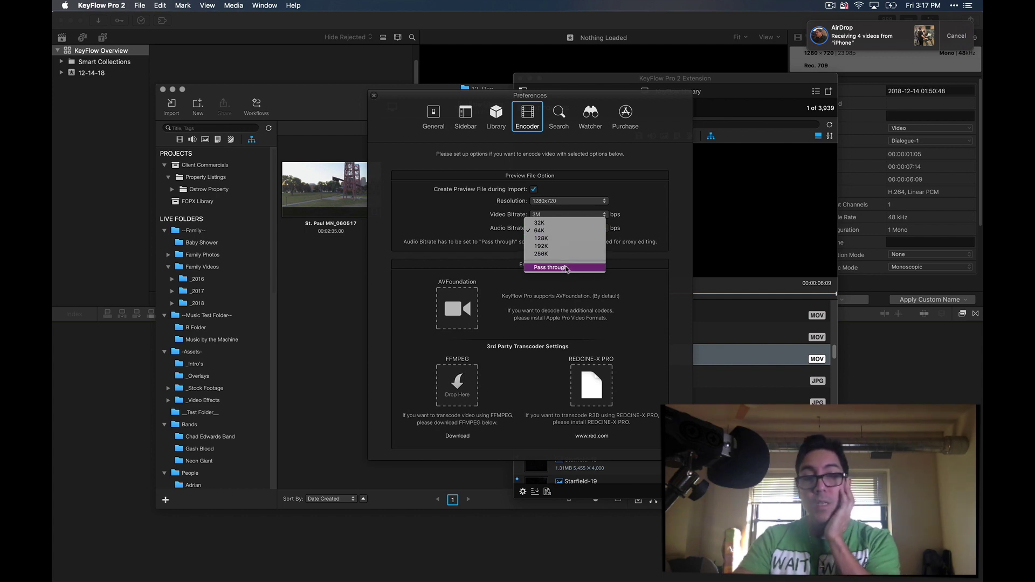
{"action": "left_click", "coordinate": [635, 152]}
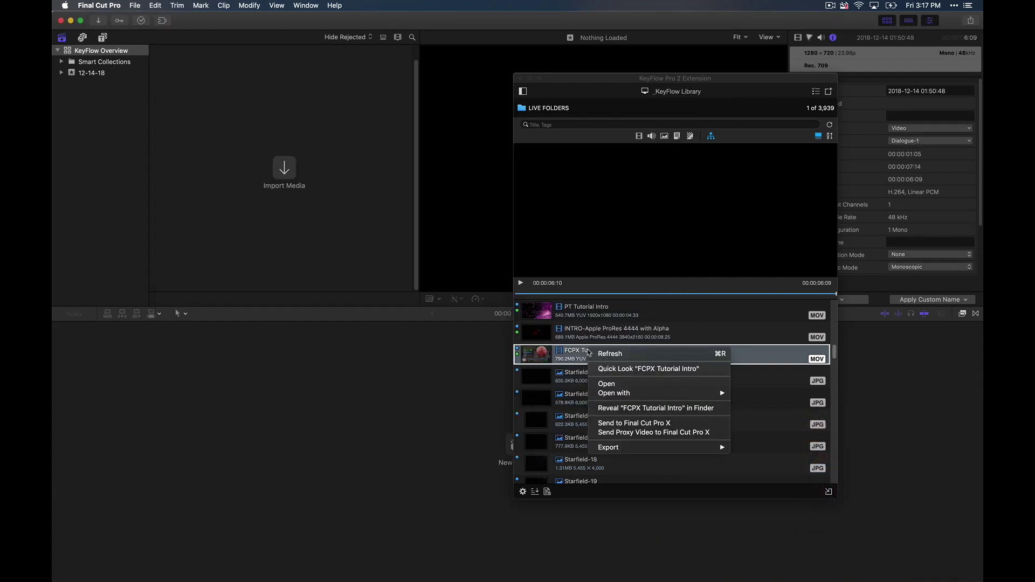
Step: Send the proxy video of FCPX Tutorial Intro to the KeyFlow Overview library in Final Cut Pro and play the imported clip
{"action": "left_click", "coordinate": [604, 433]}
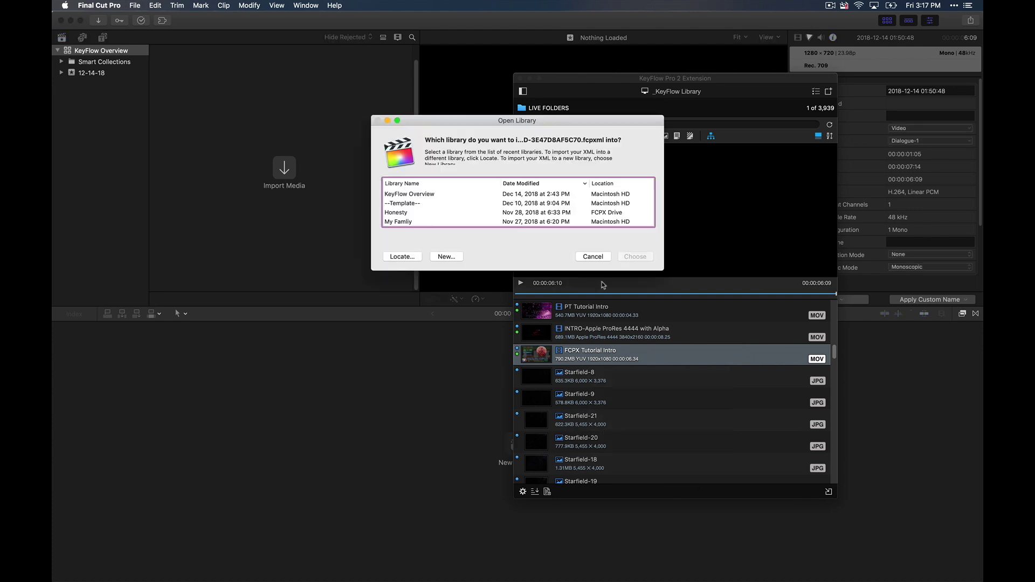
{"action": "double_click", "coordinate": [406, 197]}
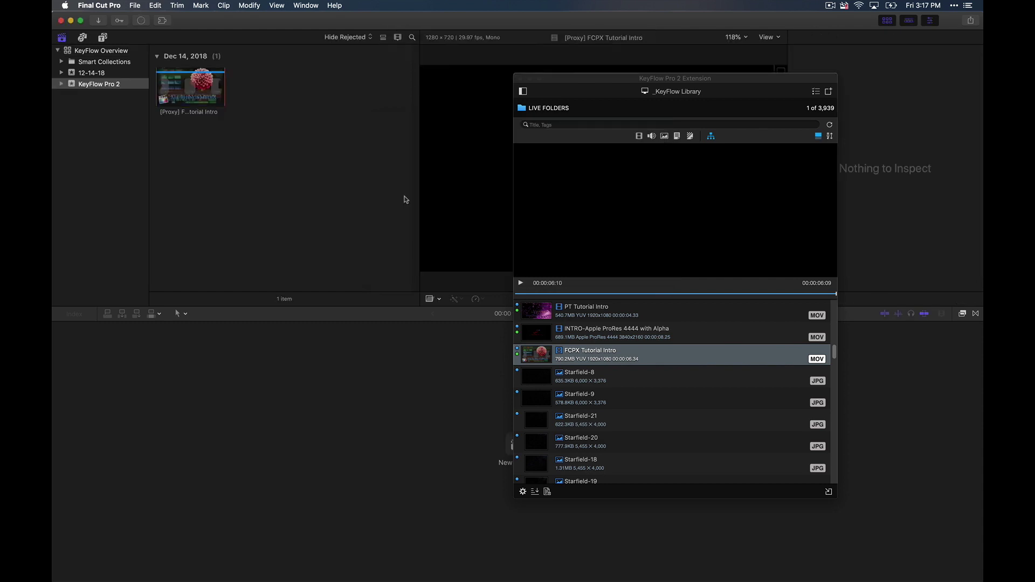
{"action": "left_click", "coordinate": [189, 86]}
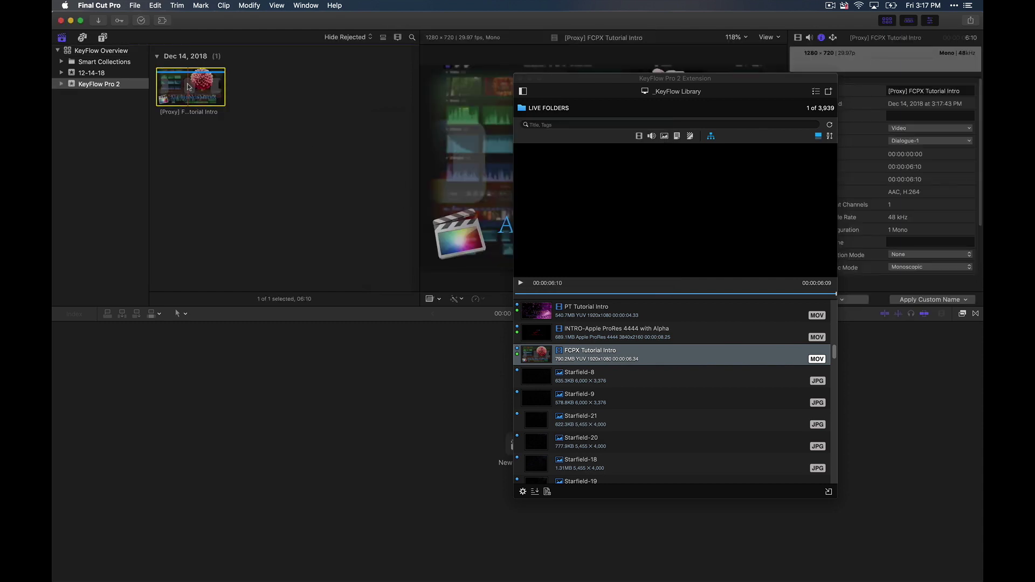
{"action": "left_click", "coordinate": [521, 78]}
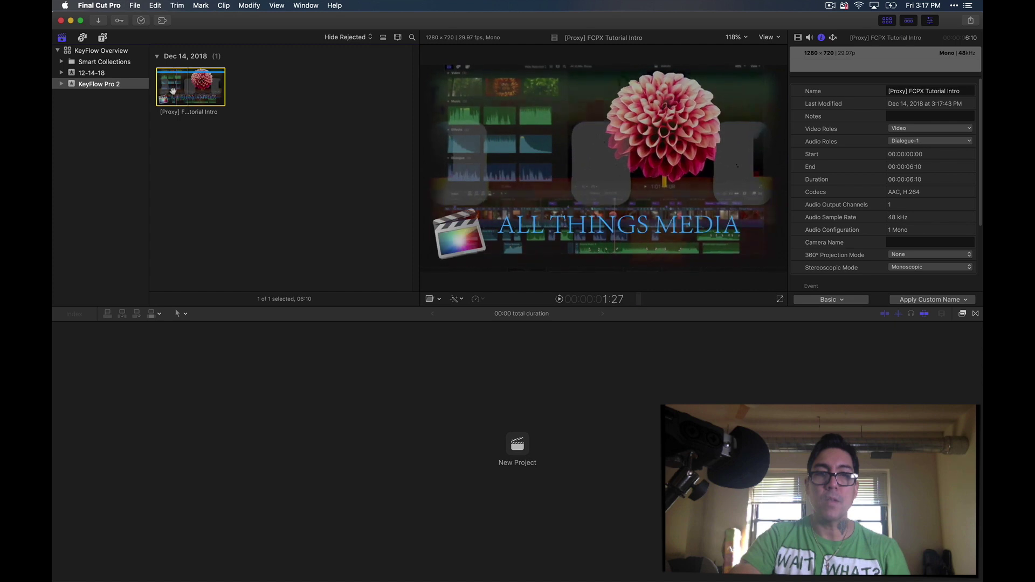
{"action": "key", "text": "space"}
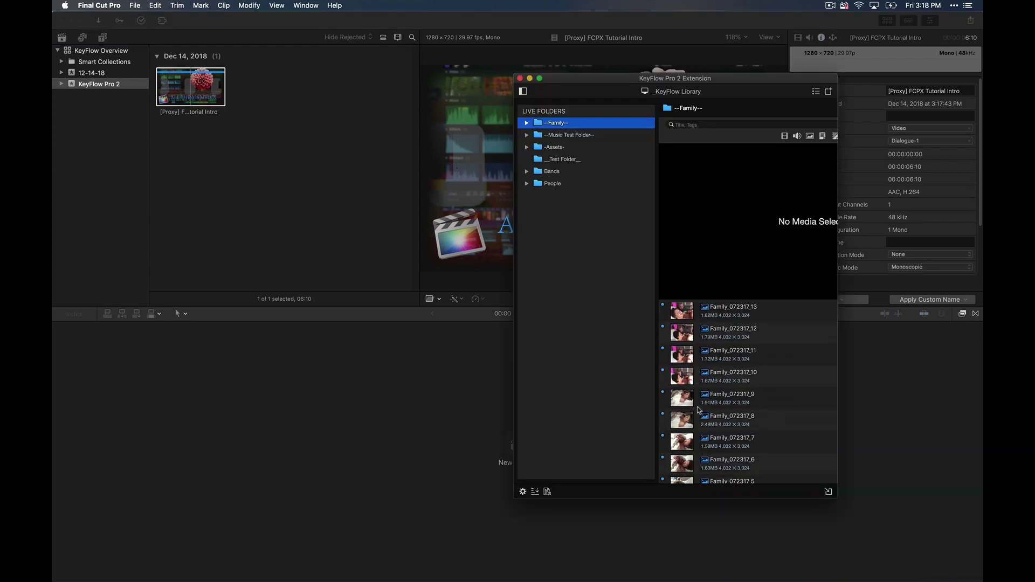
Step: Browse the --Family-- live folder in the KeyFlow extension, show only videos and preview the clip ending in Grandma_08132018_2
{"action": "scroll", "coordinate": [699, 410], "scroll_direction": "down", "scroll_amount": 10}
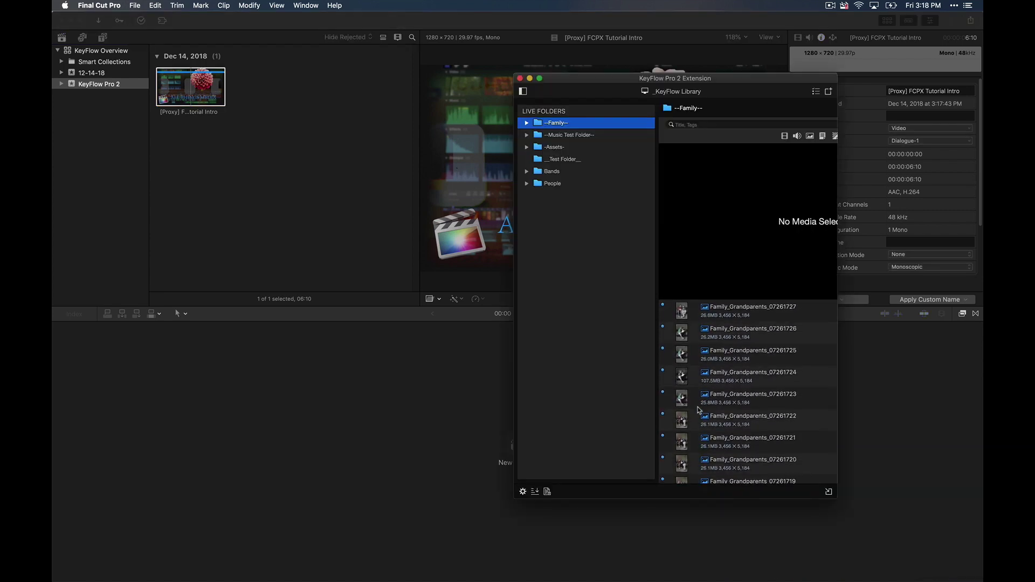
{"action": "scroll", "coordinate": [699, 411], "scroll_direction": "down", "scroll_amount": 5}
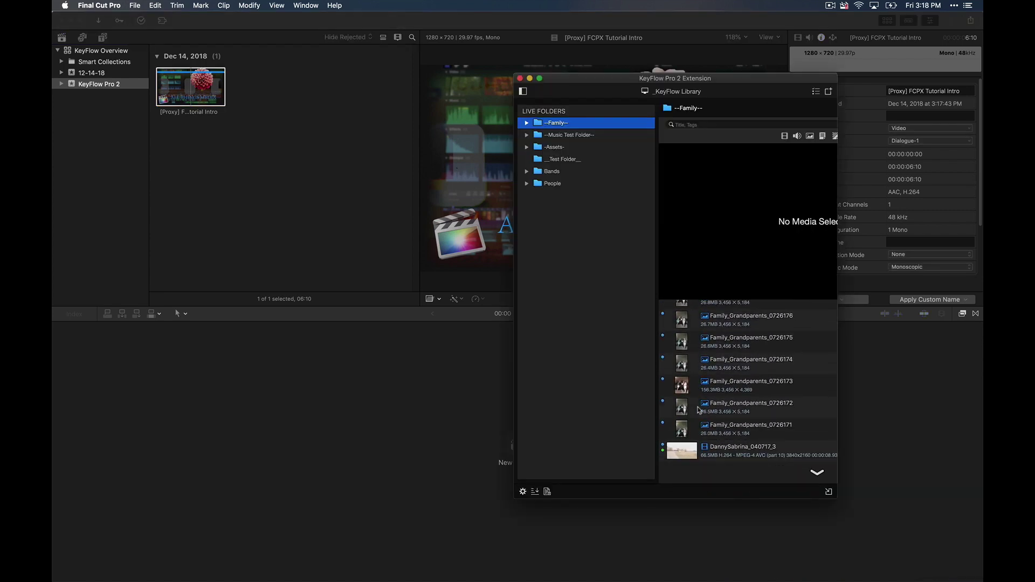
{"action": "left_click", "coordinate": [785, 137]}
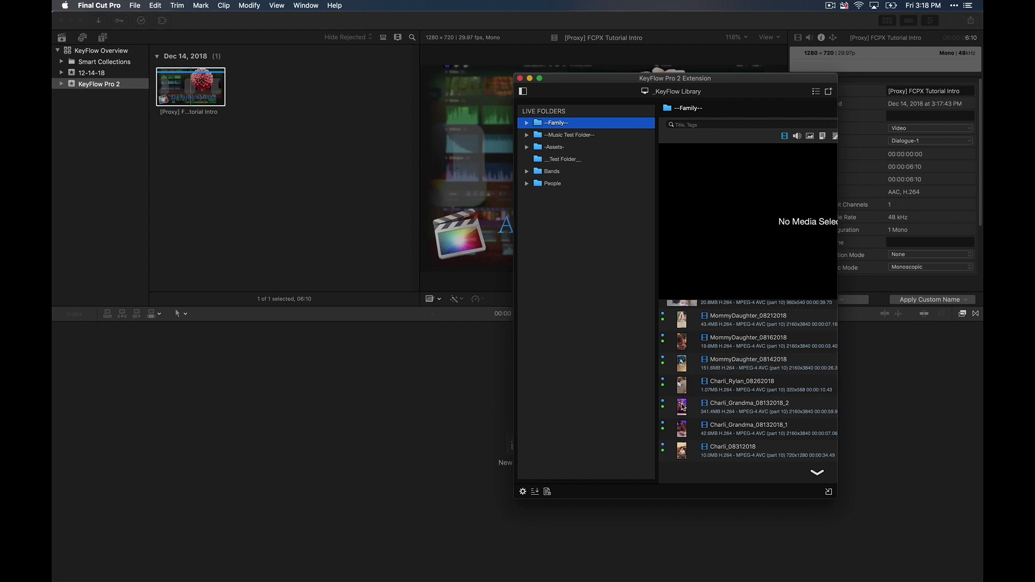
{"action": "left_click", "coordinate": [682, 406]}
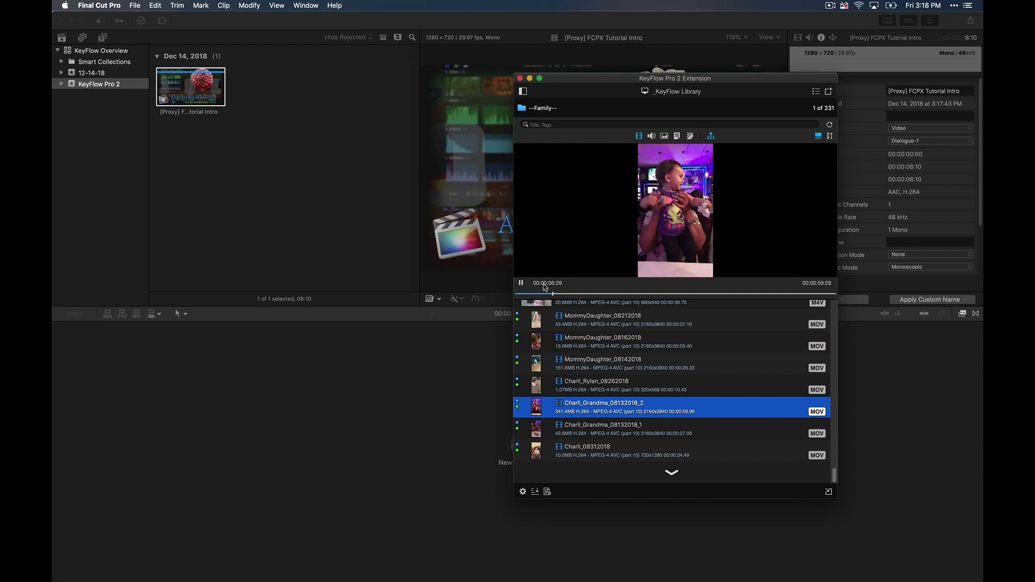
{"action": "left_click", "coordinate": [522, 284]}
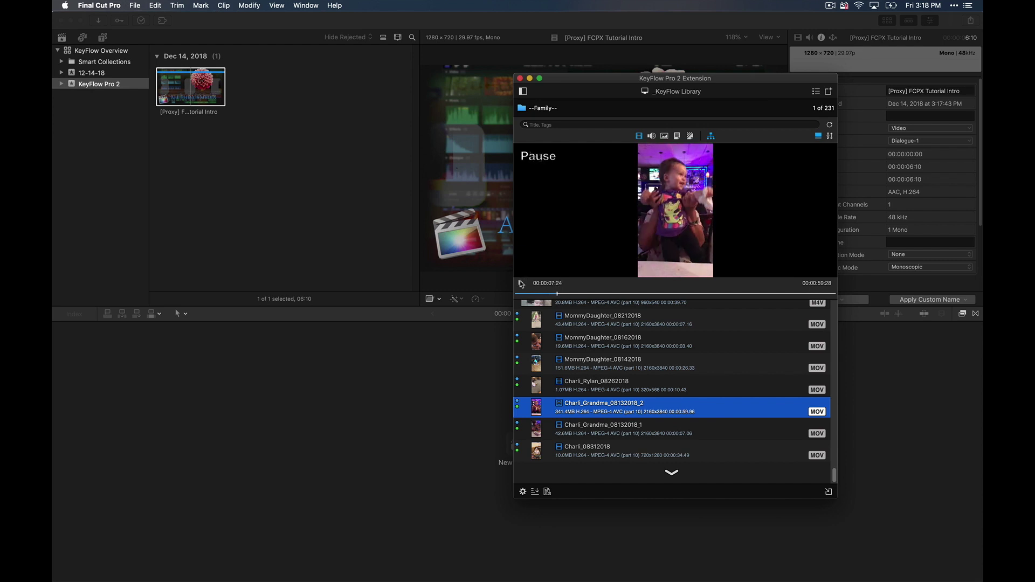
Step: Send the proxy video of the selected family clip to the KeyFlow Overview library
{"action": "right_click", "coordinate": [571, 412]}
{"action": "left_click", "coordinate": [664, 415]}
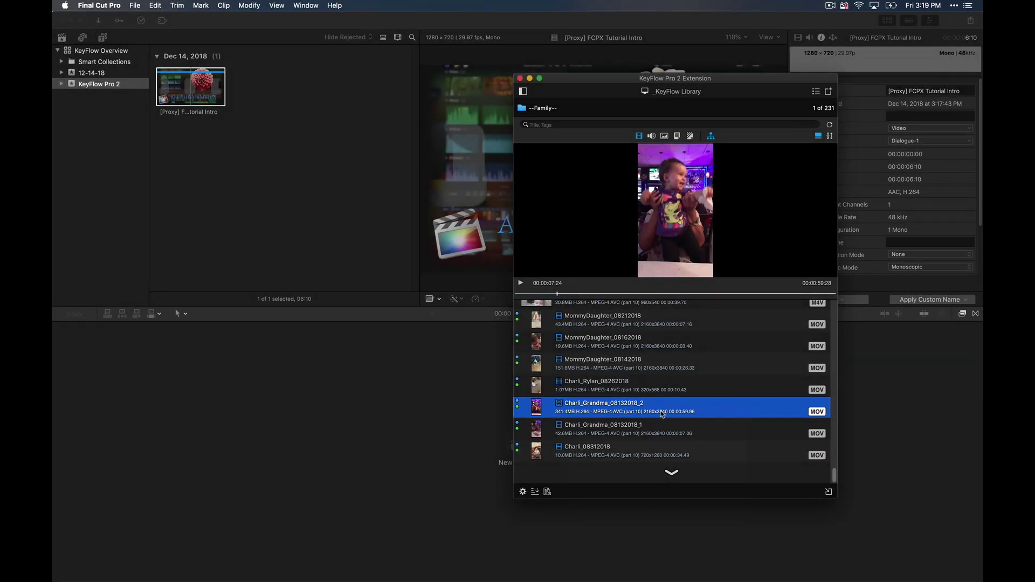
{"action": "right_click", "coordinate": [662, 414]}
{"action": "left_click", "coordinate": [706, 492]}
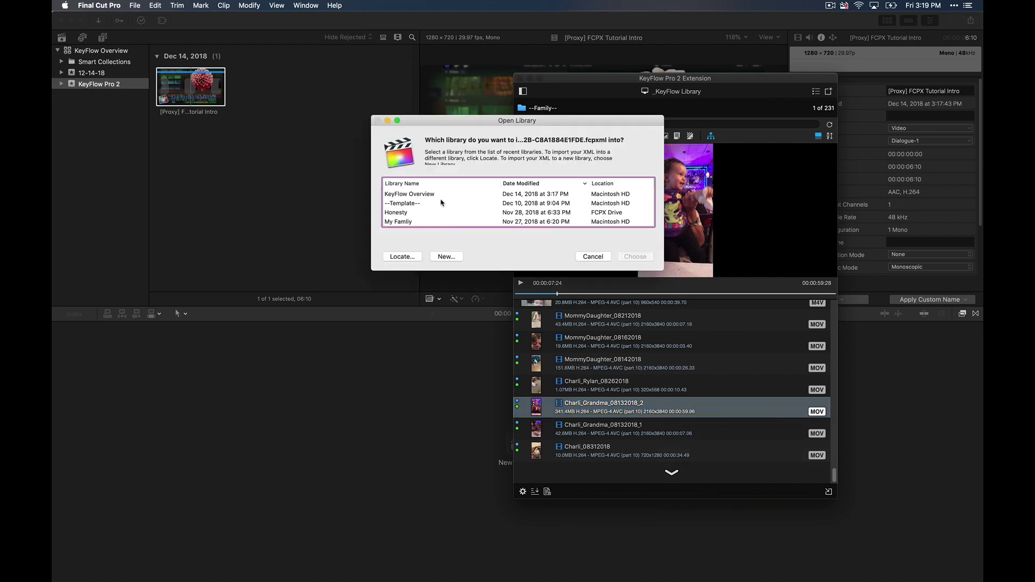
{"action": "double_click", "coordinate": [427, 196]}
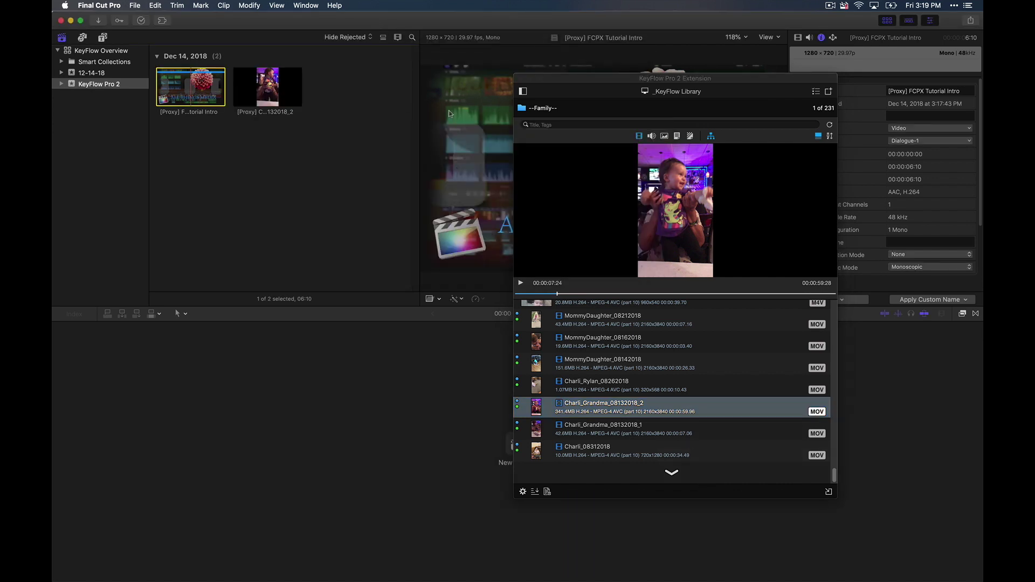
Step: Close the KeyFlow extension window and play the imported family proxy clip in the event browser
{"action": "left_click", "coordinate": [521, 79]}
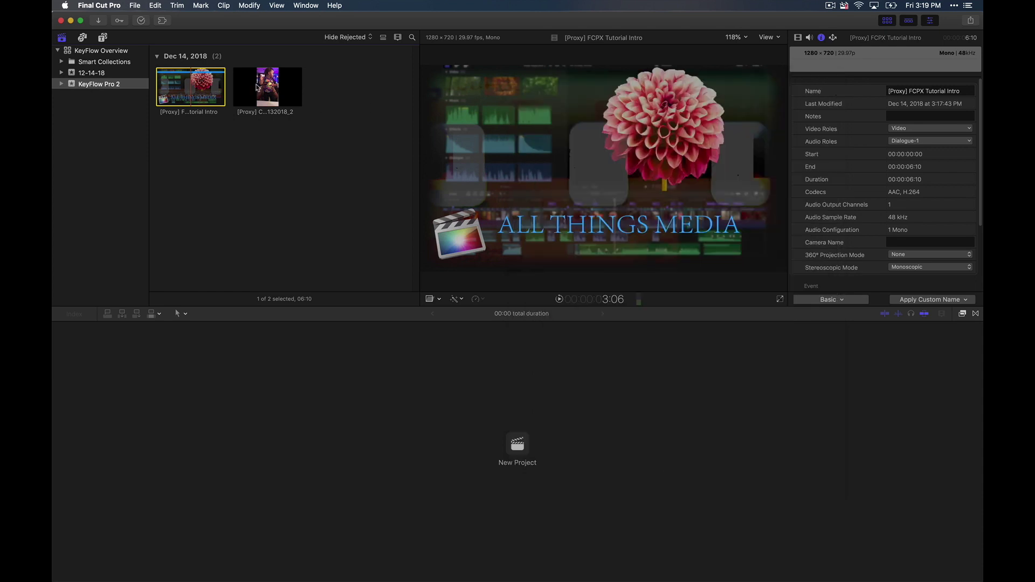
{"action": "left_click", "coordinate": [259, 86]}
{"action": "key", "text": "space"}
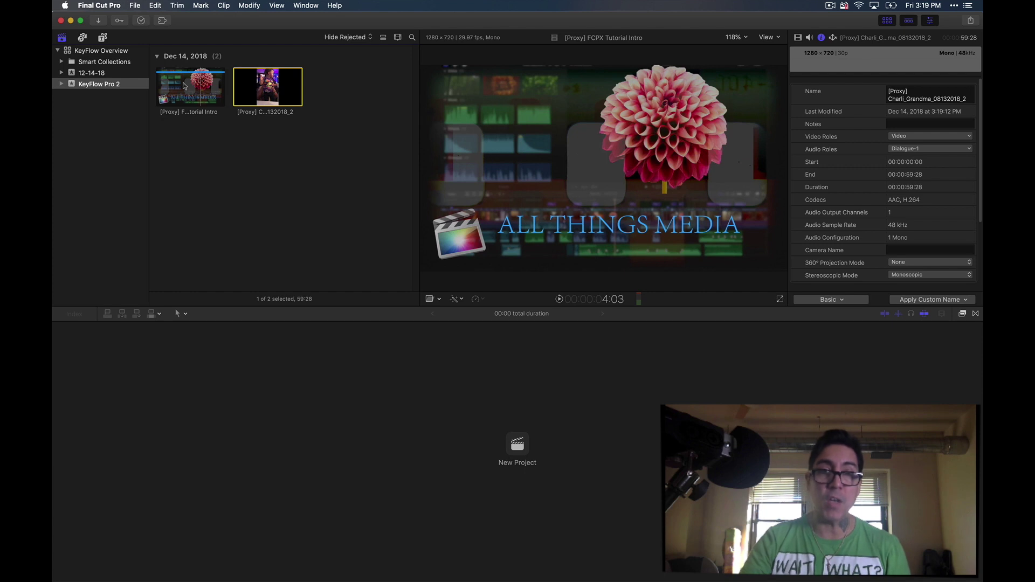
Step: Create a project named "test proxy" in the KeyFlow Pro 2 event with 1080p HD, 1920x1080, 23.98p settings
{"action": "left_click", "coordinate": [518, 446]}
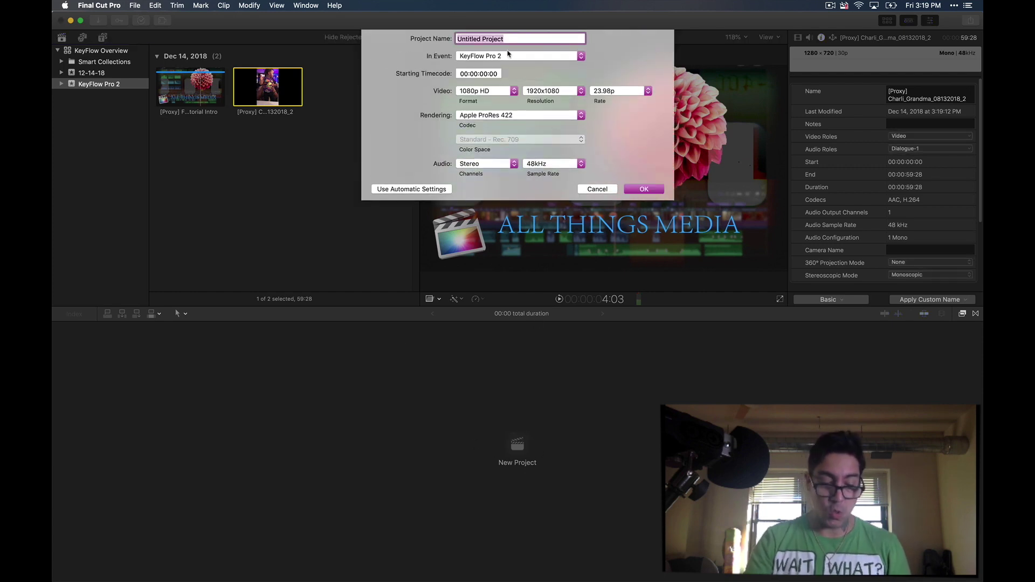
{"action": "type", "text": "test proxy"}
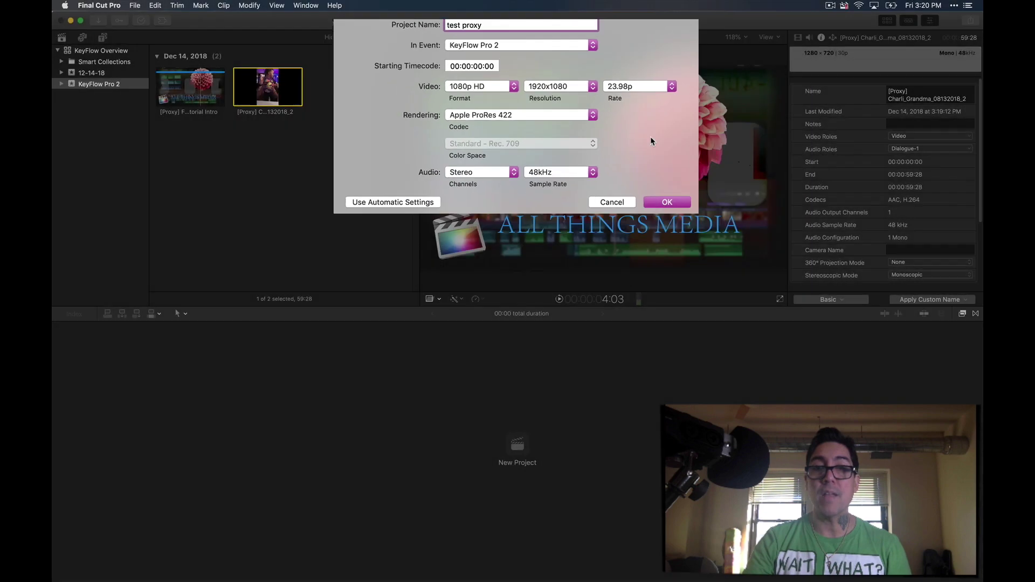
{"action": "left_click", "coordinate": [641, 189]}
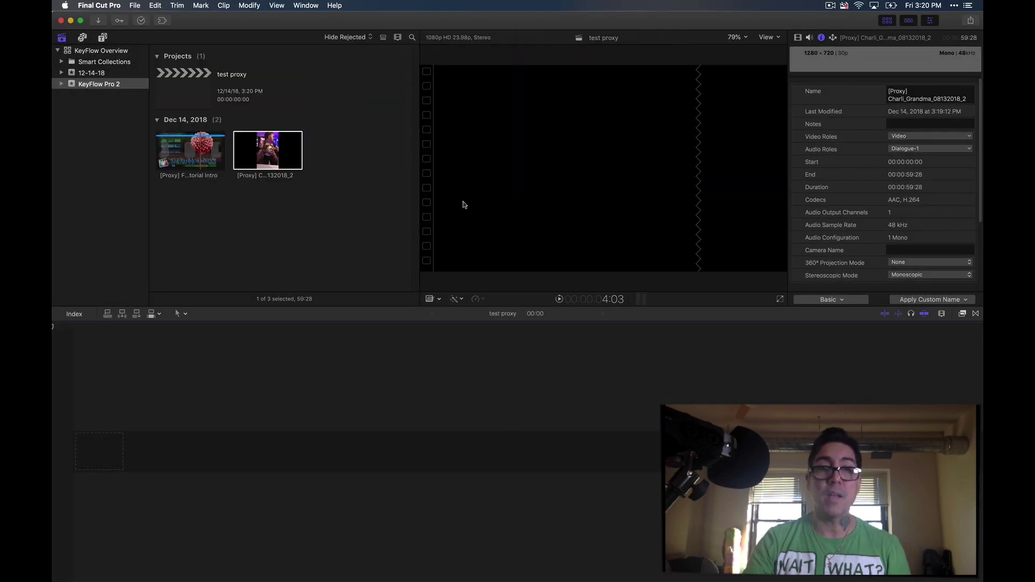
Step: Append both proxy clips to the test proxy timeline and play the sequence from near its start
{"action": "left_click_drag", "start_coordinate": [293, 215], "coordinate": [184, 128]}
{"action": "key", "text": "e"}
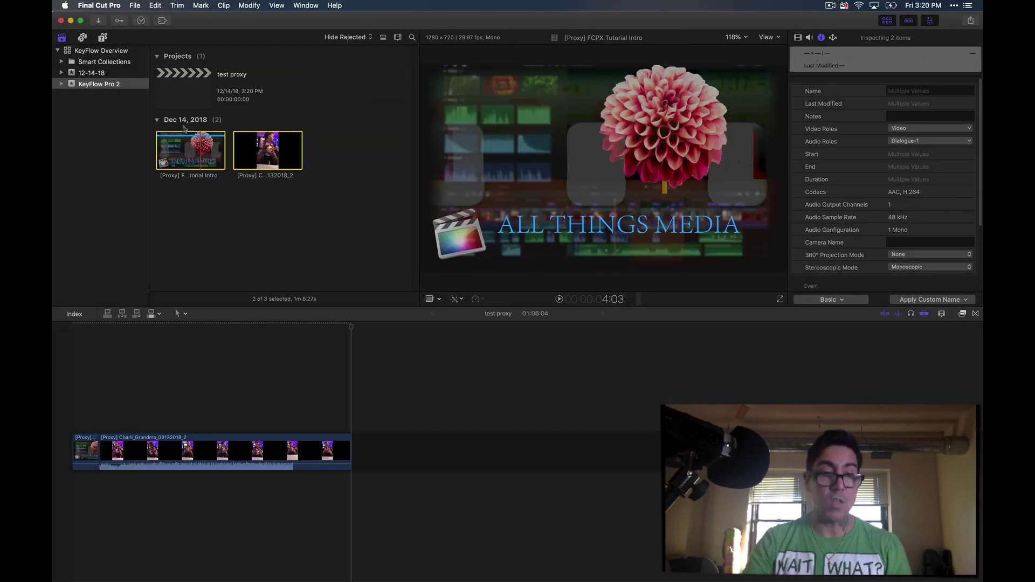
{"action": "left_click", "coordinate": [81, 390]}
{"action": "key", "text": "space"}
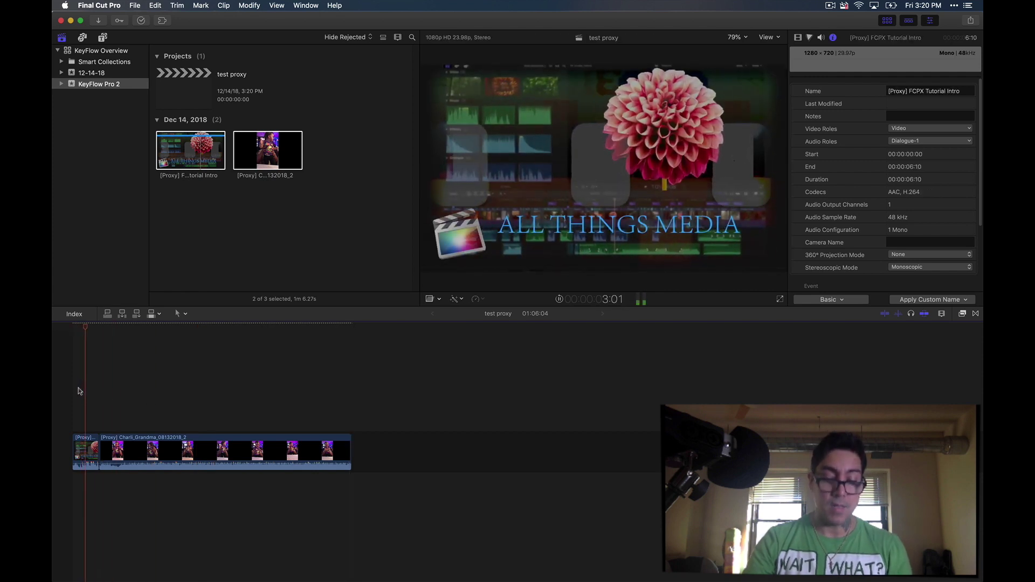
Step: Trim the family clip's end and start to a length of about 7:16, and shorten the intro clip's end to about 4:27
{"action": "key", "text": "super+equal"}
{"action": "key", "text": "super+equal"}
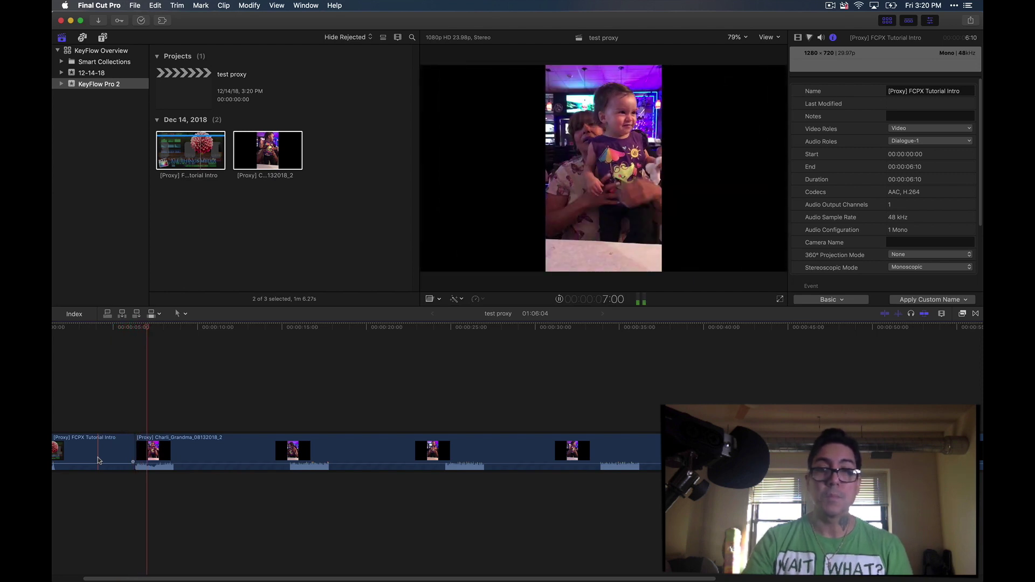
{"action": "left_click", "coordinate": [173, 453]}
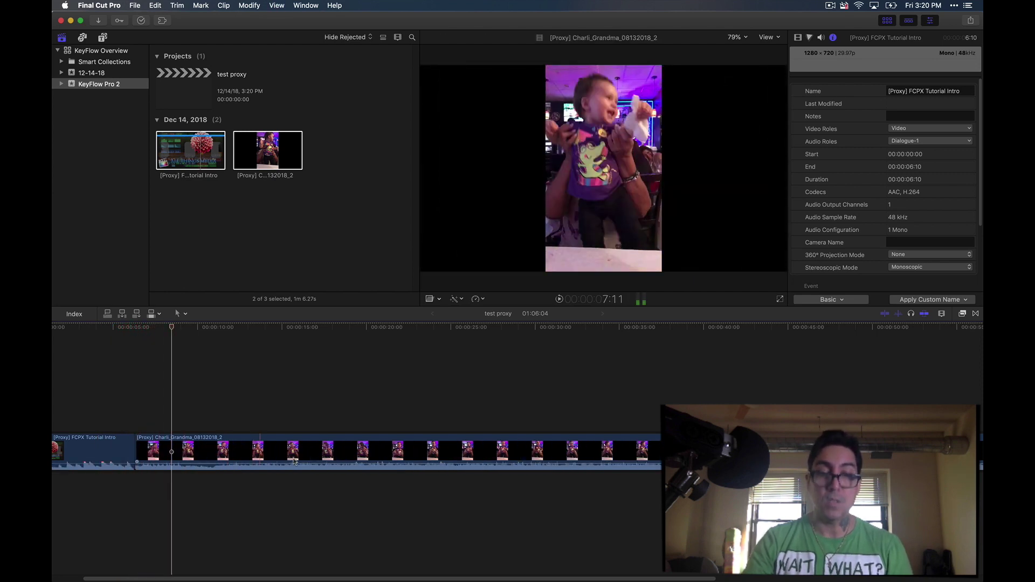
{"action": "key", "text": "alt+bracketright"}
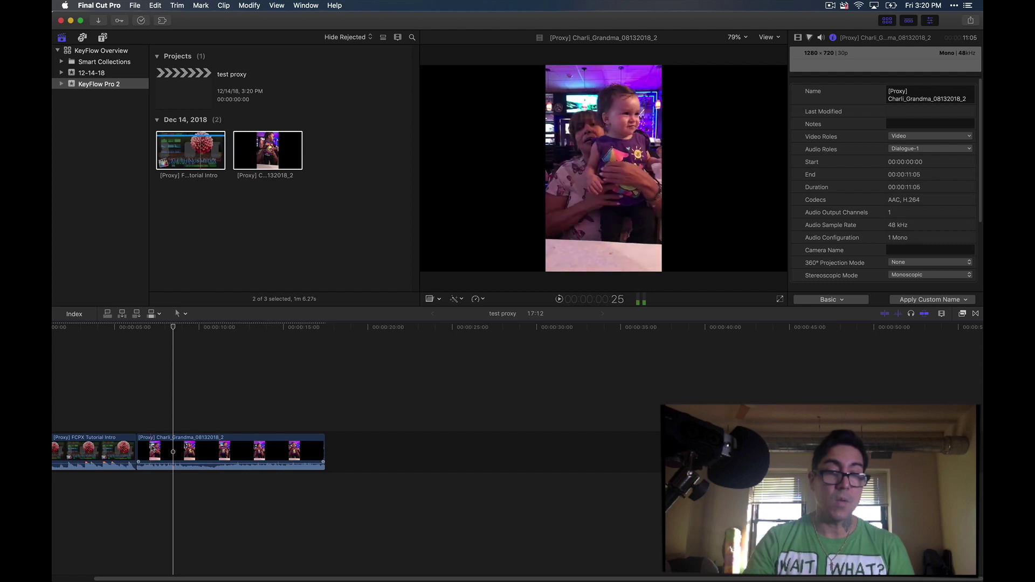
{"action": "key", "text": "alt+bracketleft"}
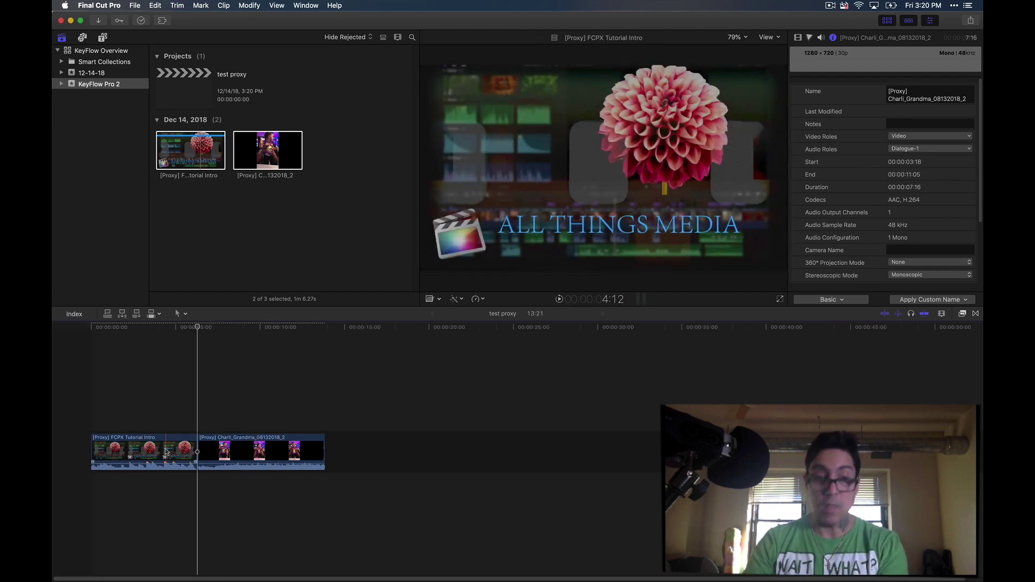
{"action": "key", "text": "alt+bracketright"}
Step: Add the default transition at the edit between the two proxy clips and play the sequence
{"action": "left_click", "coordinate": [165, 450]}
{"action": "key", "text": "super+t"}
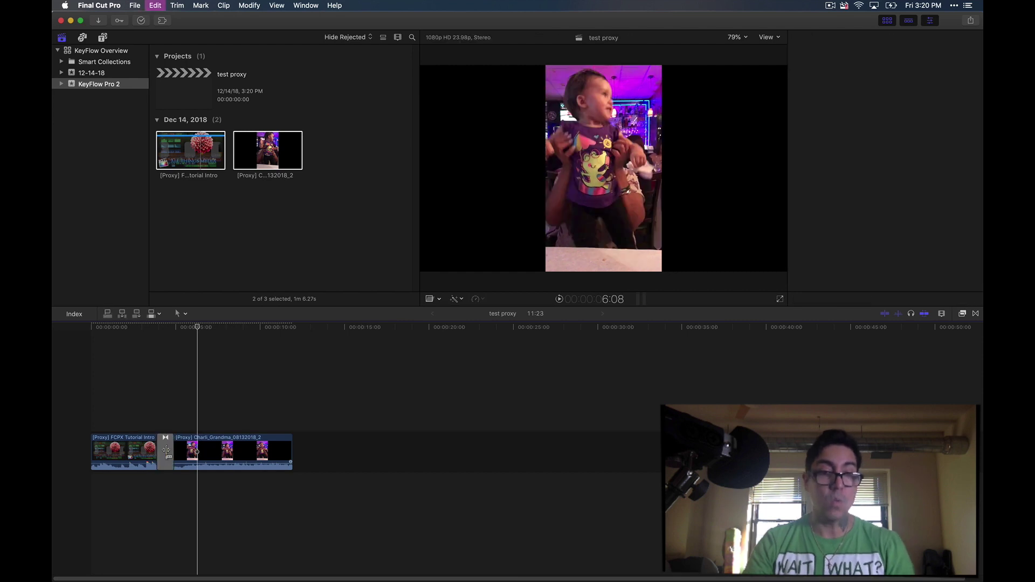
{"action": "key", "text": "space"}
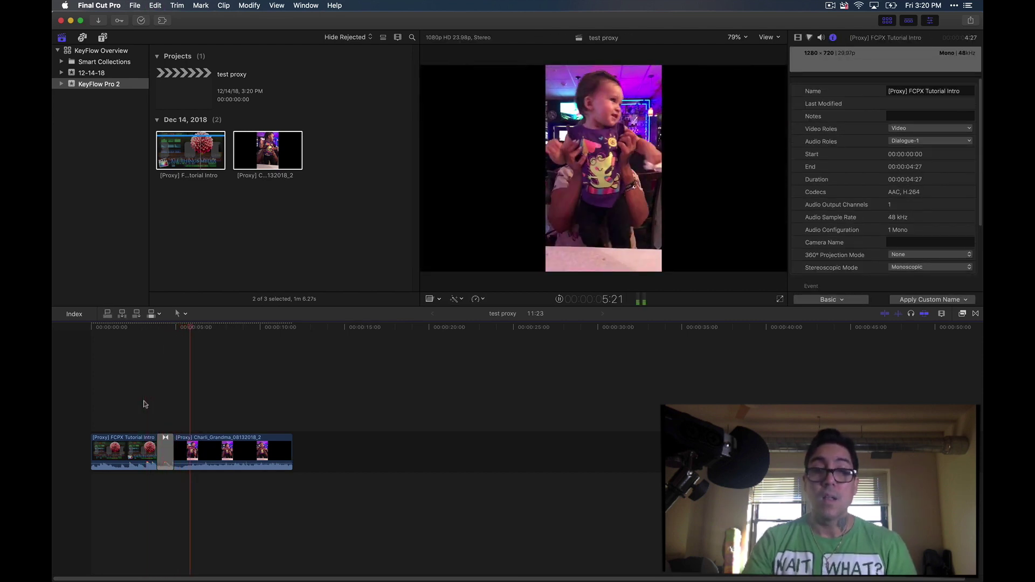
Step: Slow the family clip in the test proxy timeline to 80% speed and play back the slowed footage
{"action": "left_click", "coordinate": [205, 455]}
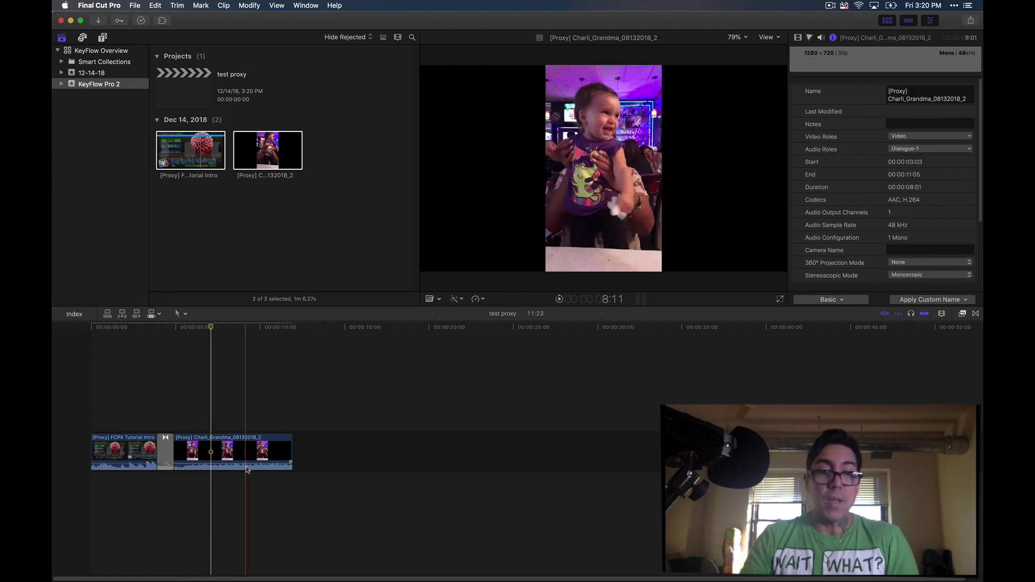
{"action": "key", "text": "super+alt+a"}
{"action": "key", "text": "space"}
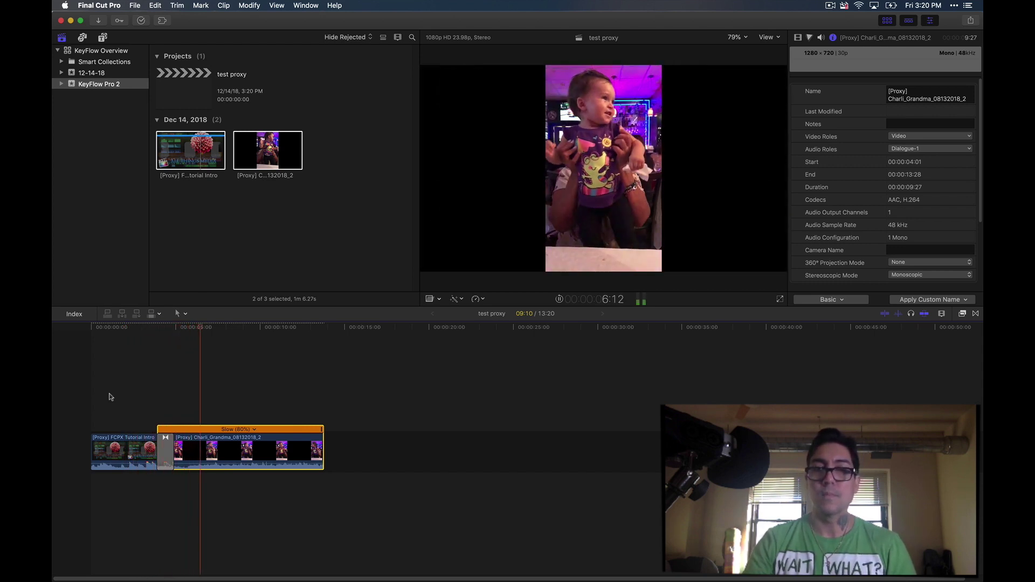
{"action": "key", "text": "space"}
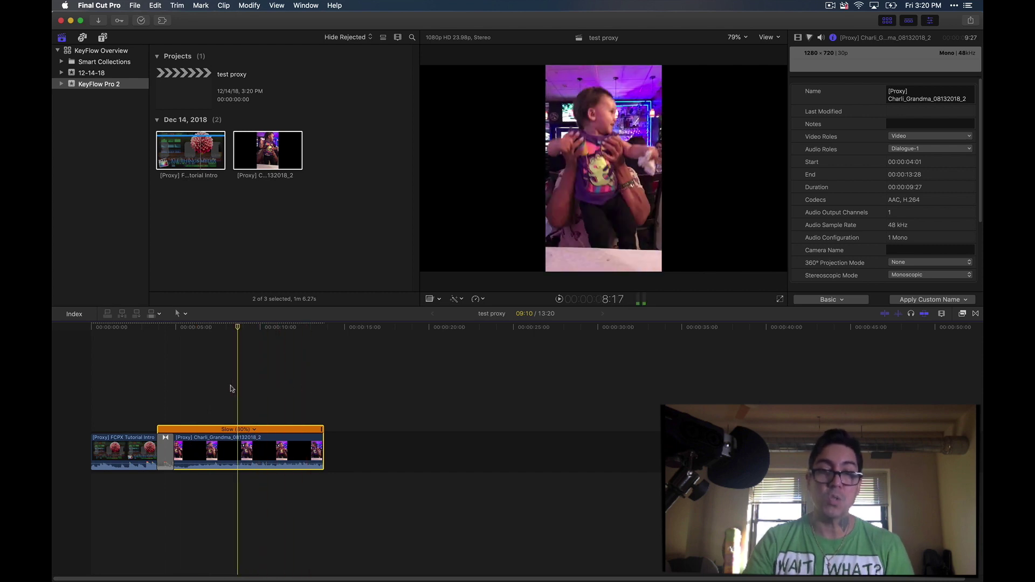
{"action": "key", "text": "space"}
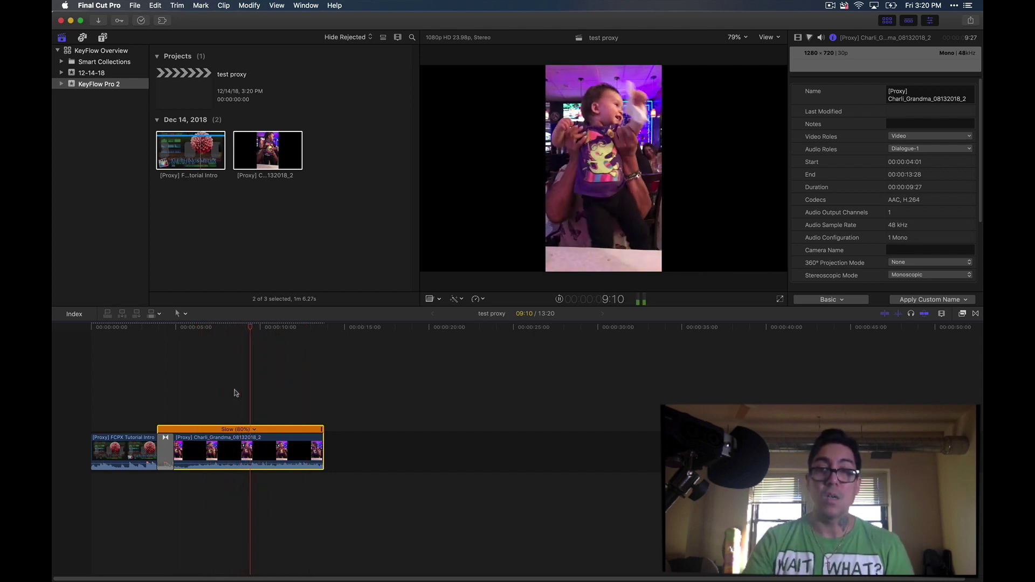
{"action": "key", "text": "space"}
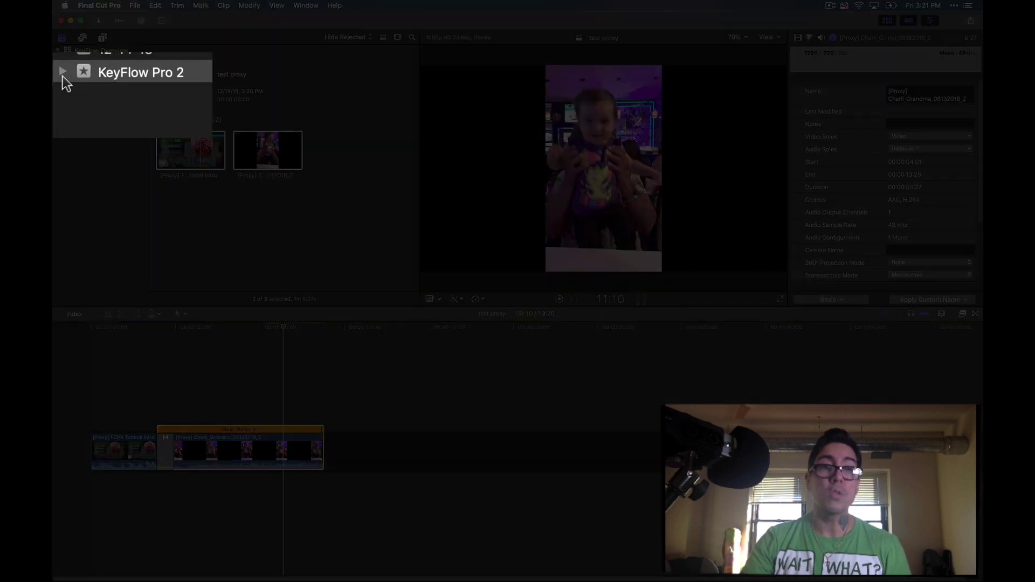
Step: Expand the KeyFlow Pro 2 event's keywords, switch to KeyFlow Pro 2, and tag St. Paul MN_060517 with "key flow pro footage tutorial"
{"action": "left_click", "coordinate": [62, 73]}
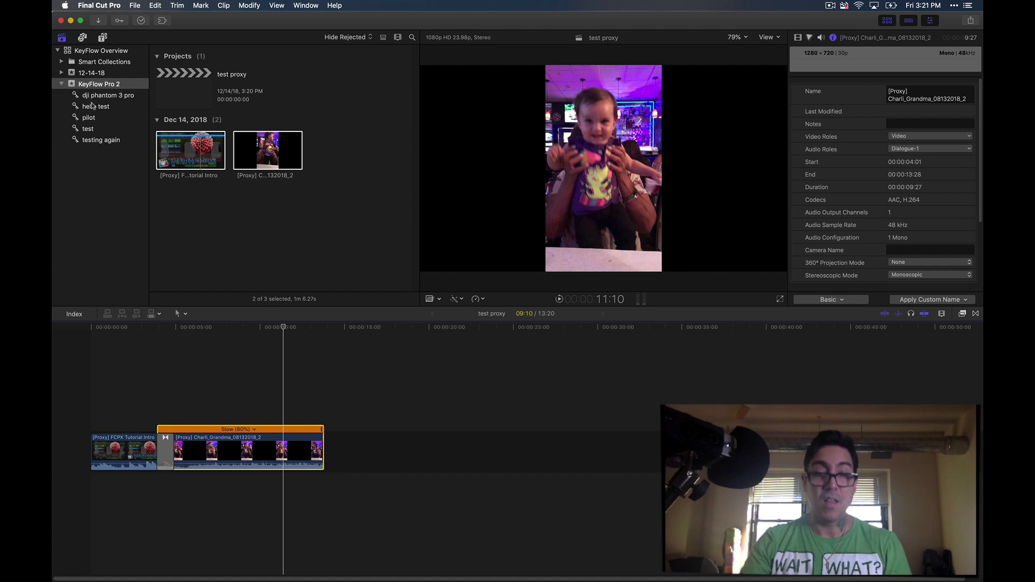
{"action": "key", "text": "super+Tab"}
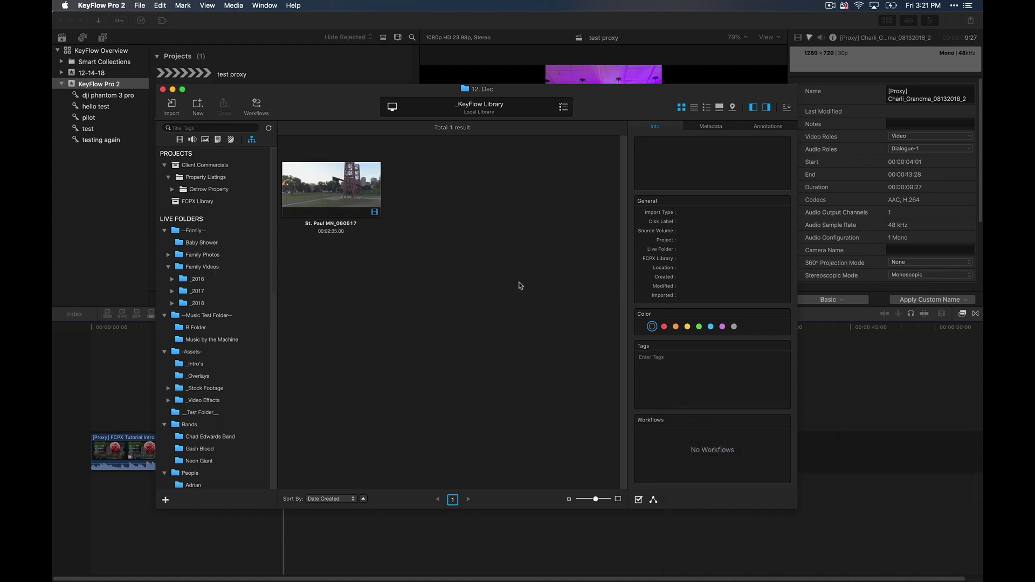
{"action": "left_click", "coordinate": [323, 199]}
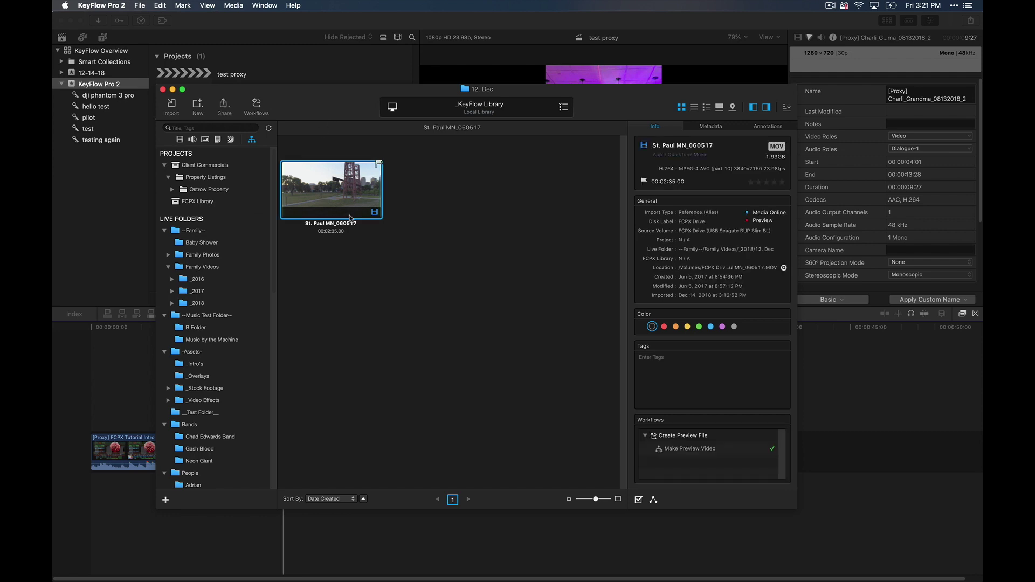
{"action": "left_click", "coordinate": [651, 385]}
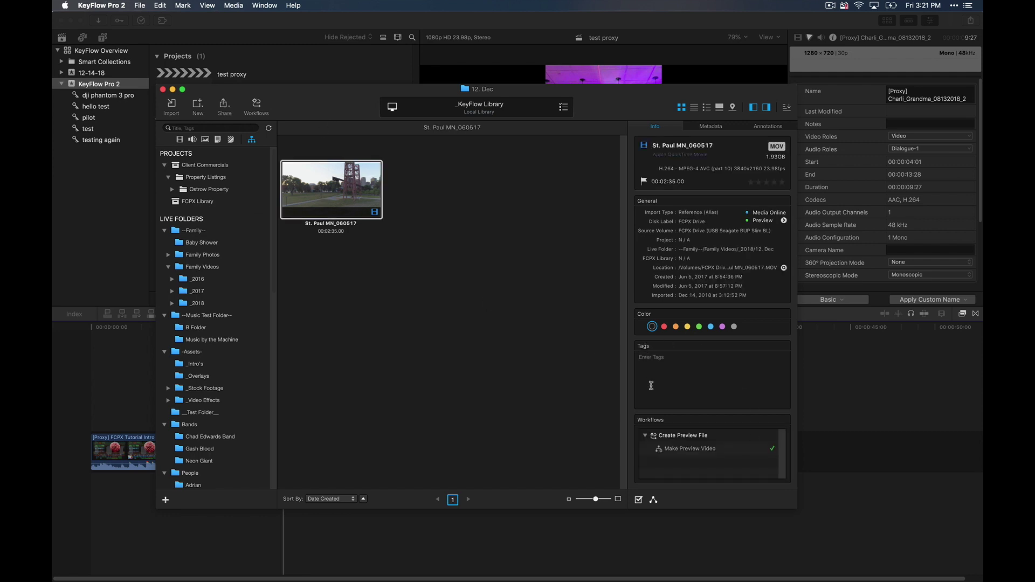
{"action": "type", "text": "key flow pro footage tutorial"}
Step: Show the annotations of the St. Paul MN_060517 clip and open it in the player, paused near its start
{"action": "left_click", "coordinate": [763, 126]}
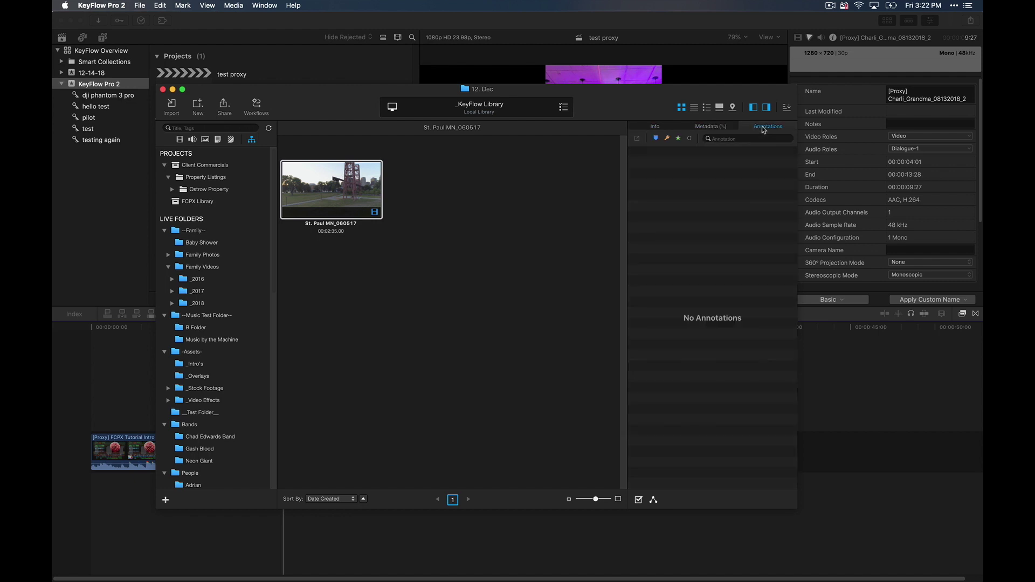
{"action": "left_click", "coordinate": [323, 205]}
{"action": "double_click", "coordinate": [322, 206]}
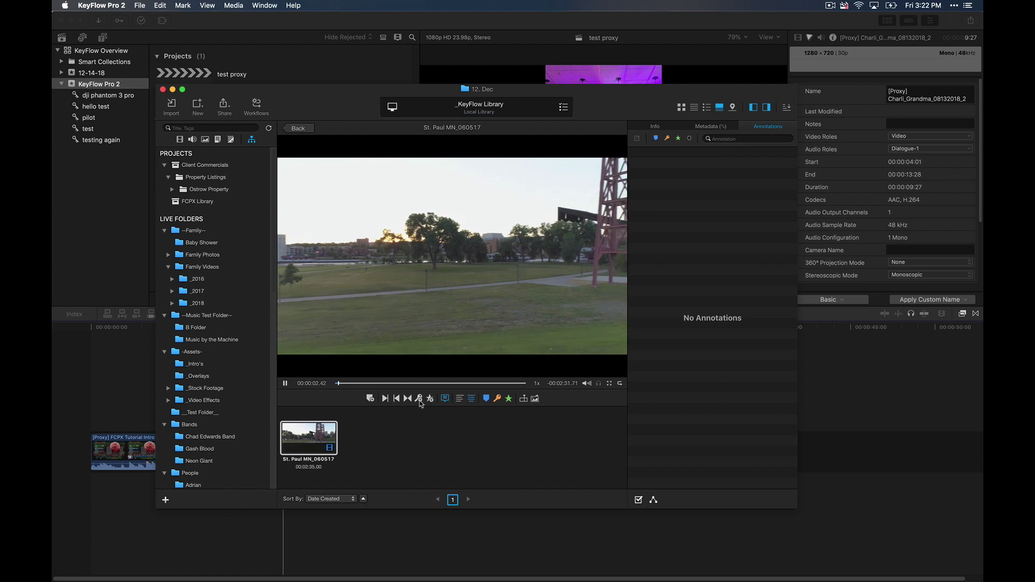
{"action": "key", "text": "space"}
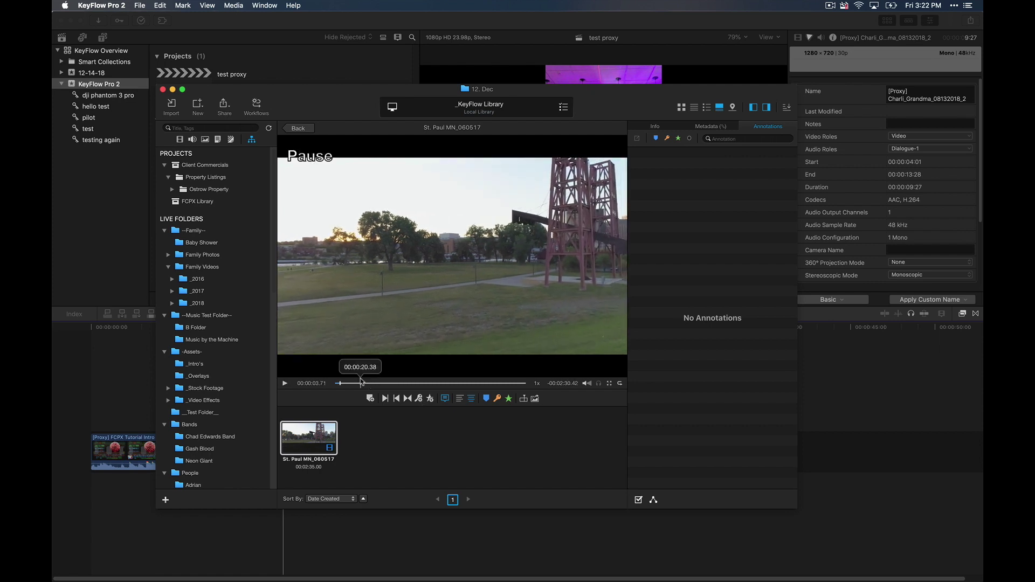
Step: Mark about 00:00:21.92 to 00:00:51.38 of the St. Paul clip as a favorite named "my favorite part of this video"
{"action": "left_click", "coordinate": [363, 383]}
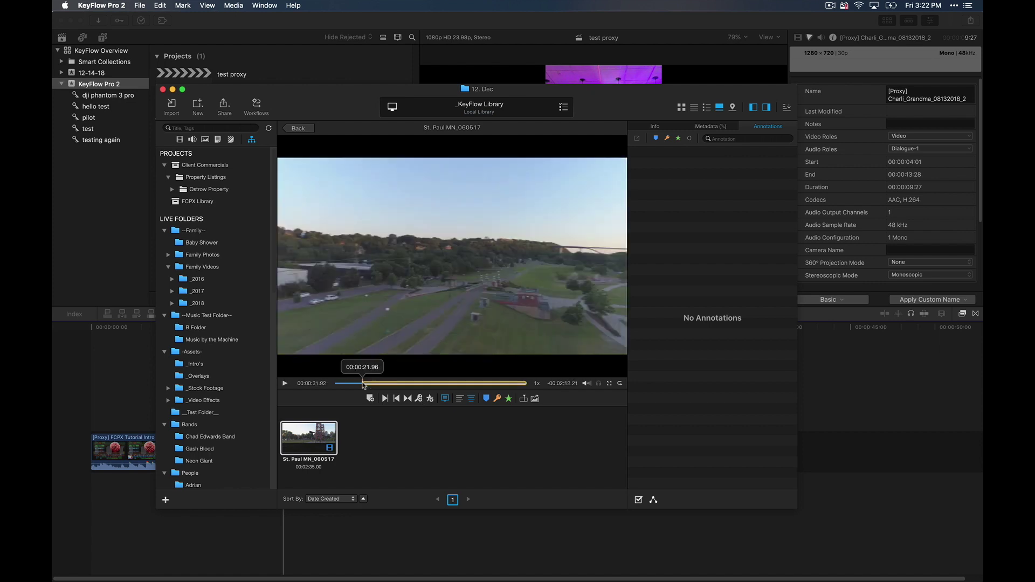
{"action": "left_click", "coordinate": [399, 384]}
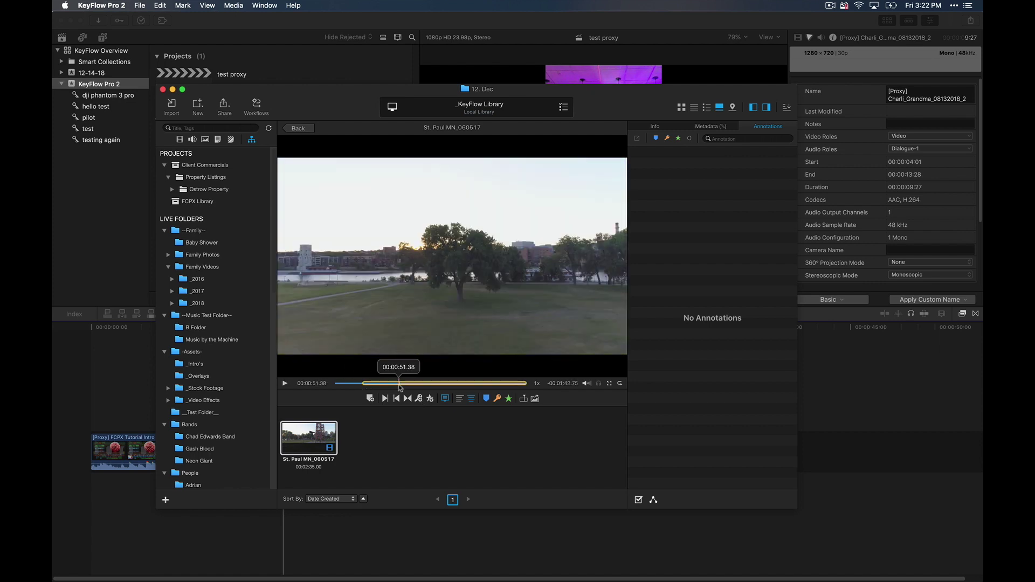
{"action": "left_click", "coordinate": [508, 398]}
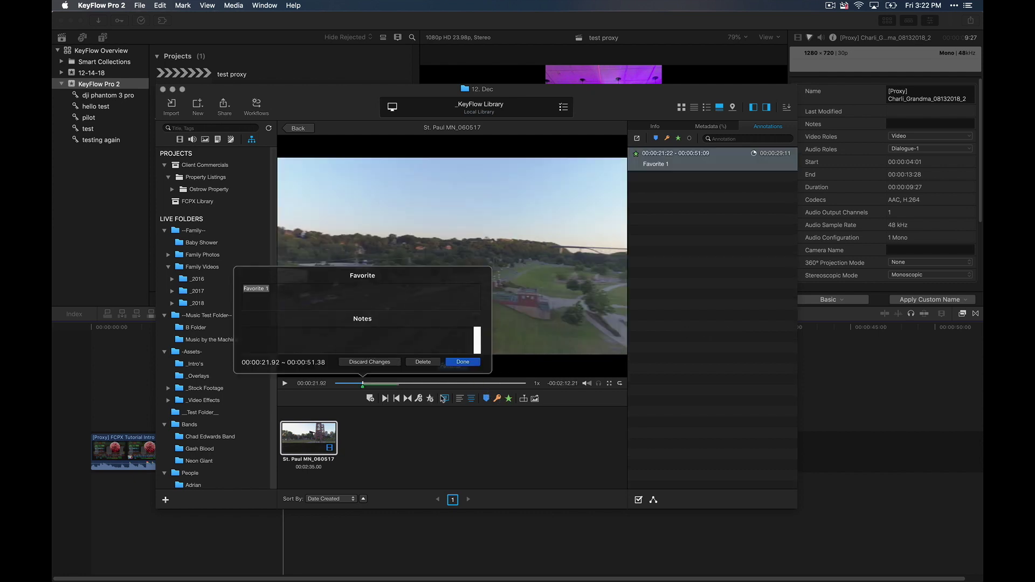
{"action": "left_click", "coordinate": [319, 298]}
{"action": "left_click_drag", "start_coordinate": [314, 293], "coordinate": [239, 298]}
{"action": "type", "text": "my f"}
{"action": "left_click", "coordinate": [462, 362]}
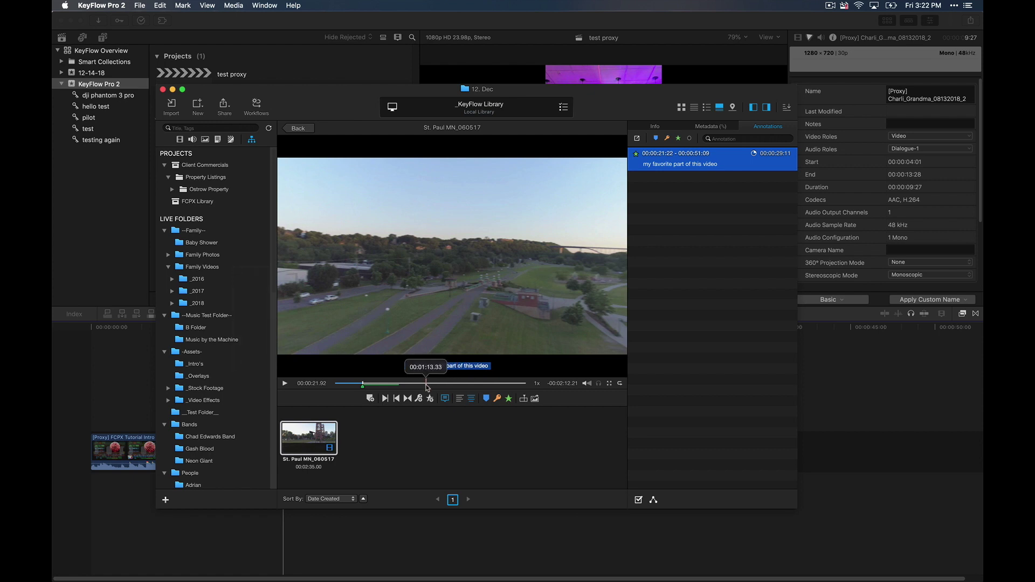
Step: Add a keyword range from 00:00:21.92 to about 00:01:44.29 on the St. Paul clip, named "my keywords for the day"
{"action": "left_click", "coordinate": [465, 386]}
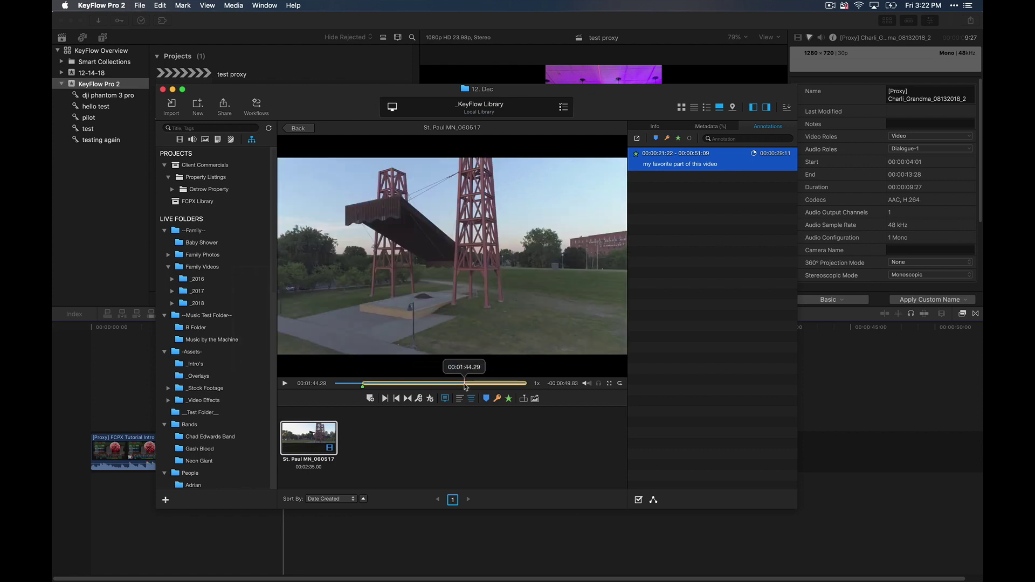
{"action": "left_click", "coordinate": [419, 399]}
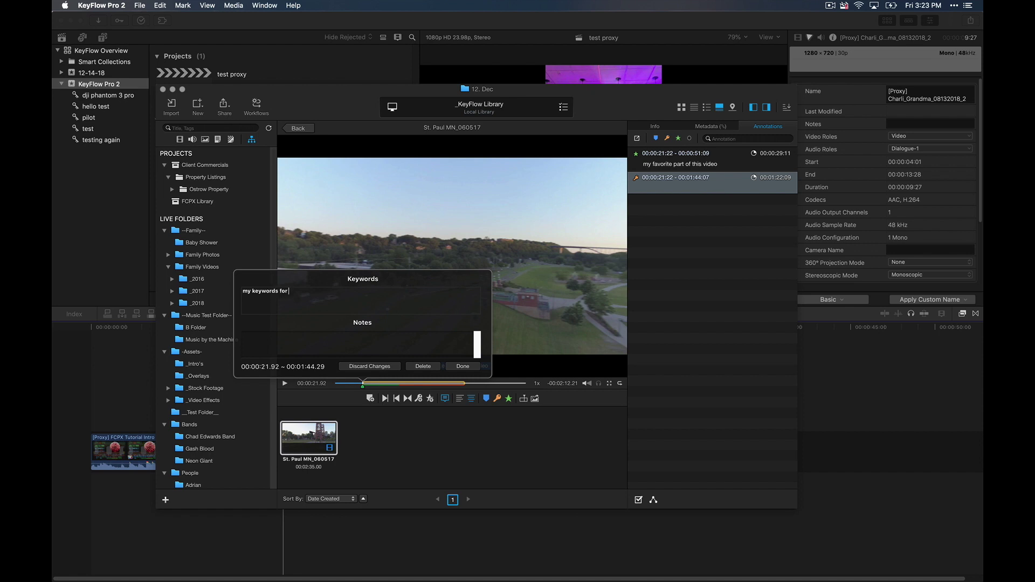
{"action": "key", "text": "Return"}
{"action": "left_click", "coordinate": [464, 366]}
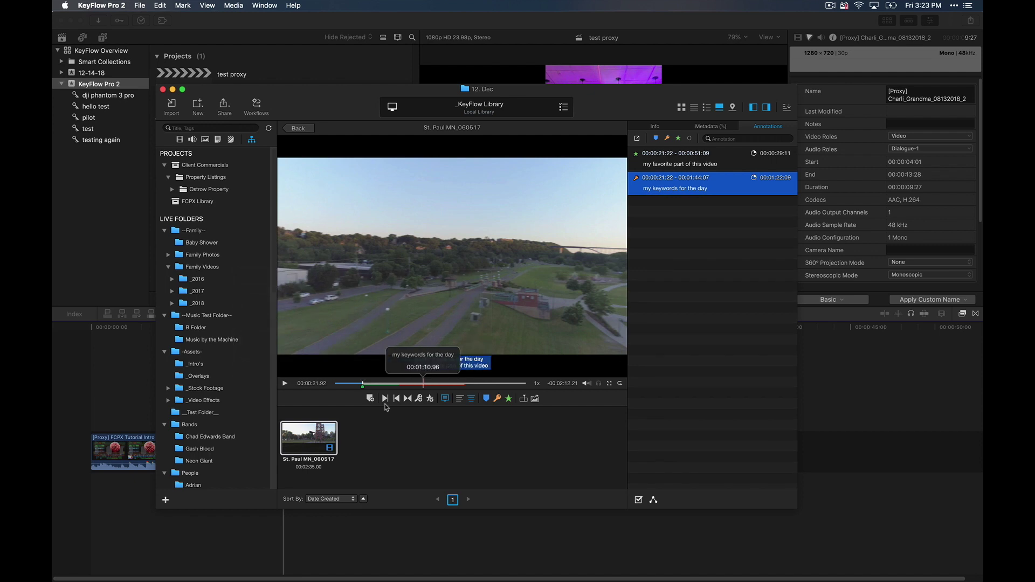
Step: Send the St. Paul clip's preview files to Final Cut Pro X and import them into the KeyFlow Overview library
{"action": "right_click", "coordinate": [322, 443]}
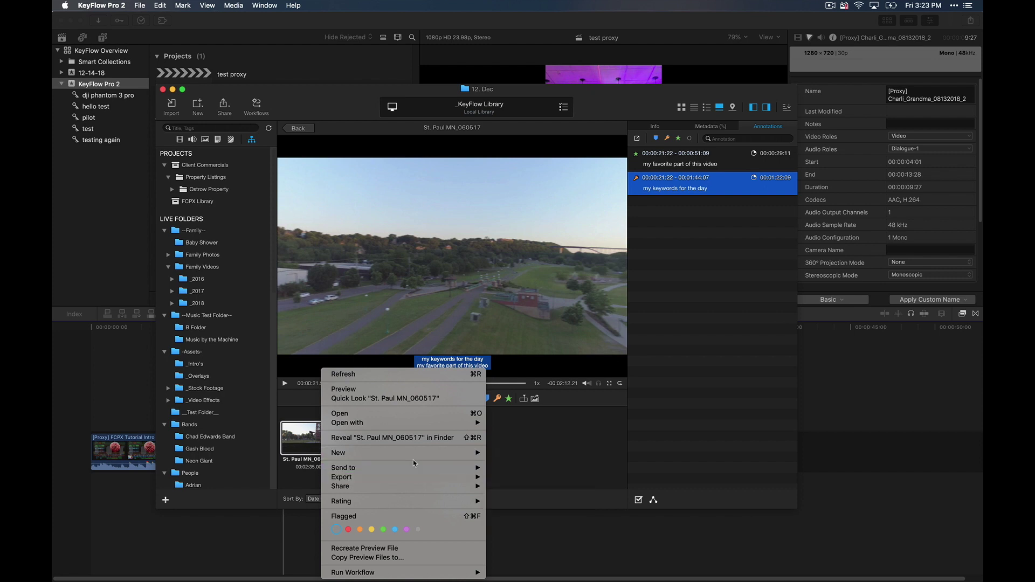
{"action": "mouse_move", "coordinate": [412, 469]}
{"action": "mouse_move", "coordinate": [543, 472]}
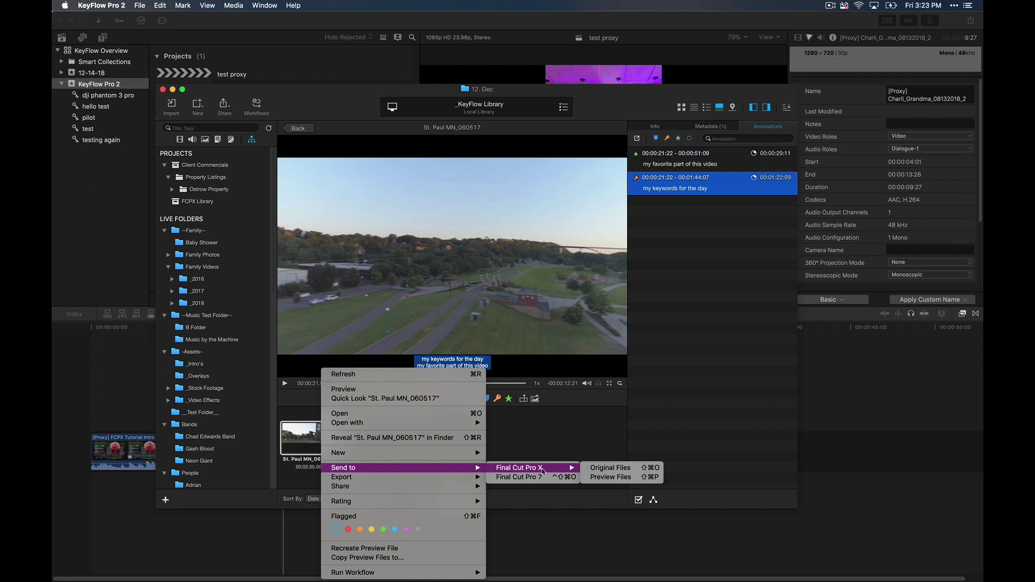
{"action": "left_click", "coordinate": [617, 478]}
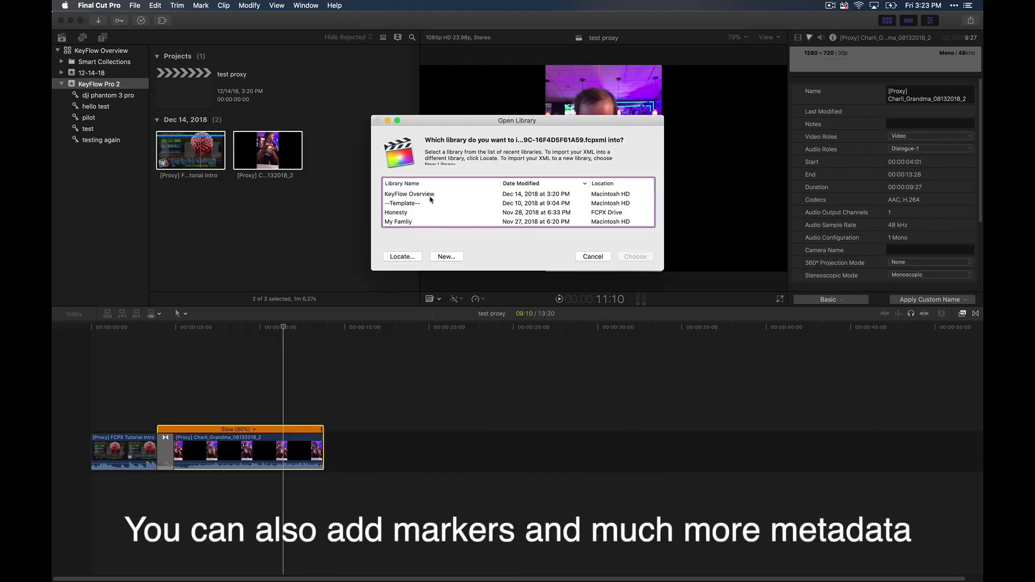
{"action": "double_click", "coordinate": [430, 196]}
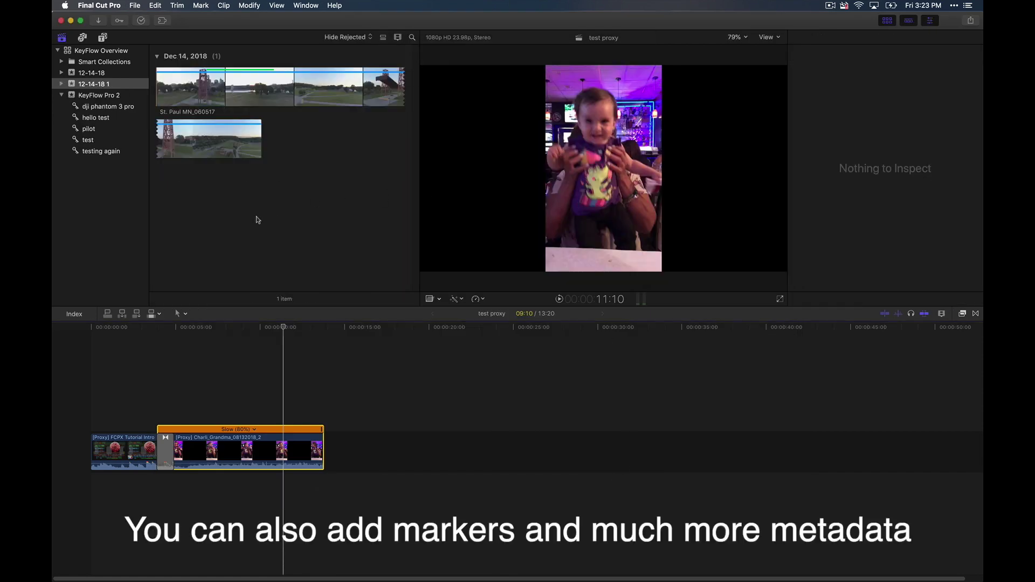
Step: Switch the browser to list view and expand the imported St. Paul clip to examine its keywords and favorite
{"action": "left_click", "coordinate": [209, 87]}
{"action": "left_click", "coordinate": [383, 37]}
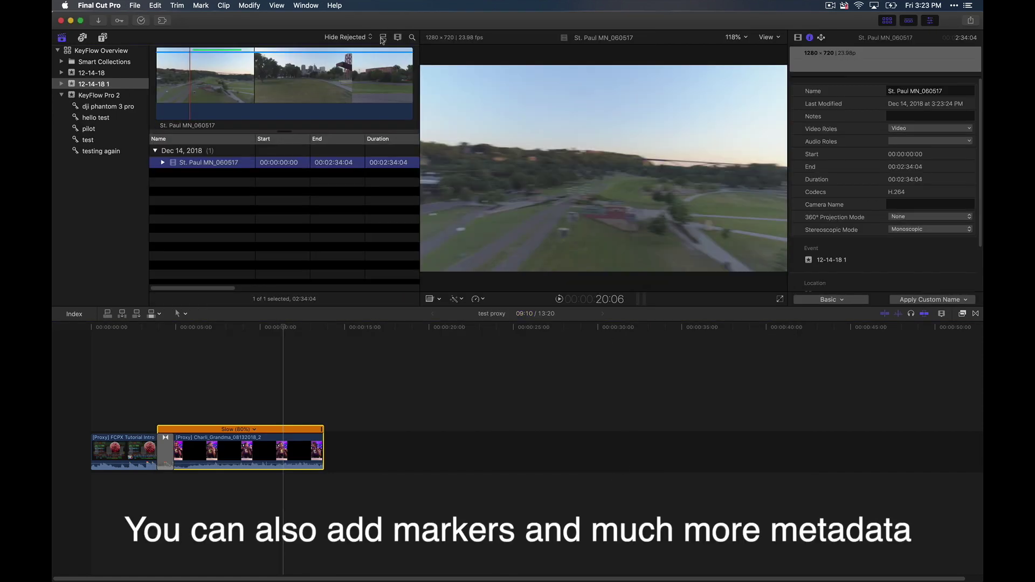
{"action": "left_click", "coordinate": [161, 164]}
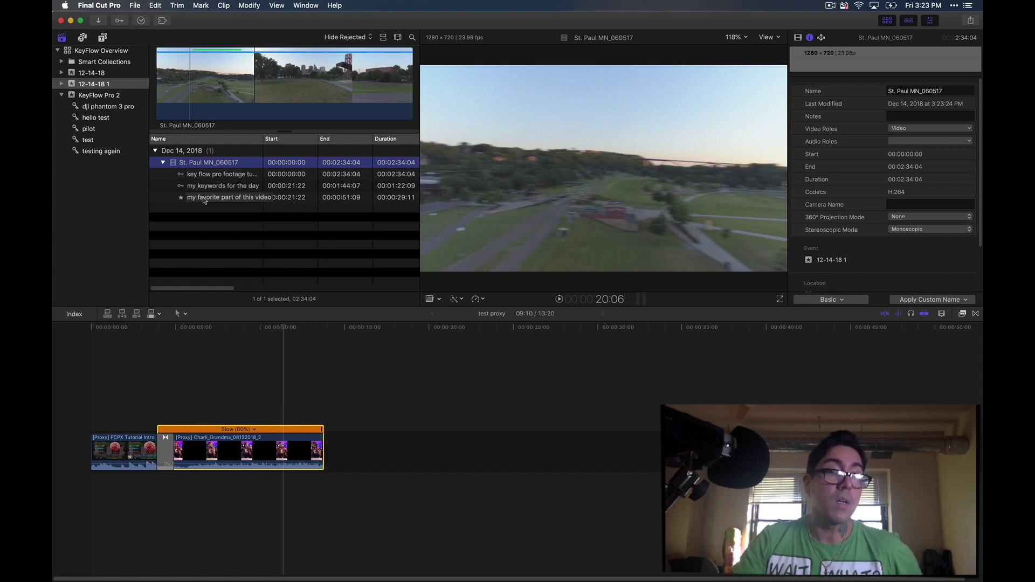
Step: Examine the St. Paul clip's favorite range in the Favorites smart collection
{"action": "left_click", "coordinate": [61, 62]}
{"action": "left_click", "coordinate": [95, 97]}
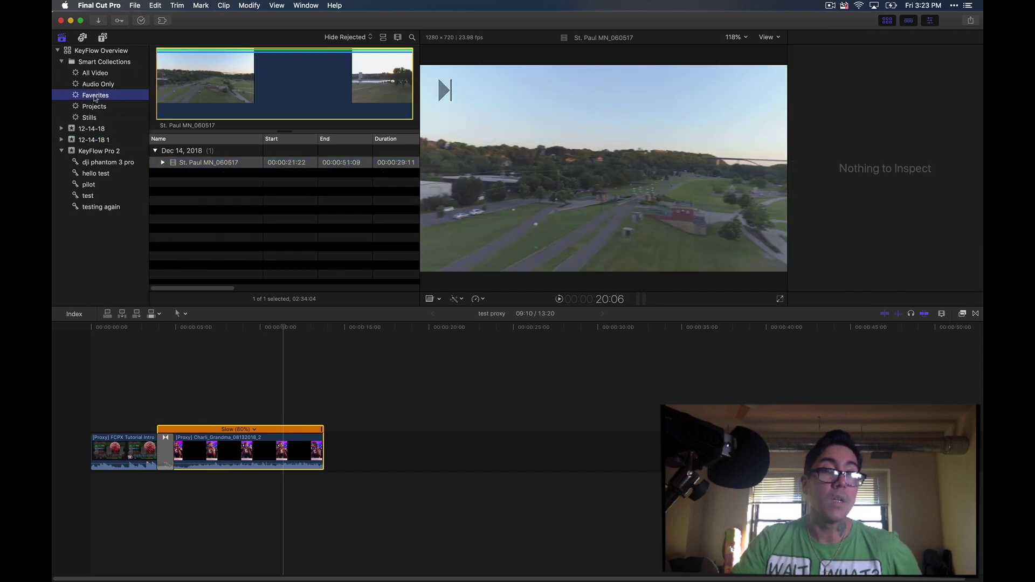
{"action": "left_click", "coordinate": [310, 97]}
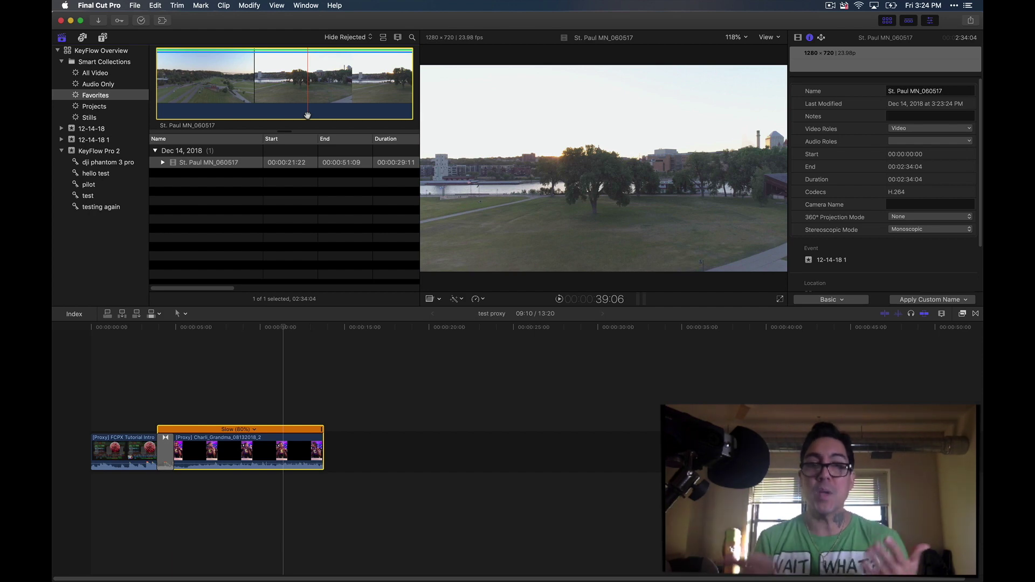
Step: Review the two proxy clips in the KeyFlow Pro 2 event
{"action": "left_click", "coordinate": [94, 153]}
{"action": "left_click", "coordinate": [243, 244]}
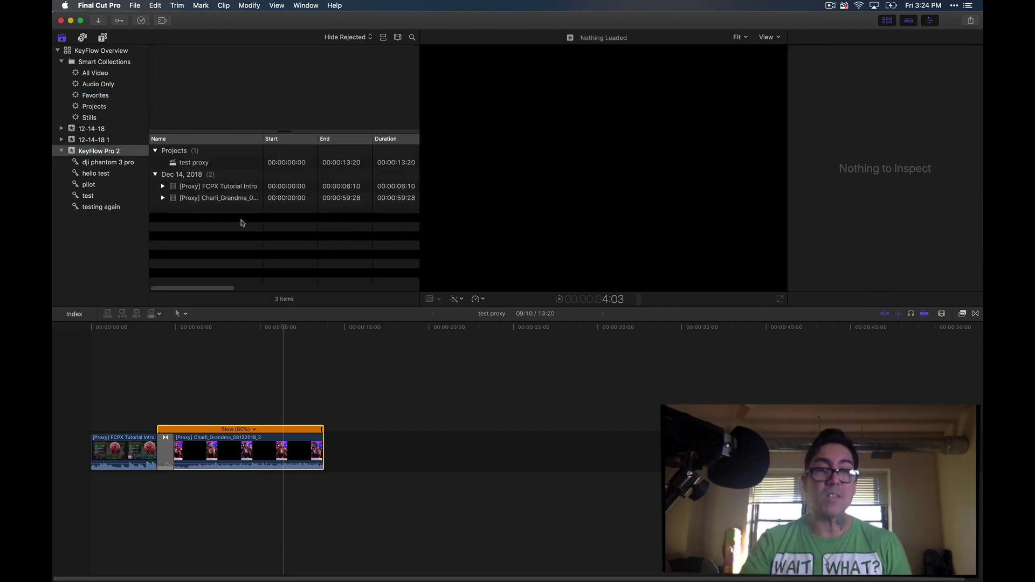
{"action": "left_click", "coordinate": [207, 199]}
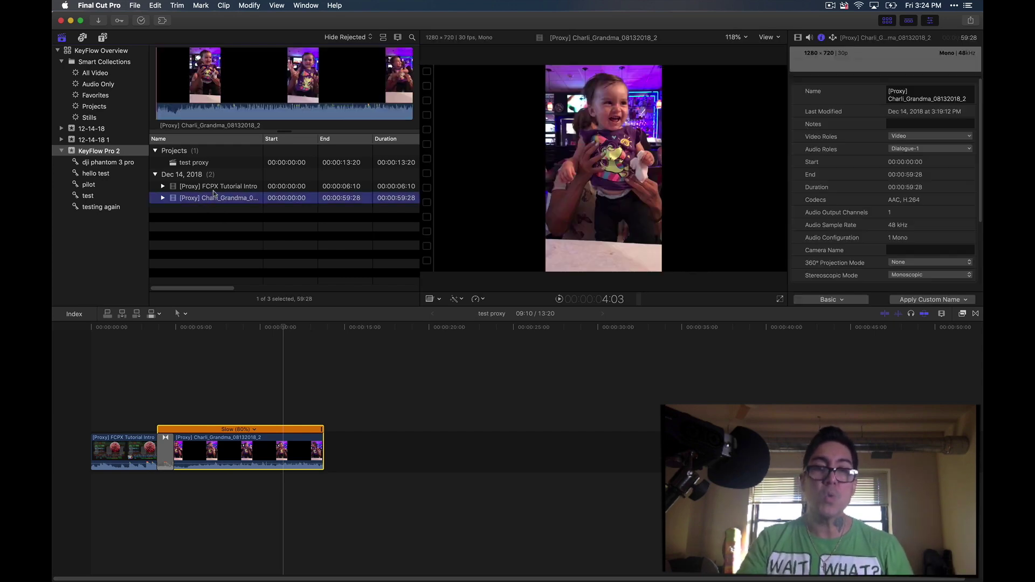
{"action": "left_click", "coordinate": [217, 186]}
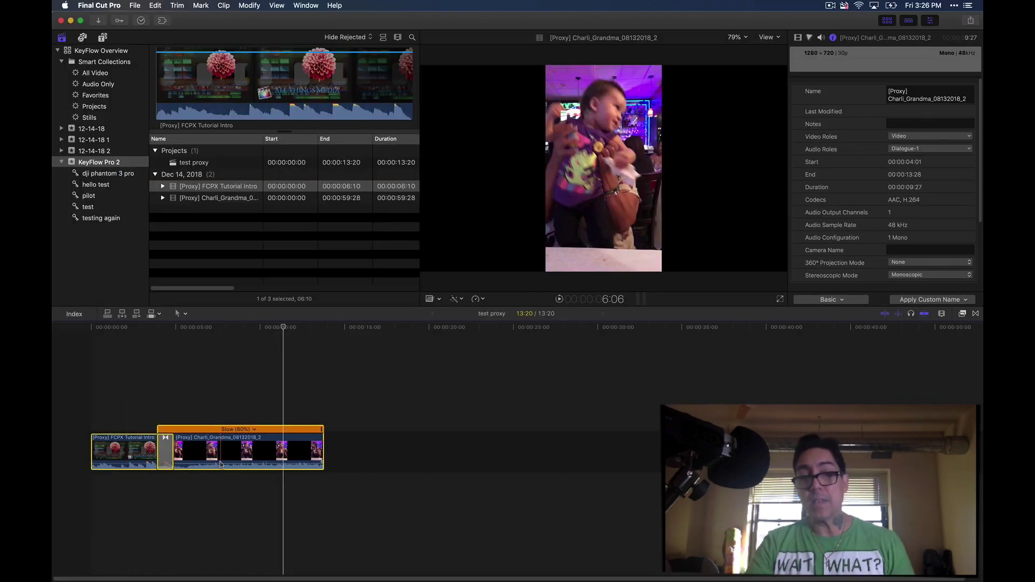
Step: Open the KeyFlow Pro 2 Extension and show its drop zone for replacing a project's proxies with hi-res media
{"action": "key", "text": "super+a"}
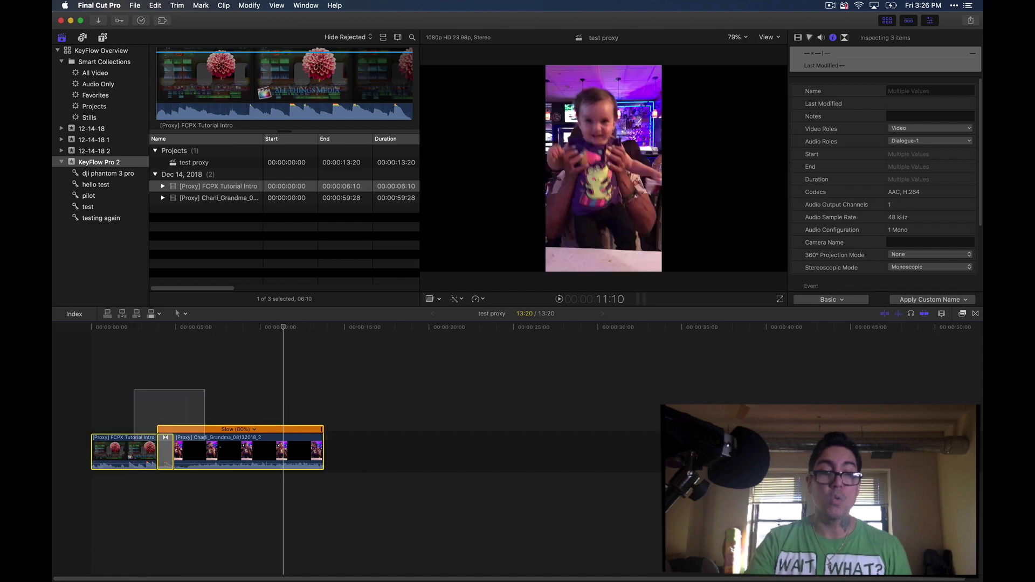
{"action": "left_click", "coordinate": [970, 21]}
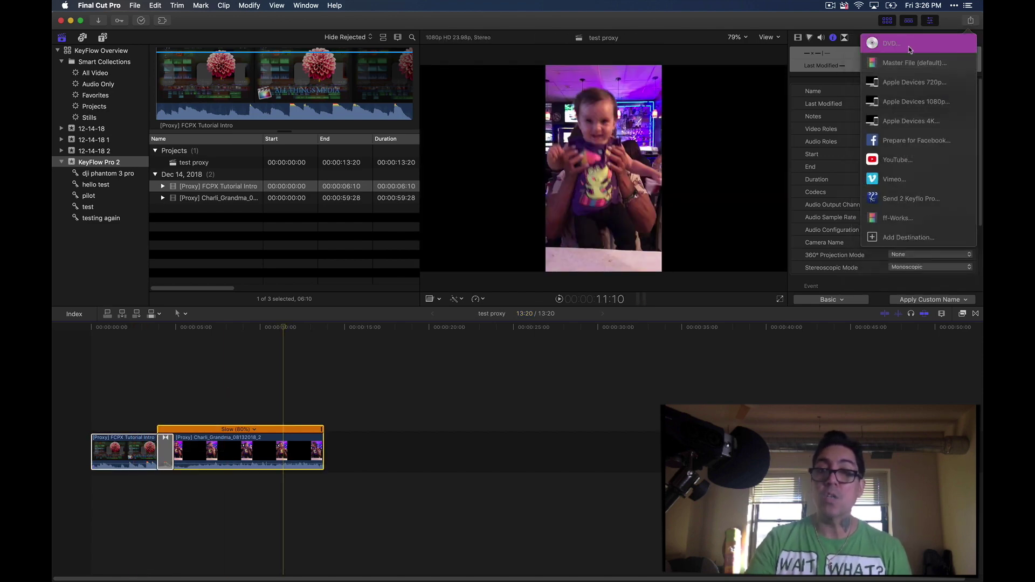
{"action": "left_click", "coordinate": [103, 37]}
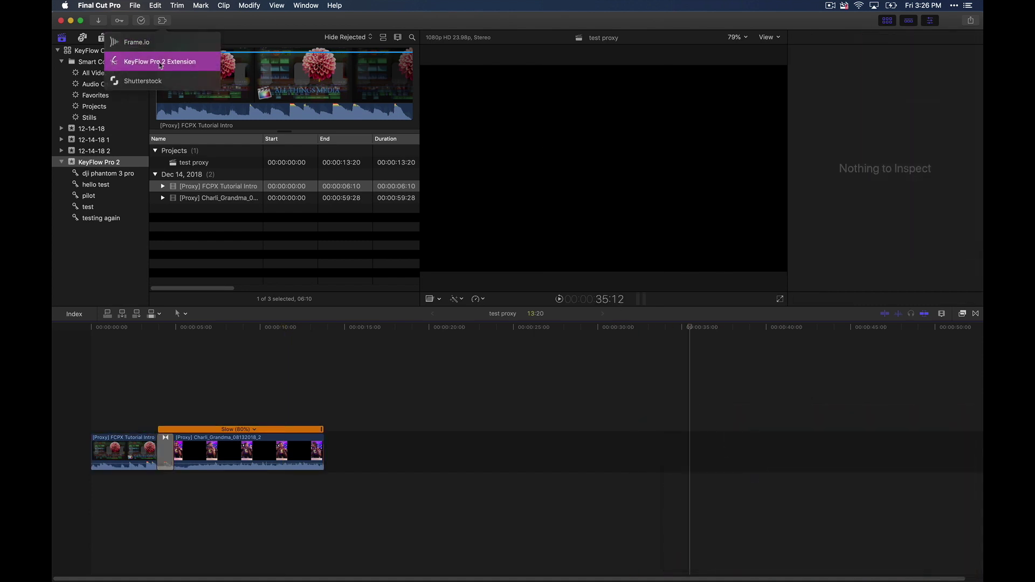
{"action": "left_click", "coordinate": [160, 62]}
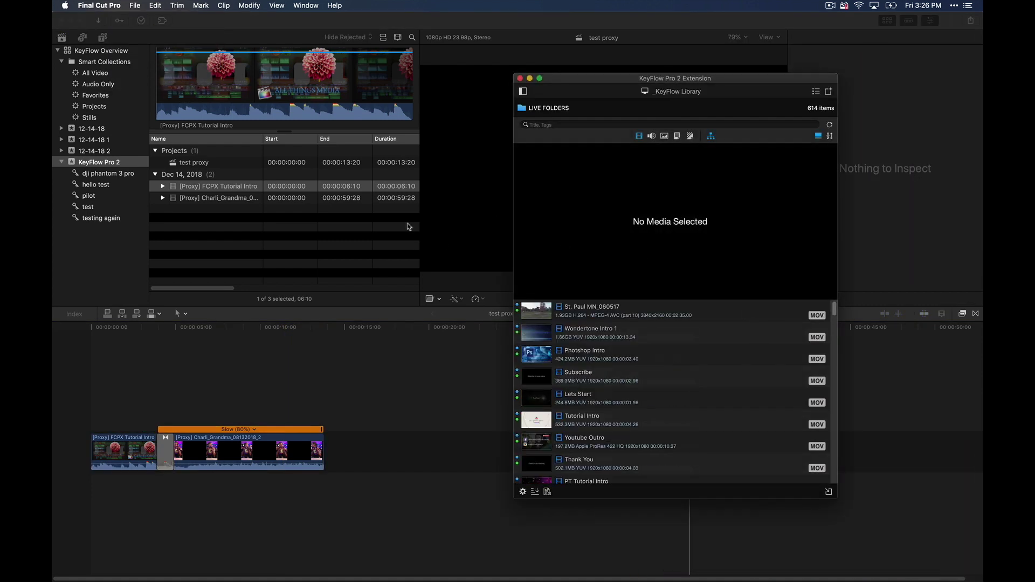
{"action": "left_click", "coordinate": [829, 492]}
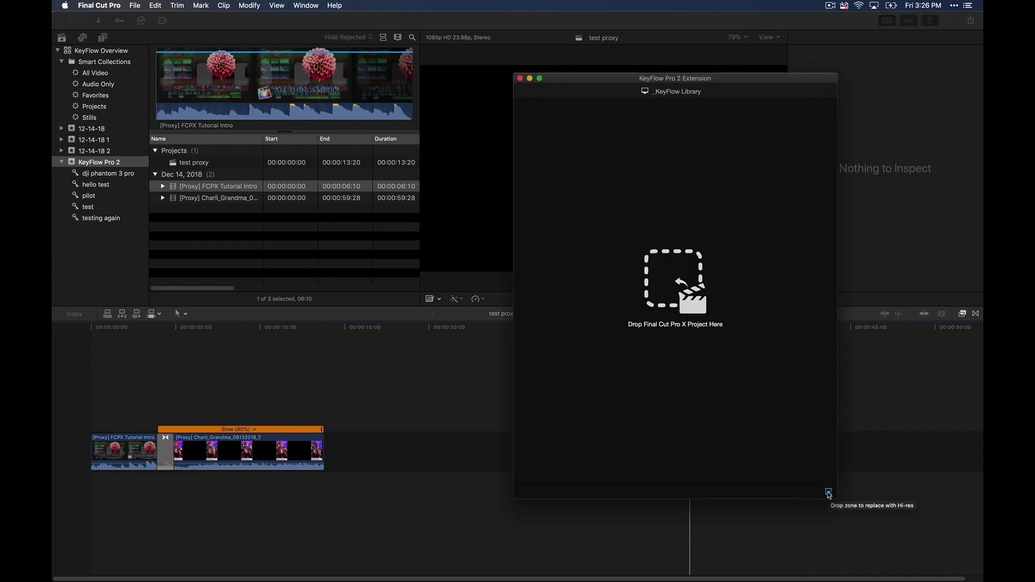
Step: Replace the test proxy project's media with hi-res clips through the extension, using event "hi res_KeyFlow Pro 2" and the KeyFlow Overview library
{"action": "left_click", "coordinate": [201, 165]}
{"action": "left_click_drag", "start_coordinate": [201, 165], "coordinate": [653, 297]}
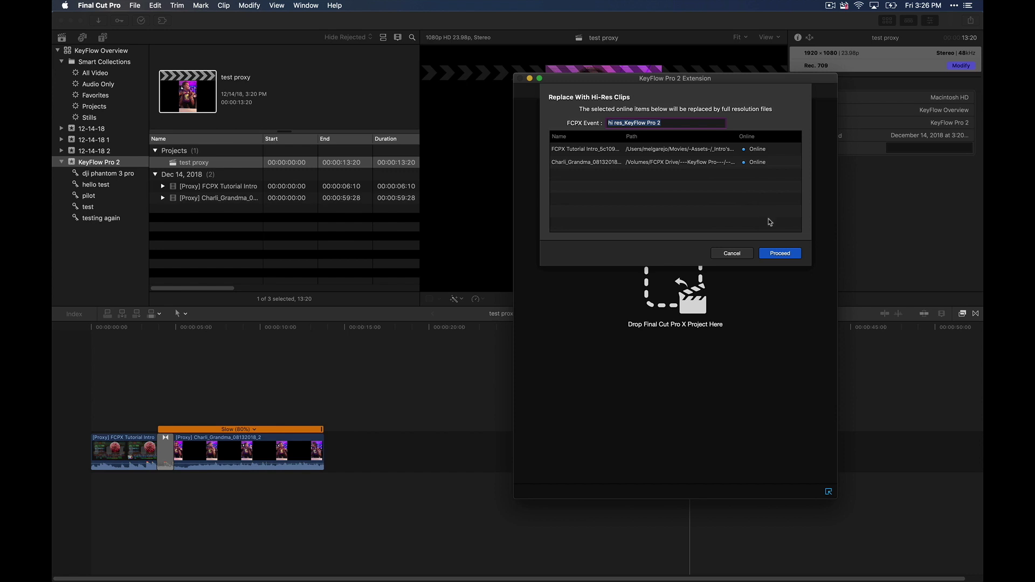
{"action": "left_click", "coordinate": [779, 254]}
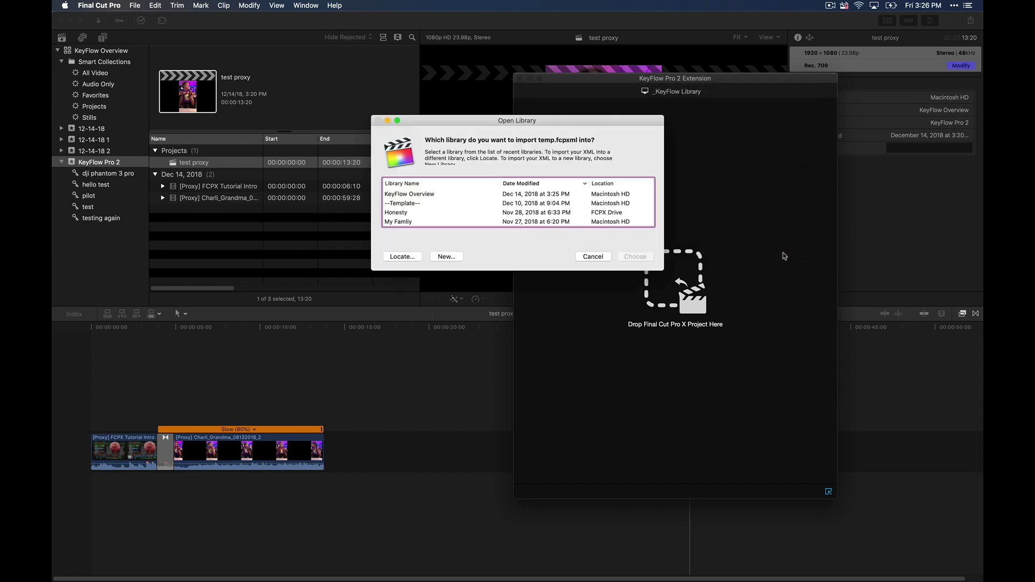
{"action": "left_click", "coordinate": [407, 195]}
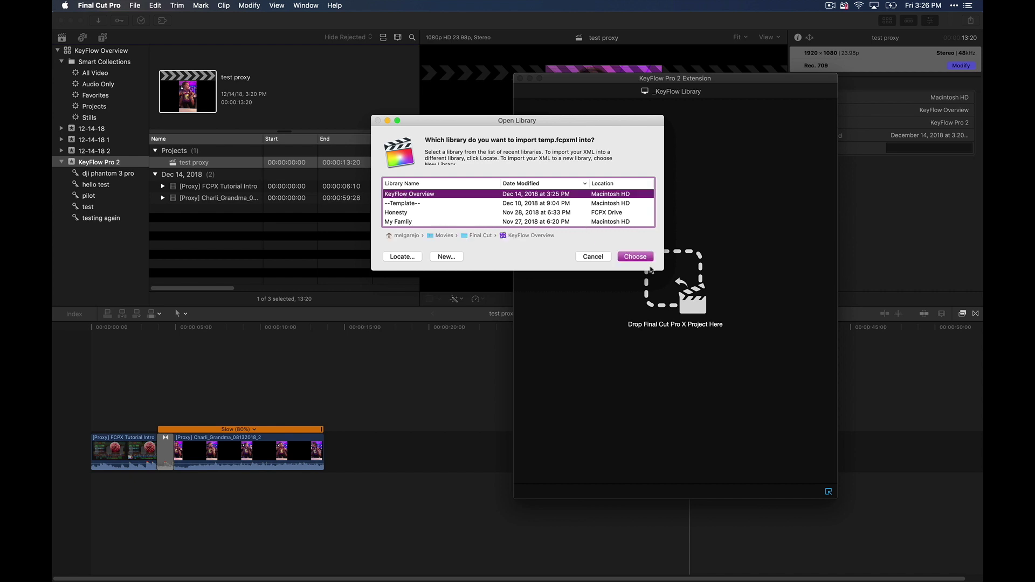
{"action": "left_click", "coordinate": [634, 257]}
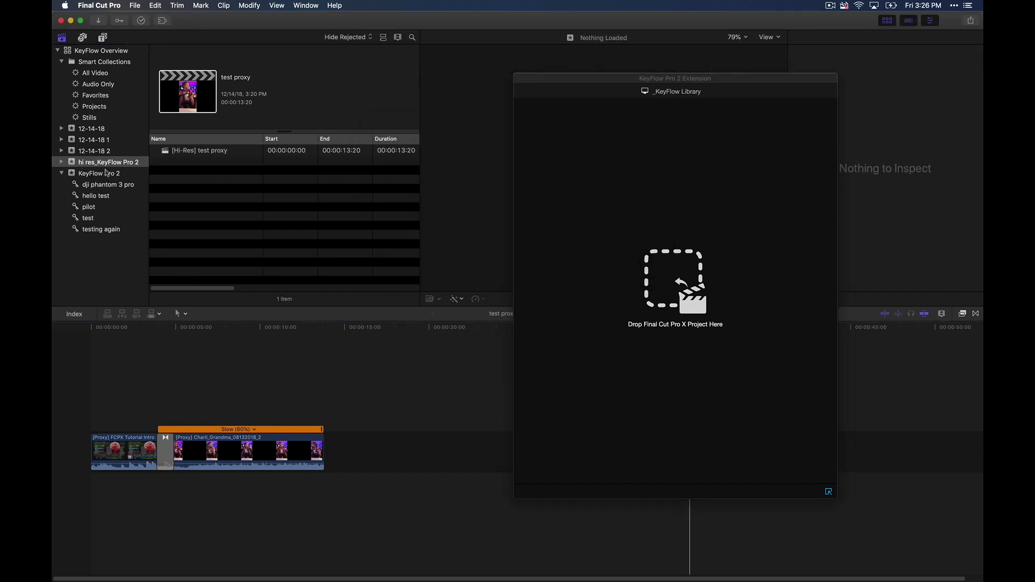
Step: Open the [Hi-Res] test proxy project, reveal its FCPX Tutorial Intro clip in the browser, and close the extension window
{"action": "left_click", "coordinate": [190, 152]}
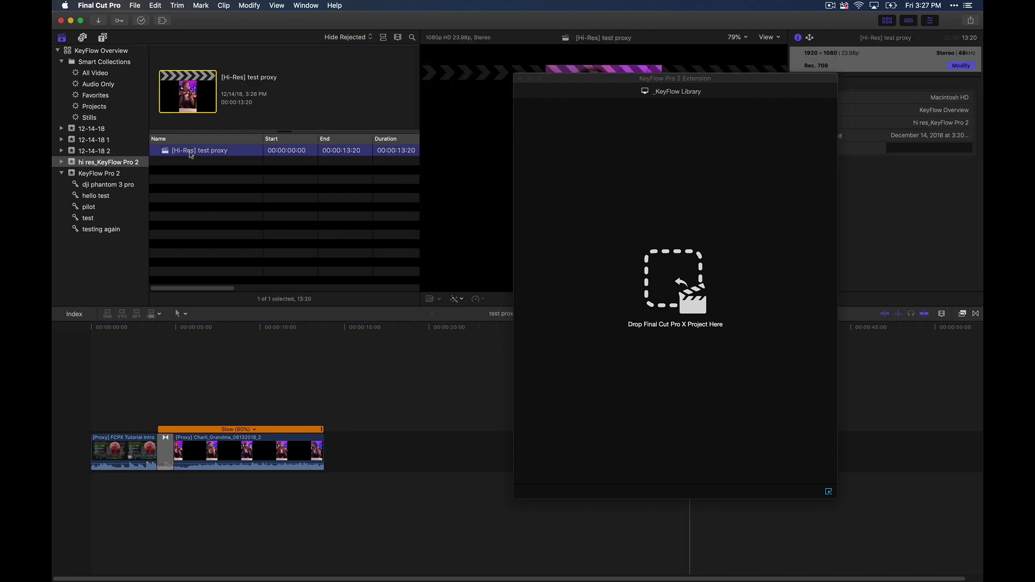
{"action": "double_click", "coordinate": [190, 153]}
{"action": "left_click", "coordinate": [172, 452]}
{"action": "key", "text": "shift+f"}
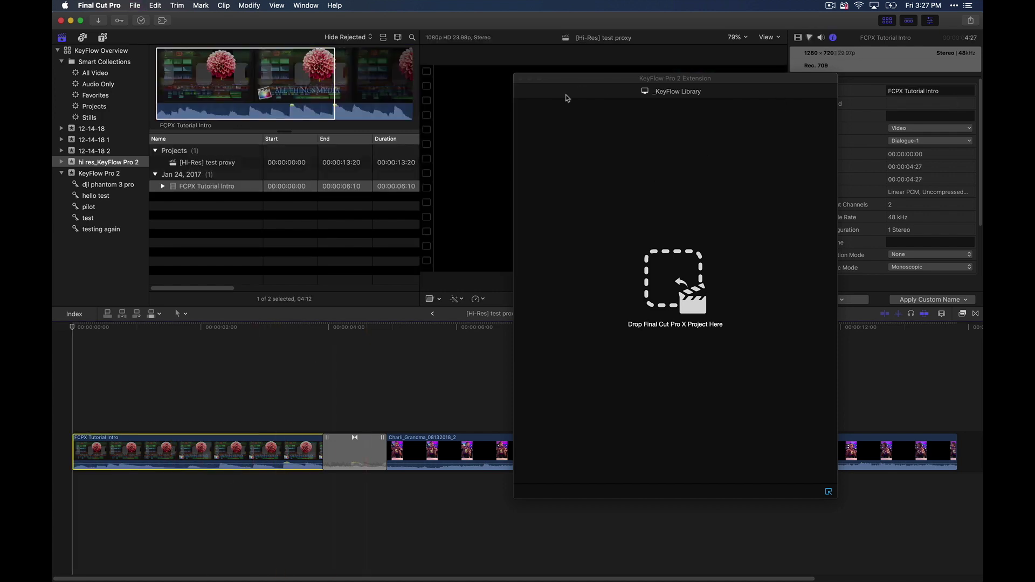
{"action": "left_click", "coordinate": [521, 82]}
{"action": "left_click", "coordinate": [519, 79]}
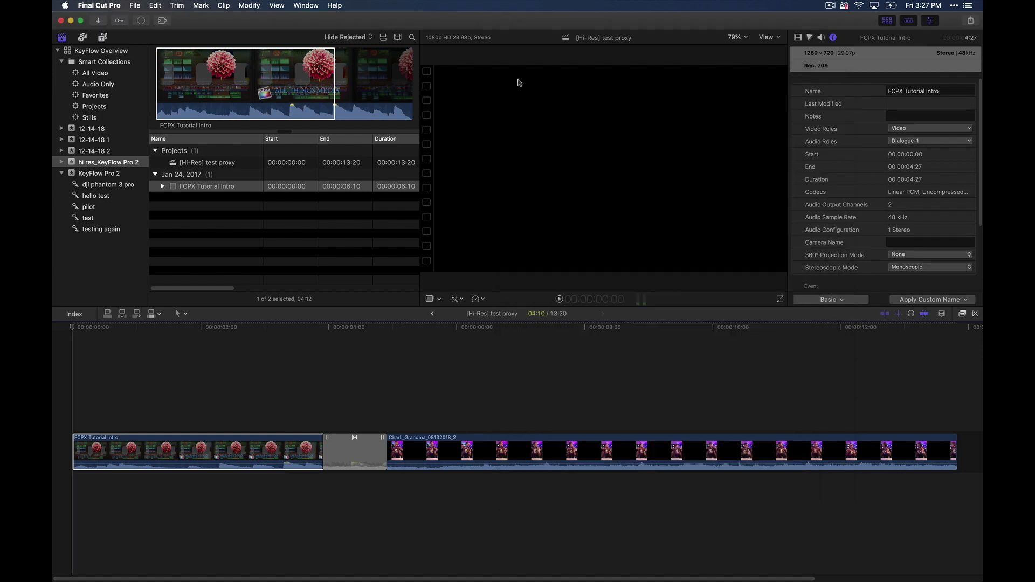
Step: Reveal the project's second clip in the browser and compare the resolution of both hi-res source clips
{"action": "left_click", "coordinate": [452, 462]}
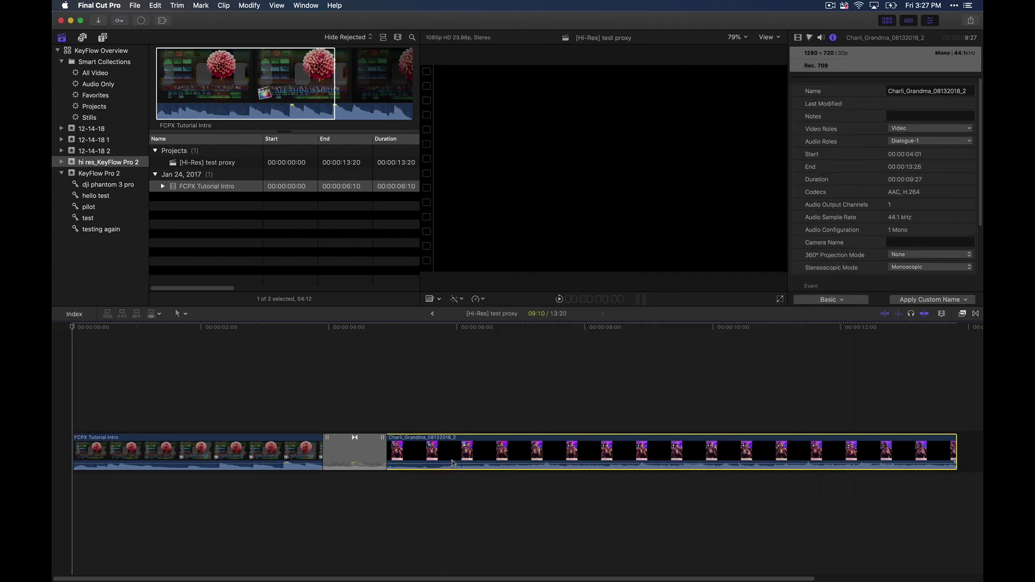
{"action": "key", "text": "shift+f"}
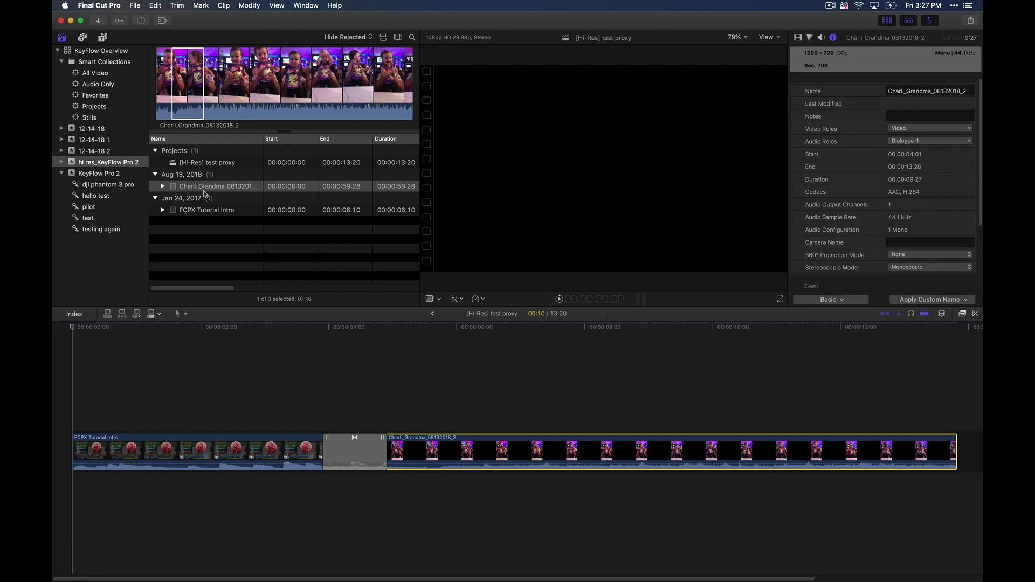
{"action": "left_click", "coordinate": [200, 211]}
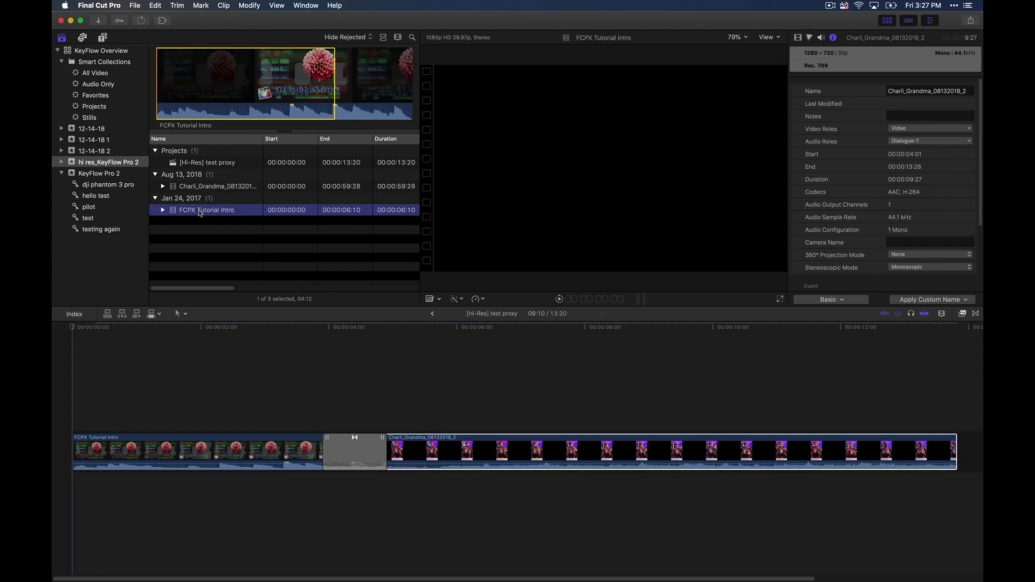
{"action": "left_click", "coordinate": [211, 187]}
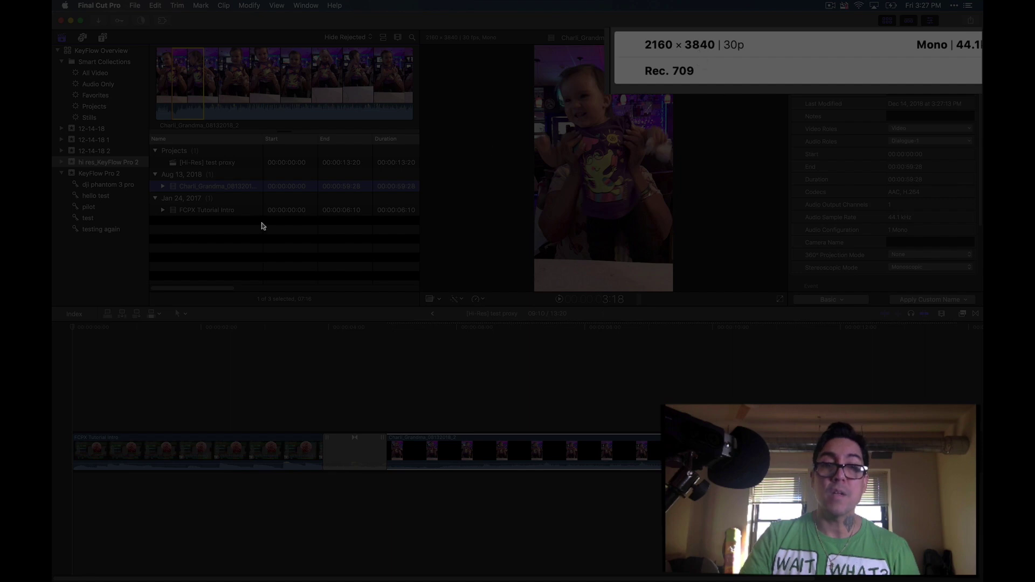
{"action": "left_click", "coordinate": [224, 211]}
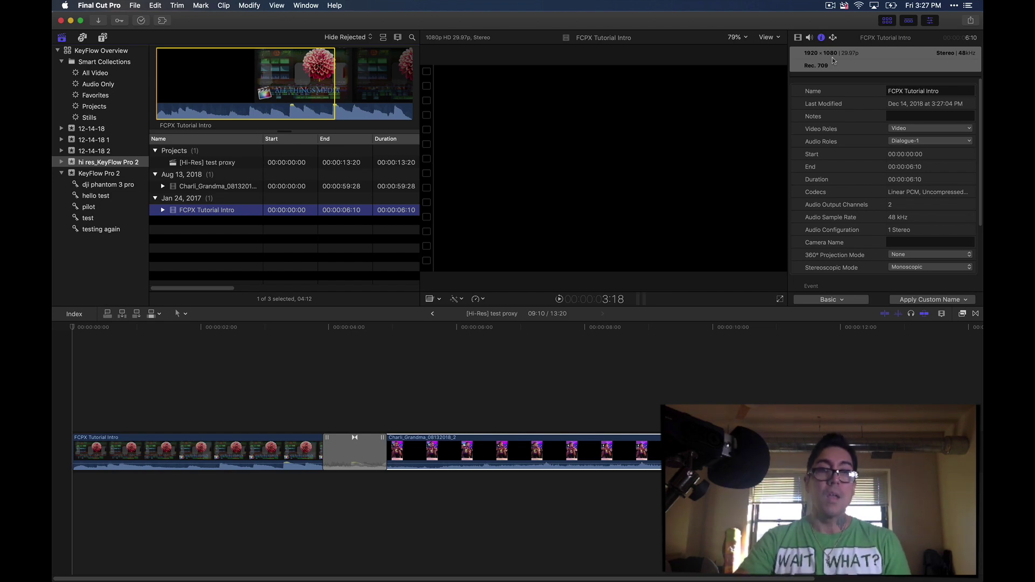
Step: Switch to Finder and force eject the FCPX Drive
{"action": "key", "text": "super+Tab"}
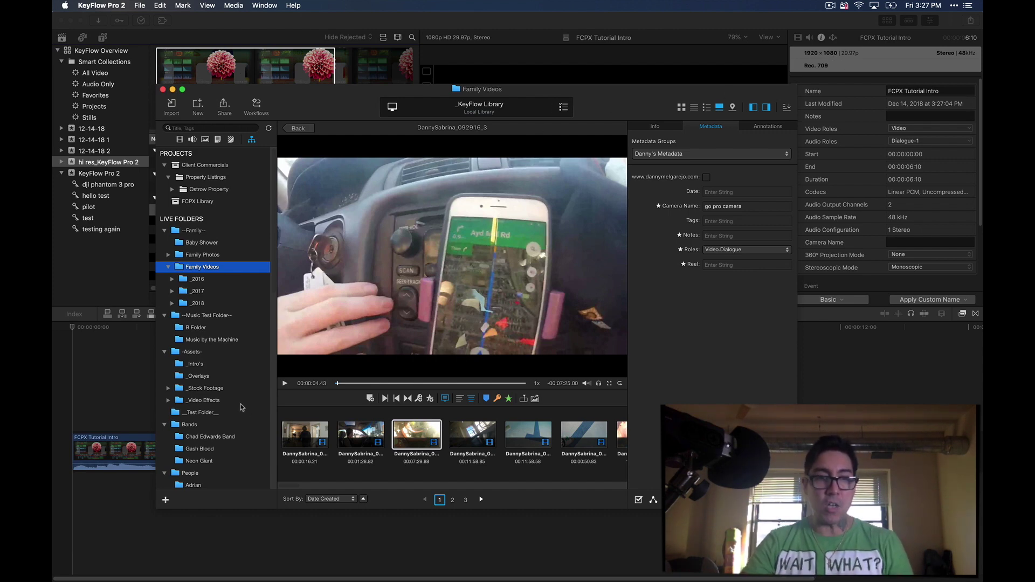
{"action": "key", "text": "super+Tab"}
{"action": "key", "text": "super+Tab"}
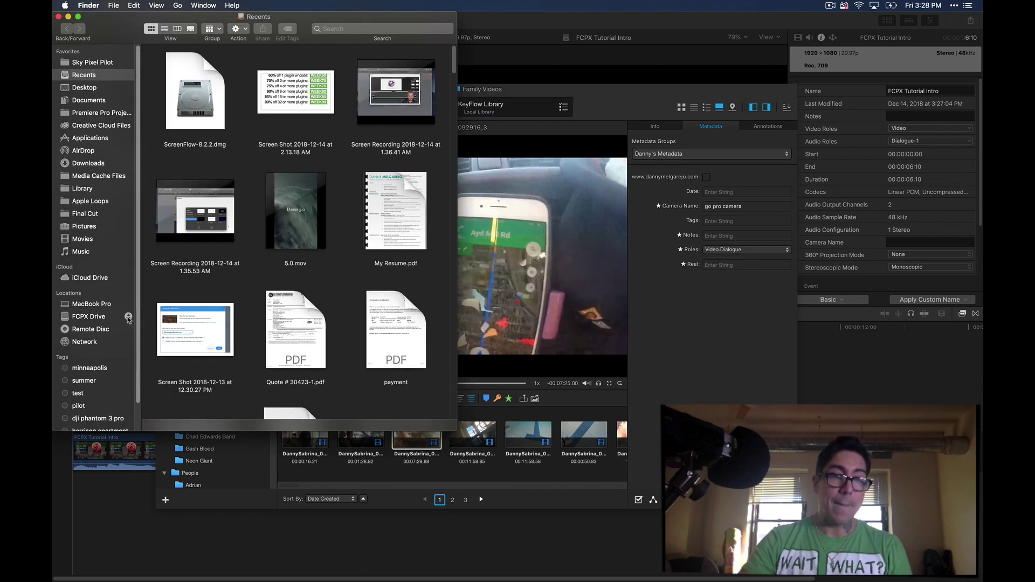
{"action": "left_click", "coordinate": [128, 317]}
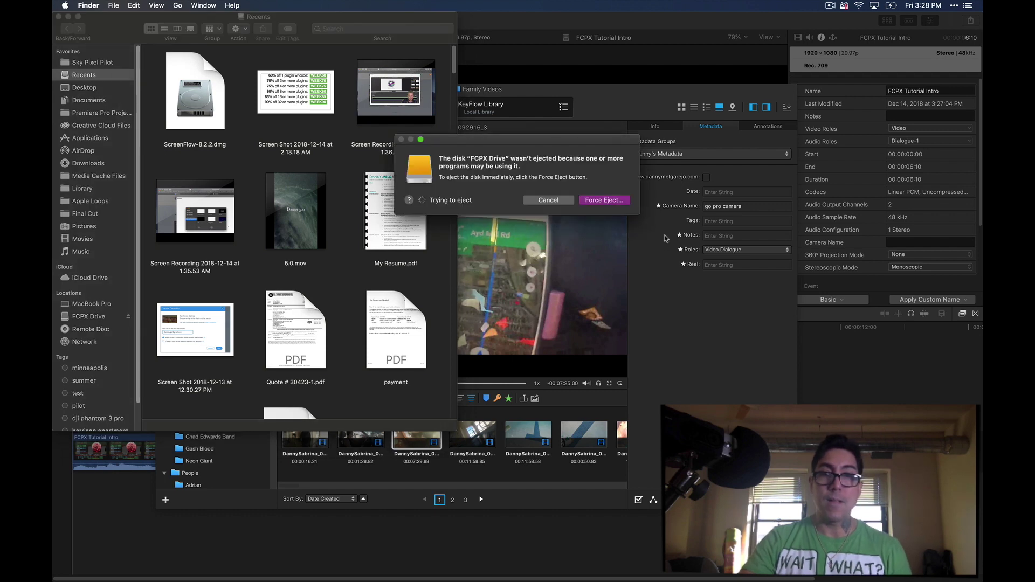
{"action": "left_click", "coordinate": [618, 201]}
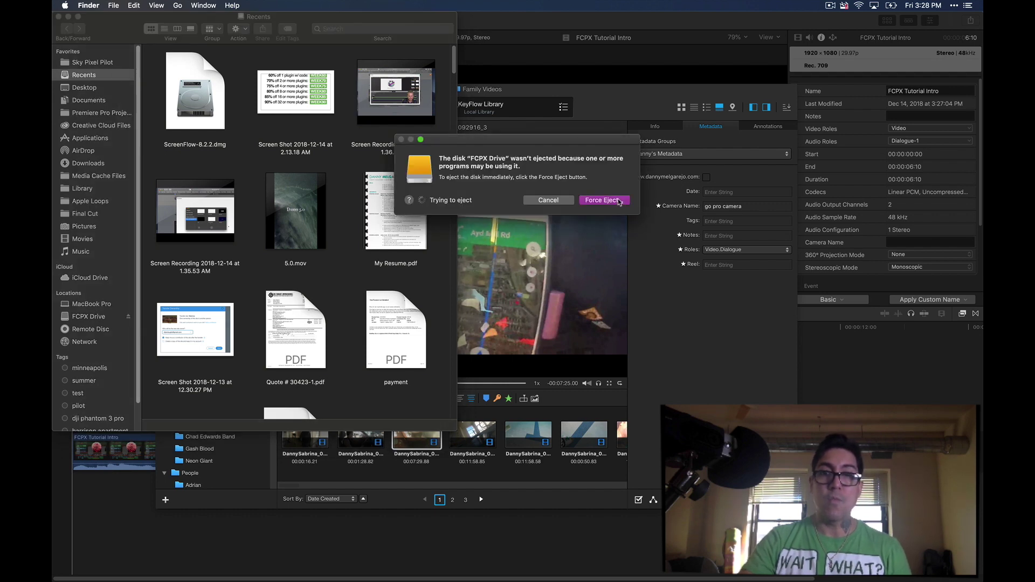
{"action": "left_click", "coordinate": [590, 195]}
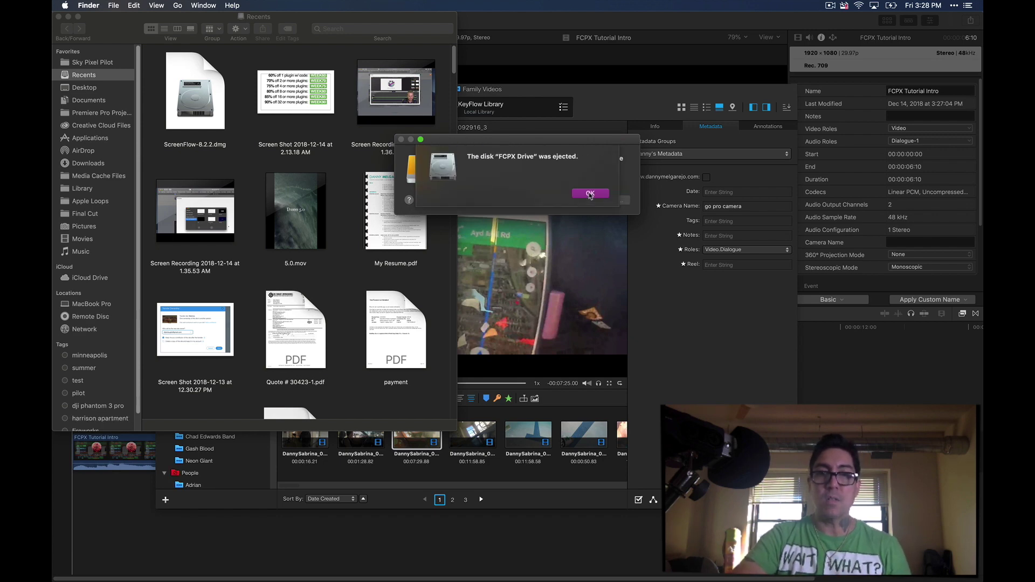
{"action": "left_click", "coordinate": [590, 194]}
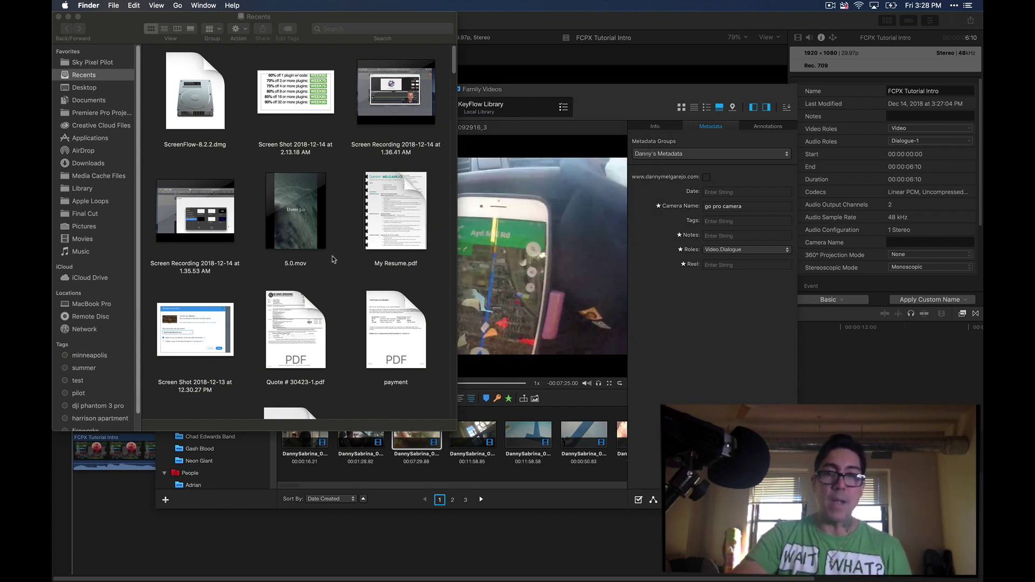
Step: Switch to KeyFlow Pro 2, filter the Family Videos live folder to video, and examine the offline clips' info and previews
{"action": "left_click", "coordinate": [624, 116]}
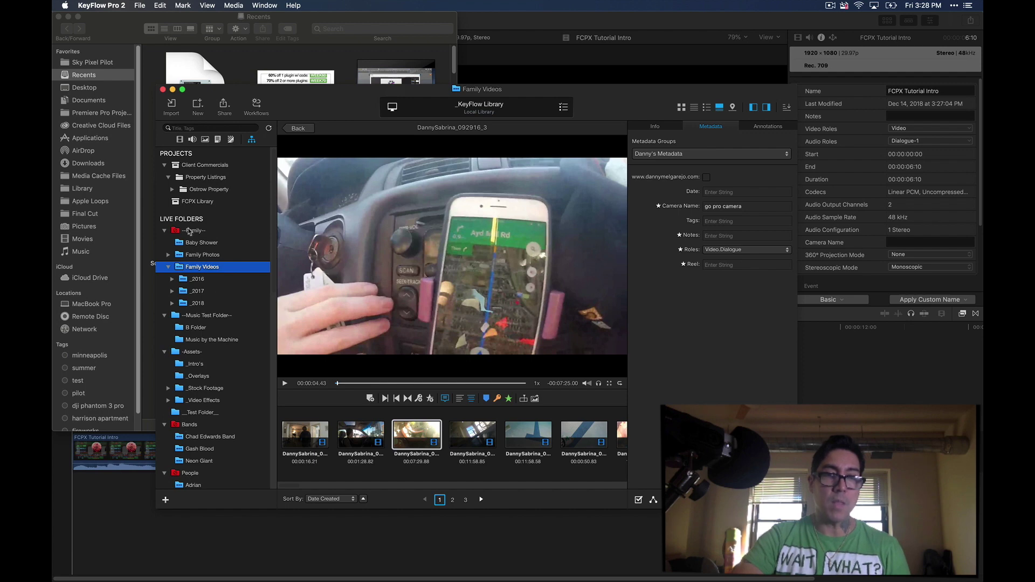
{"action": "left_click", "coordinate": [189, 230]}
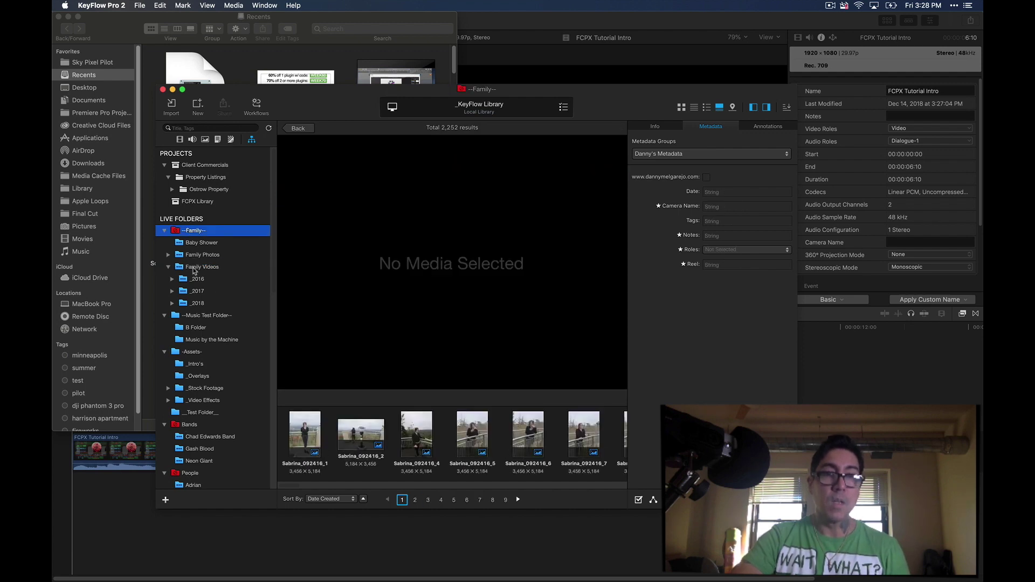
{"action": "left_click", "coordinate": [184, 141]}
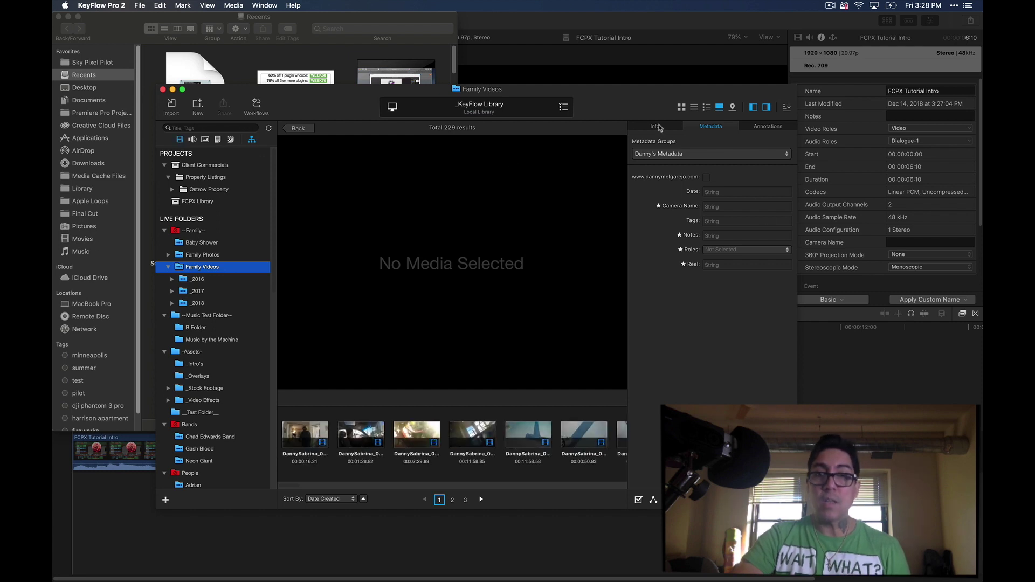
{"action": "left_click", "coordinate": [657, 127]}
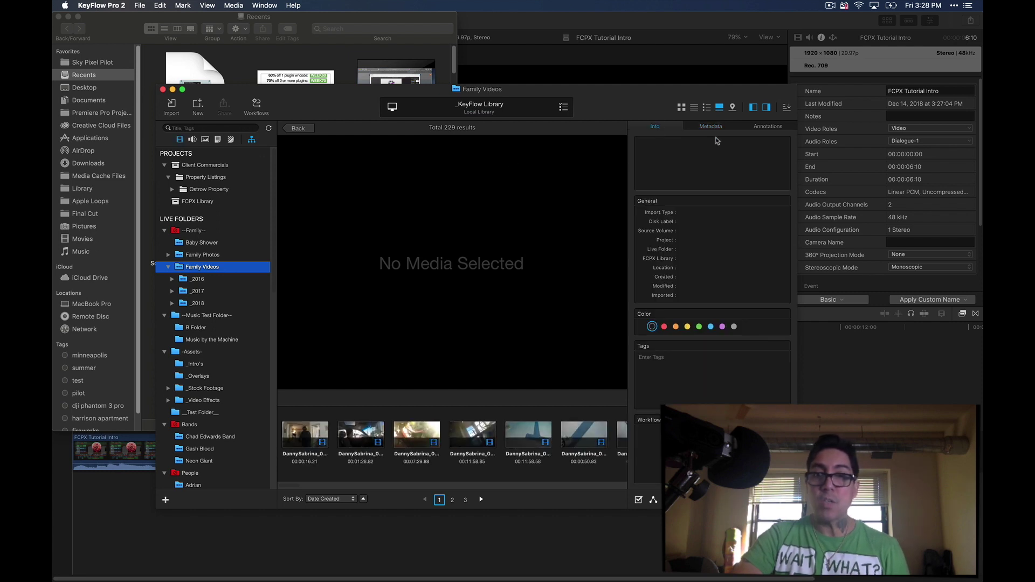
{"action": "left_click", "coordinate": [548, 436]}
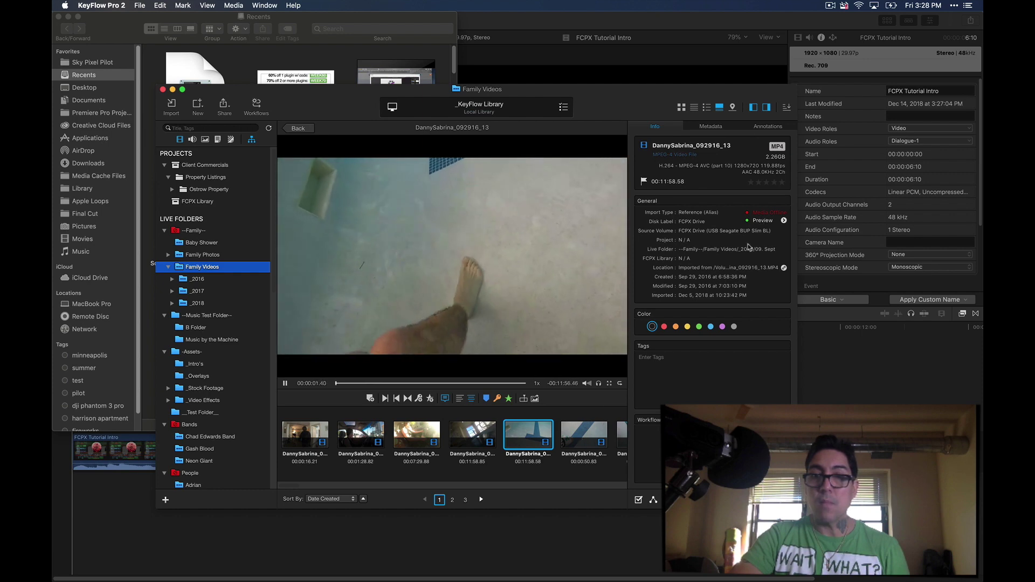
{"action": "left_click", "coordinate": [593, 427]}
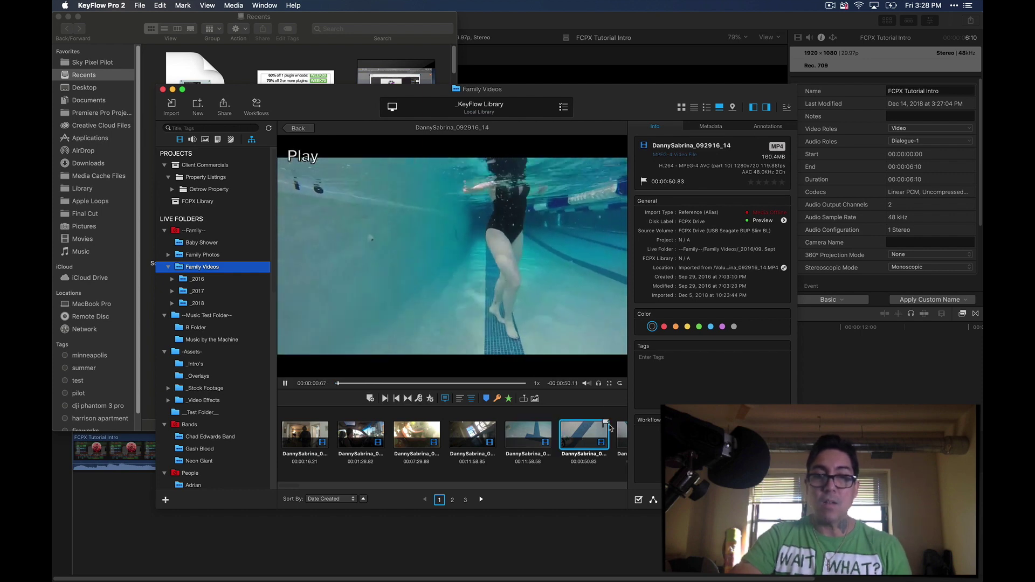
{"action": "key", "text": "Right"}
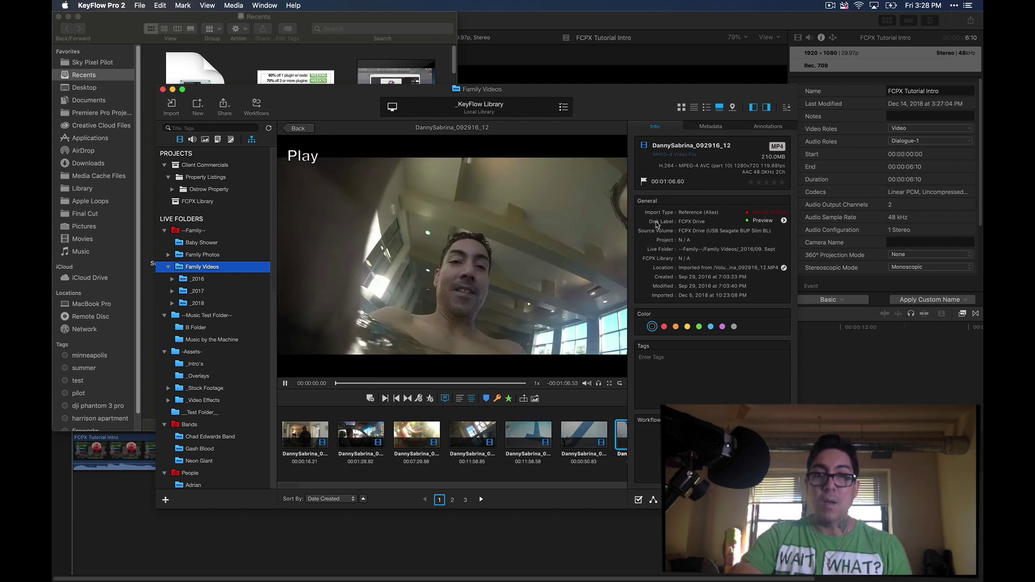
Step: Show the Family Videos as a thumbnail grid and browse through the offline clips
{"action": "left_click", "coordinate": [682, 107]}
{"action": "scroll", "coordinate": [517, 263], "scroll_direction": "down", "scroll_amount": 10}
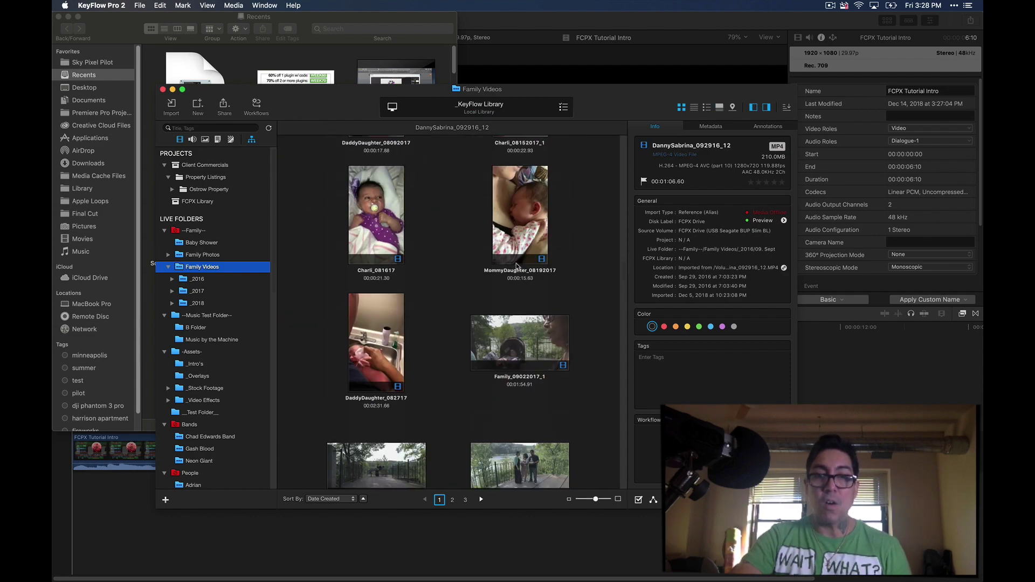
{"action": "scroll", "coordinate": [516, 263], "scroll_direction": "down", "scroll_amount": 5}
{"action": "scroll", "coordinate": [516, 264], "scroll_direction": "down", "scroll_amount": 5}
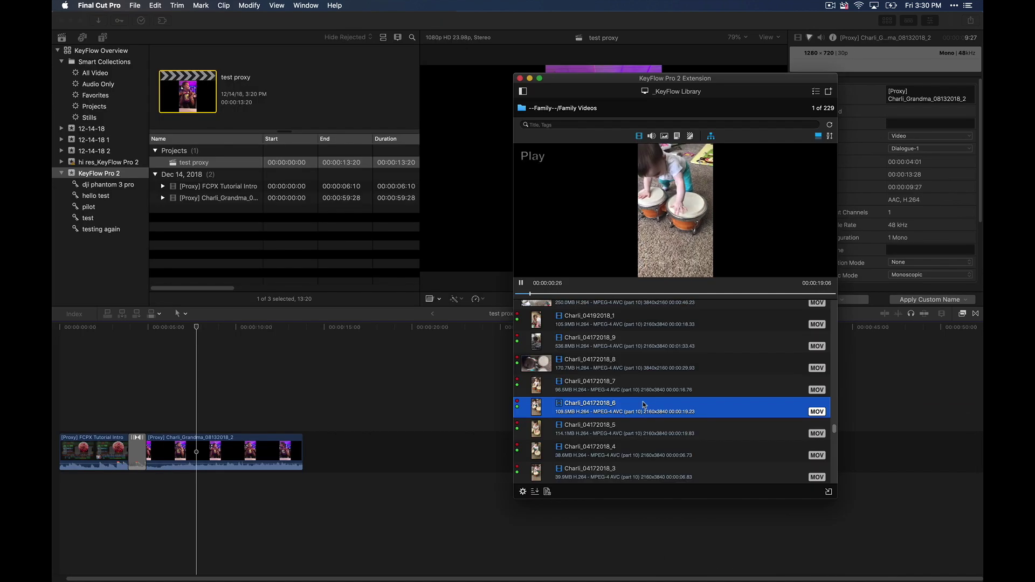
Step: Pause the selected drum-playing clip's preview and send its proxy video to the KeyFlow Overview library in Final Cut Pro
{"action": "left_click", "coordinate": [521, 283]}
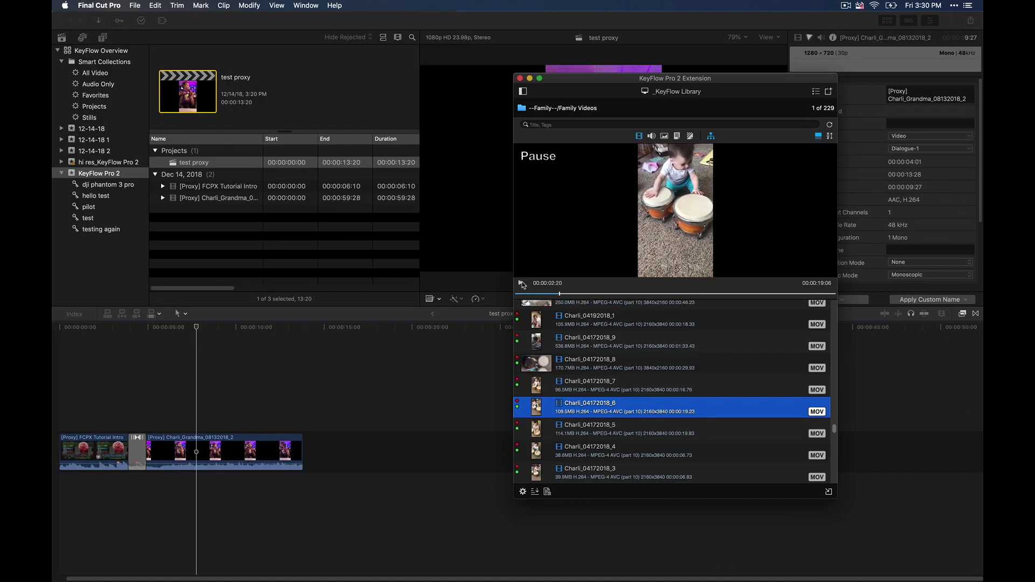
{"action": "right_click", "coordinate": [584, 412]}
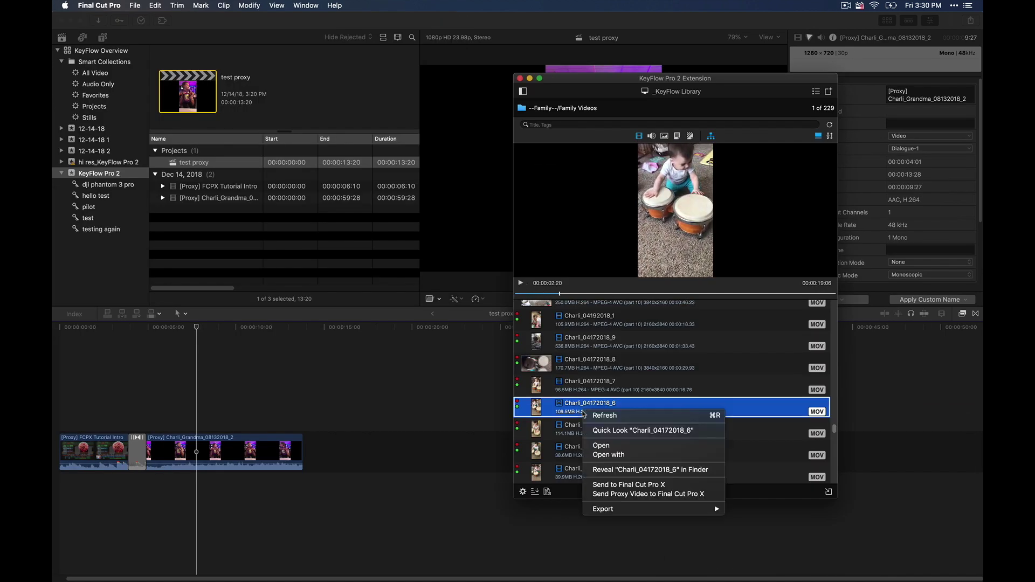
{"action": "left_click", "coordinate": [632, 494]}
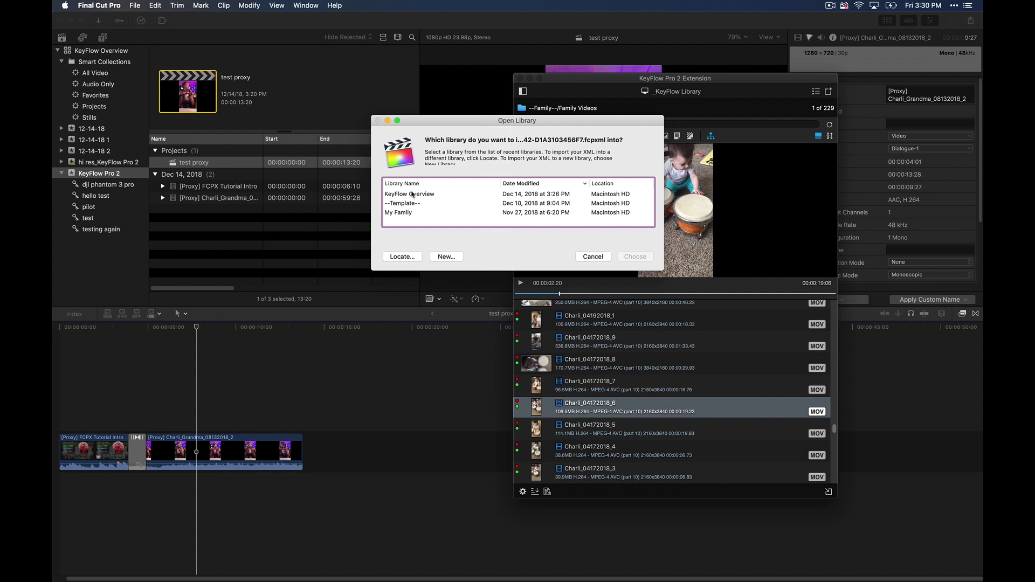
{"action": "double_click", "coordinate": [413, 194]}
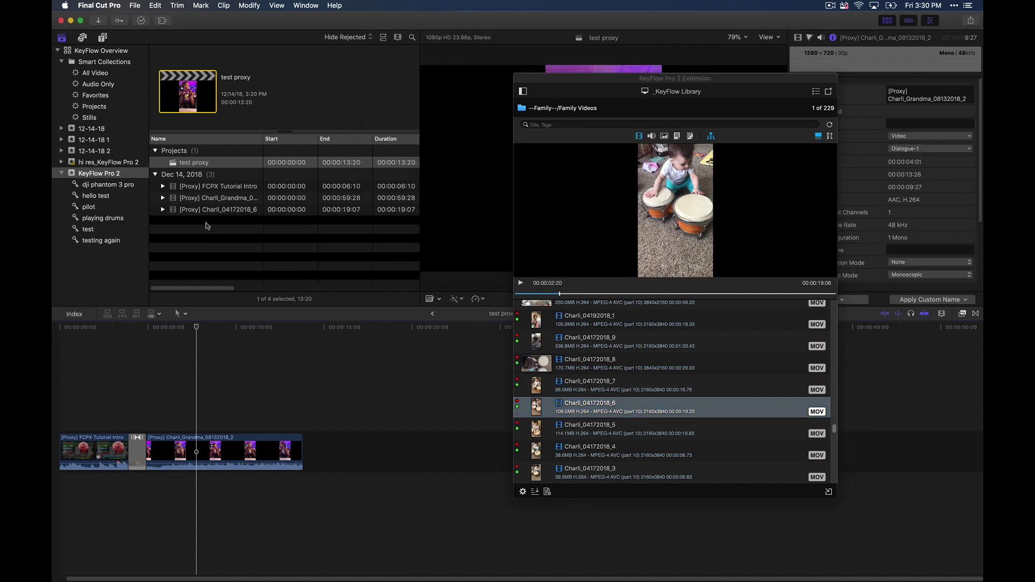
Step: Append the imported drum-playing proxy to the end of the test proxy timeline, close the extension, and play the edit point
{"action": "left_click", "coordinate": [204, 215]}
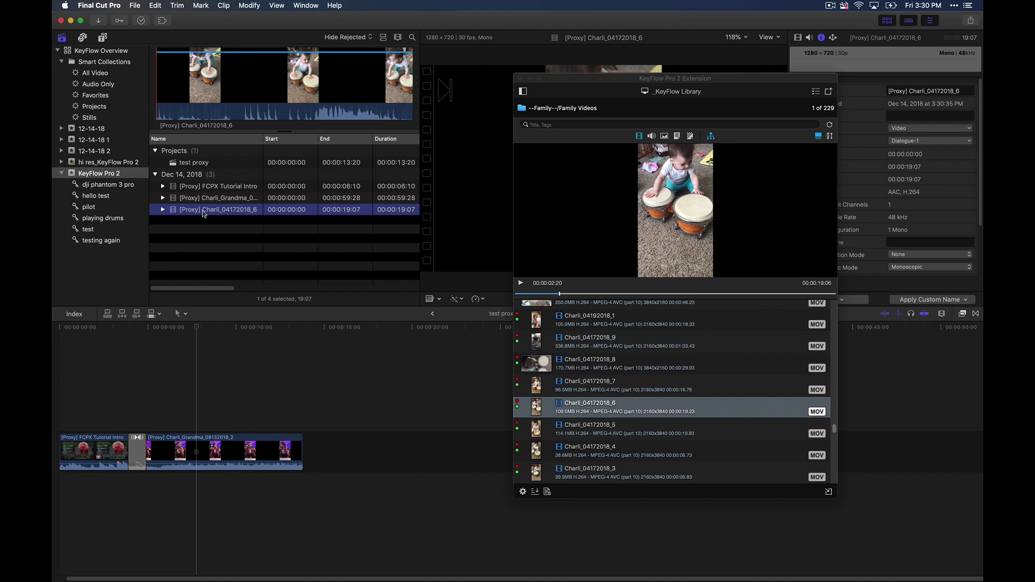
{"action": "key", "text": "e"}
{"action": "left_click", "coordinate": [261, 372]}
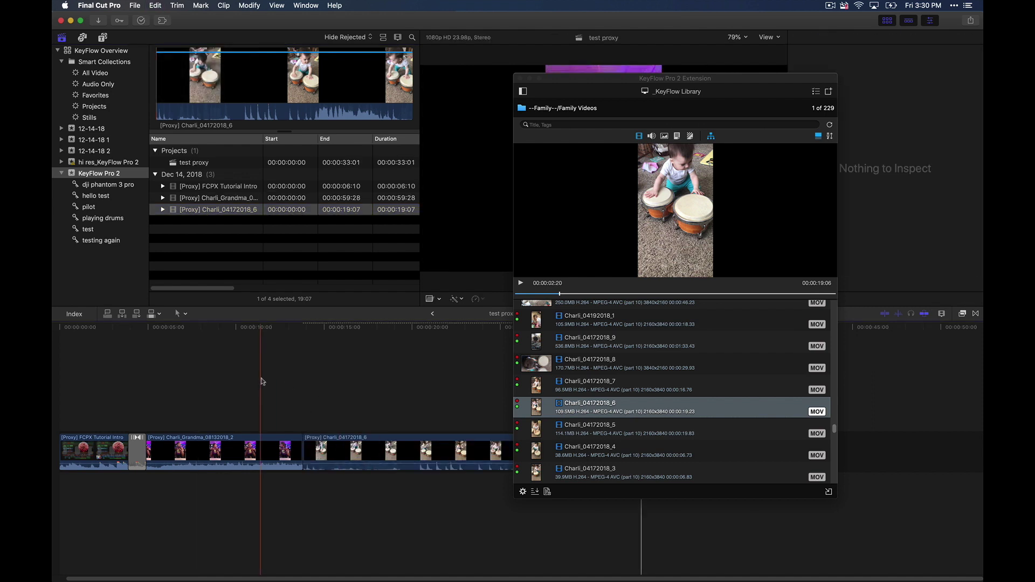
{"action": "left_click", "coordinate": [520, 78]}
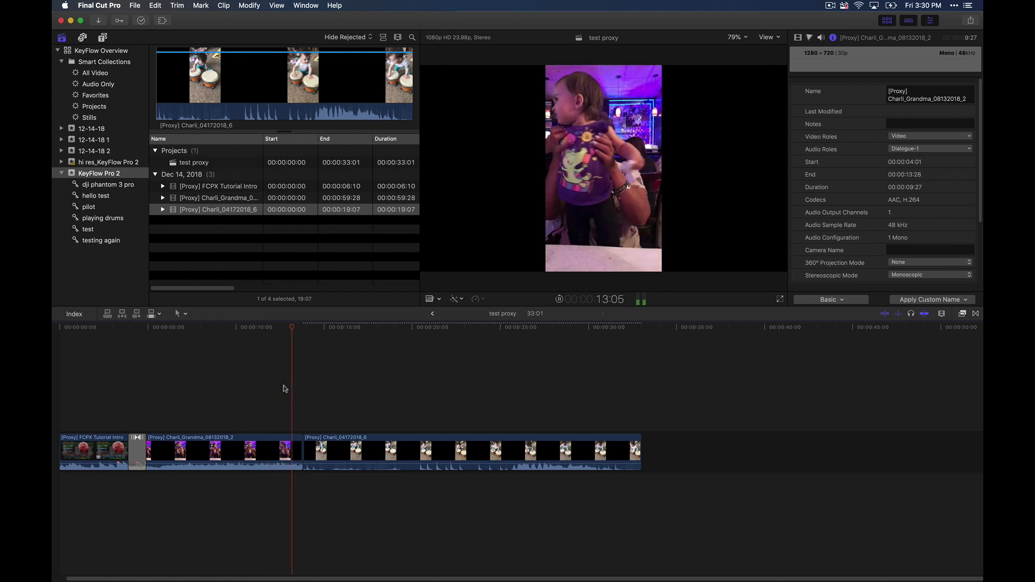
{"action": "key", "text": "space"}
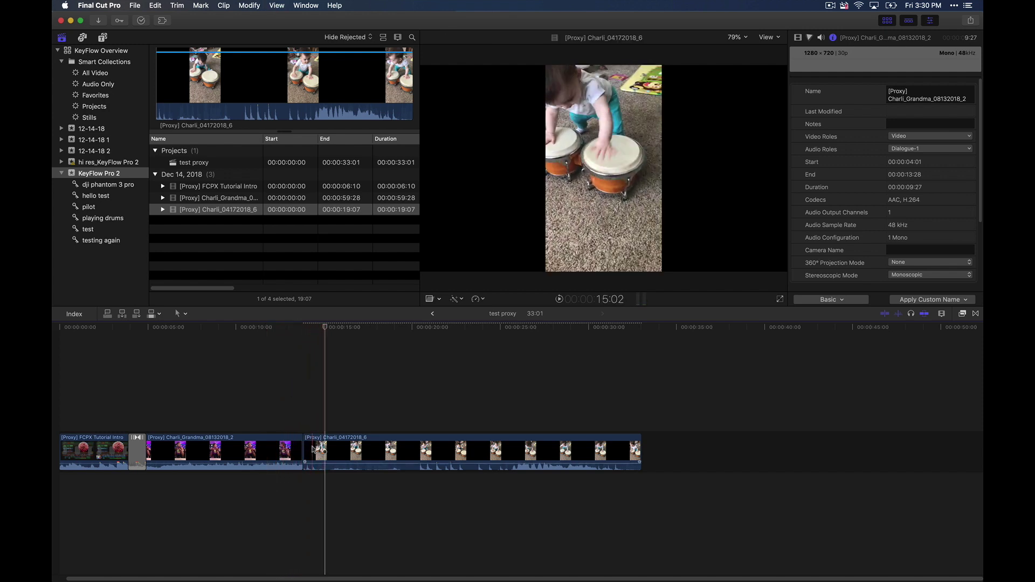
Step: Trim about 9 seconds off the start of the drum-playing proxy clip in the test proxy timeline and play the edit
{"action": "left_click_drag", "start_coordinate": [304, 453], "coordinate": [461, 471]}
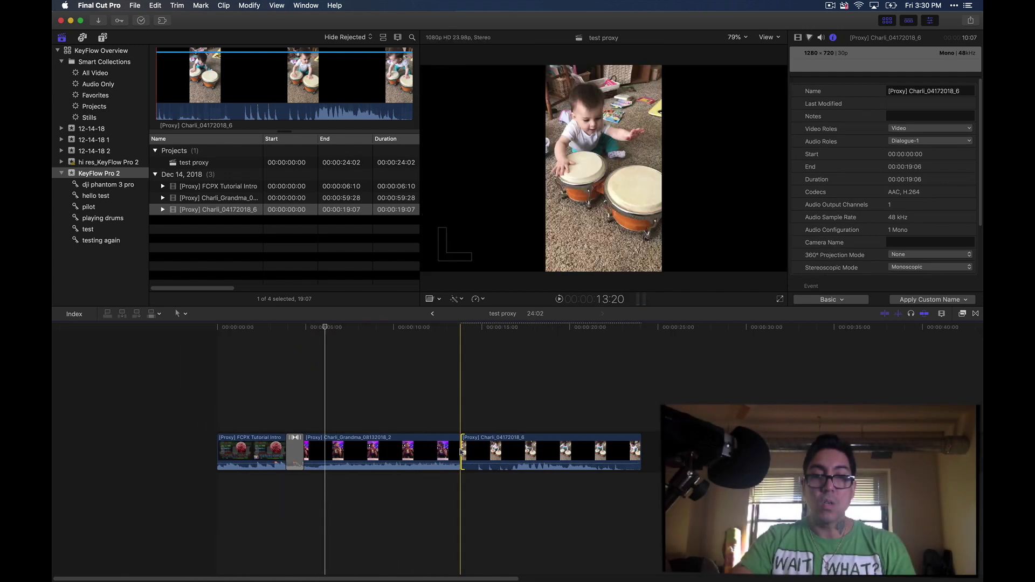
{"action": "left_click", "coordinate": [452, 426]}
{"action": "key", "text": "space"}
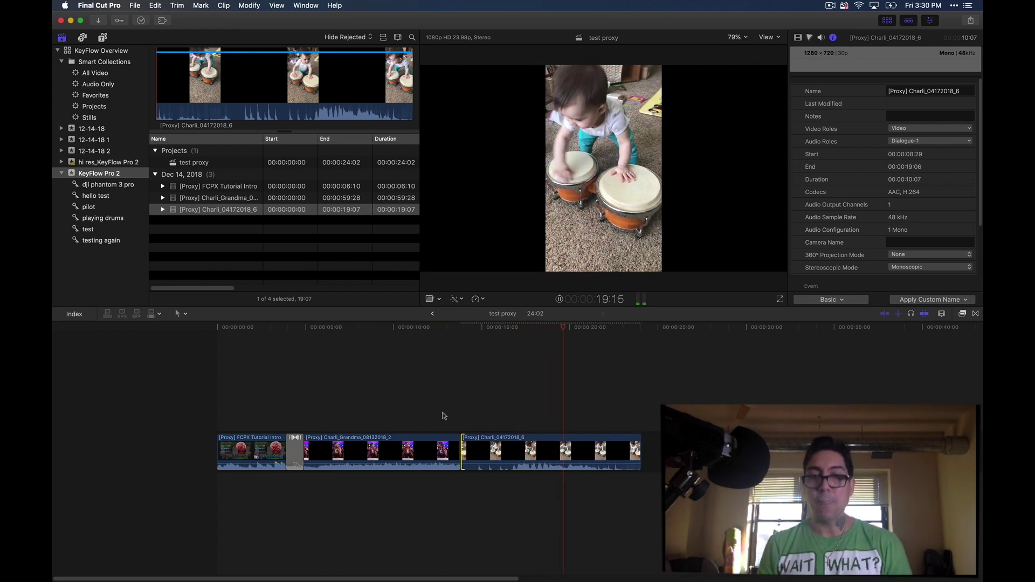
{"action": "key", "text": "space"}
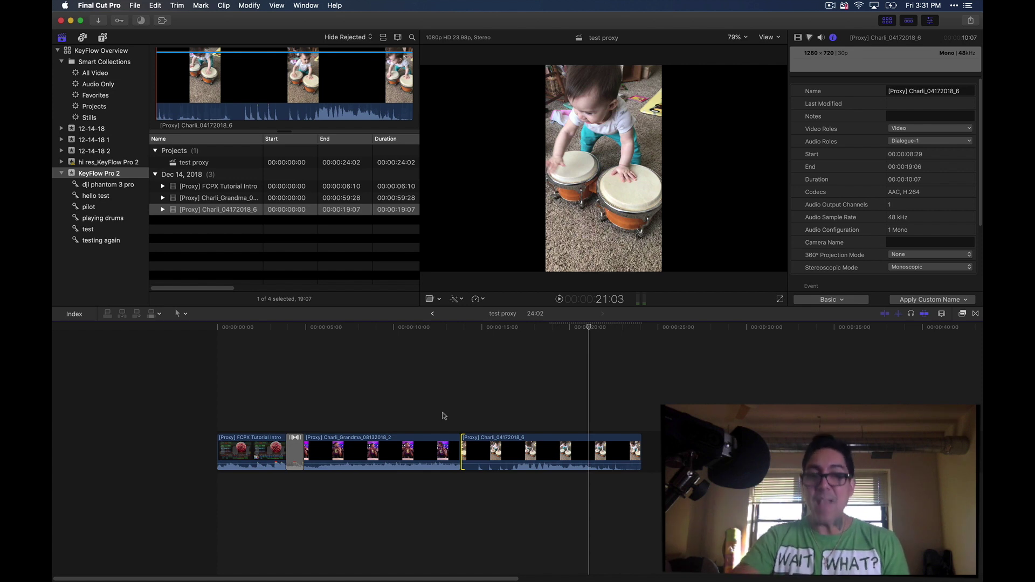
Step: Connect FCPX Tutorial Intro and two copies of Nebula_13 from the KeyFlow Pro 2 extension above the primary storyline
{"action": "key", "text": "super+Tab"}
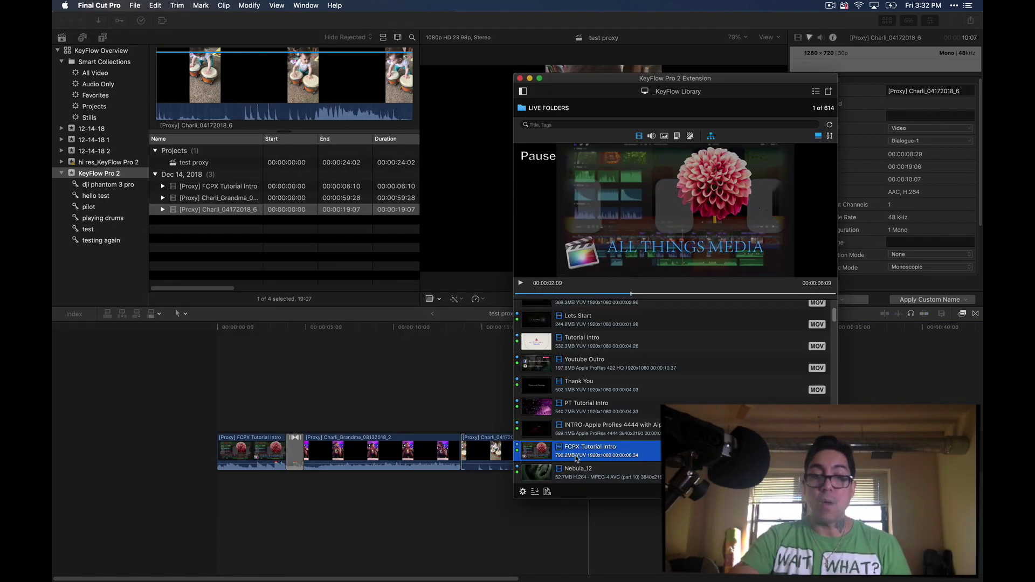
{"action": "left_click_drag", "start_coordinate": [576, 458], "coordinate": [274, 385]}
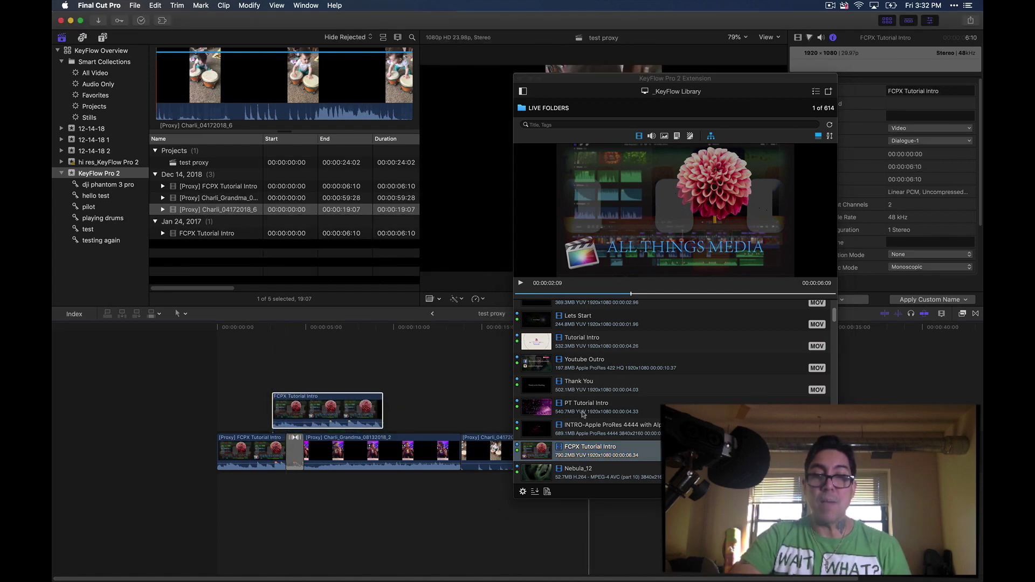
{"action": "scroll", "coordinate": [583, 414], "scroll_direction": "down", "scroll_amount": 5}
{"action": "left_click_drag", "start_coordinate": [591, 363], "coordinate": [348, 369]}
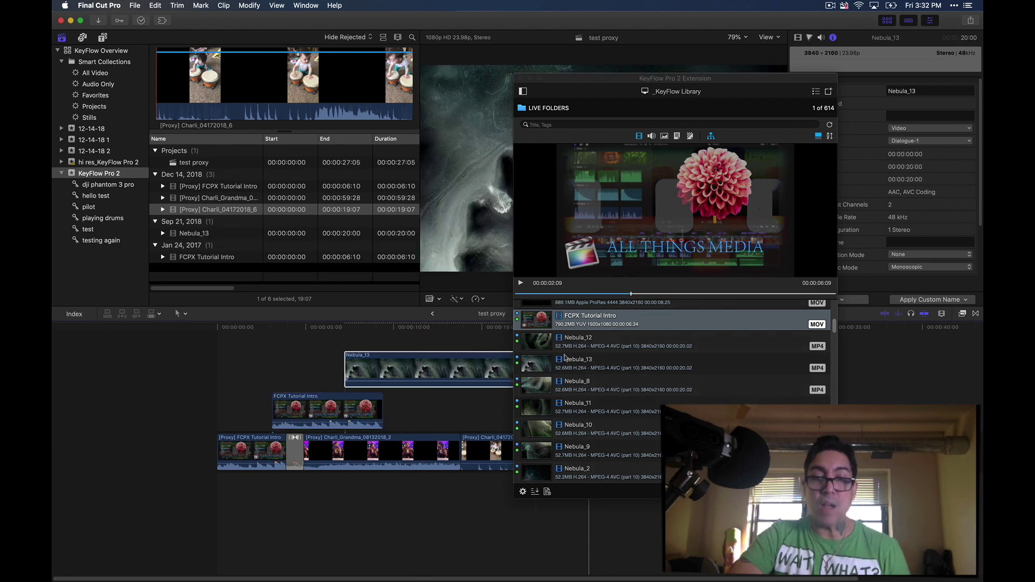
{"action": "left_click_drag", "start_coordinate": [284, 341], "coordinate": [286, 342]}
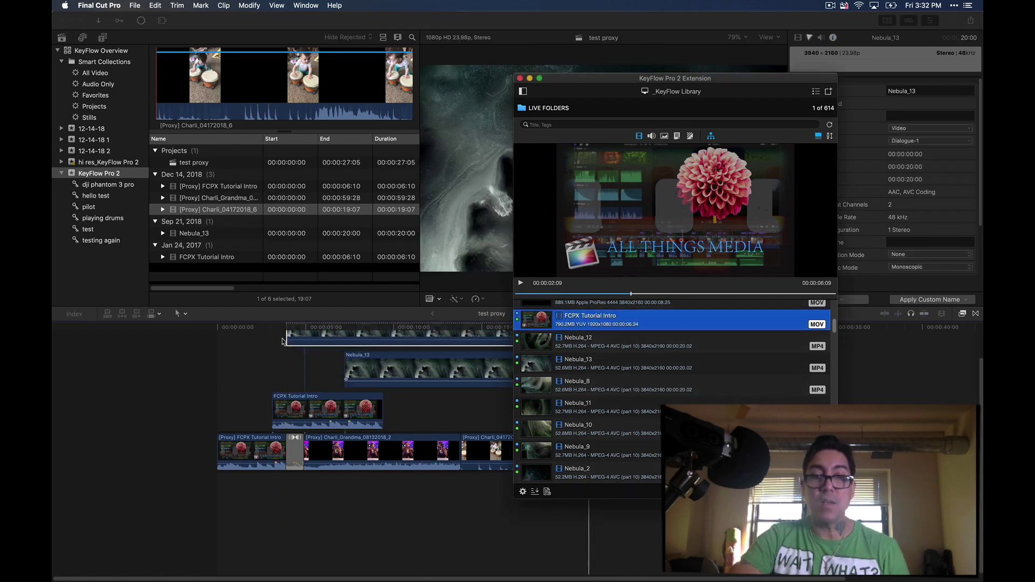
Step: Preview Nebula_11 in the extension and connect the Photshop Intro clip in the timeline just ahead of the lower Nebula_13 clip
{"action": "left_click", "coordinate": [600, 411]}
{"action": "key", "text": "space"}
{"action": "scroll", "coordinate": [600, 412], "scroll_direction": "up", "scroll_amount": 10}
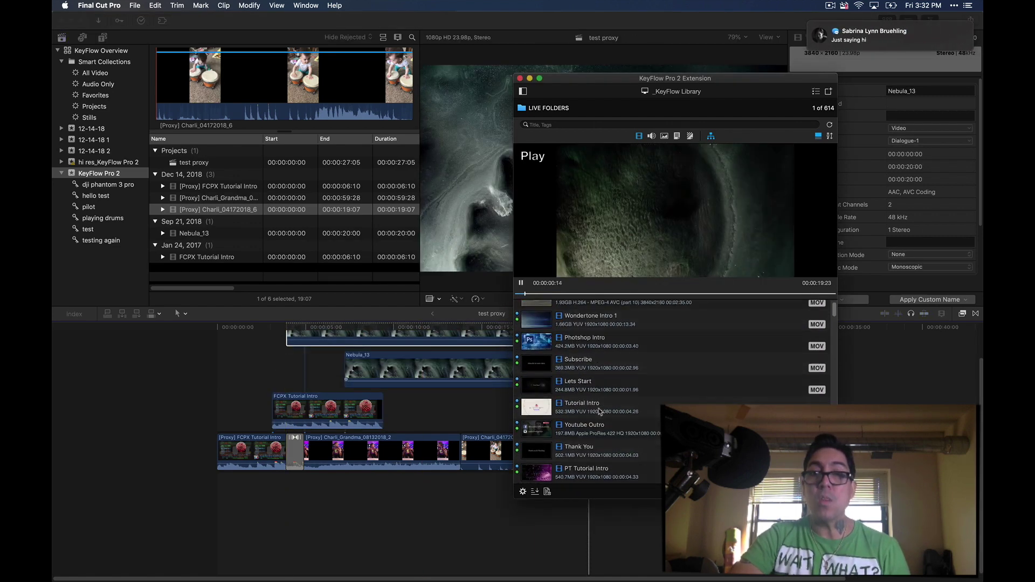
{"action": "left_click_drag", "start_coordinate": [597, 350], "coordinate": [282, 365]}
{"action": "left_click", "coordinate": [282, 366]}
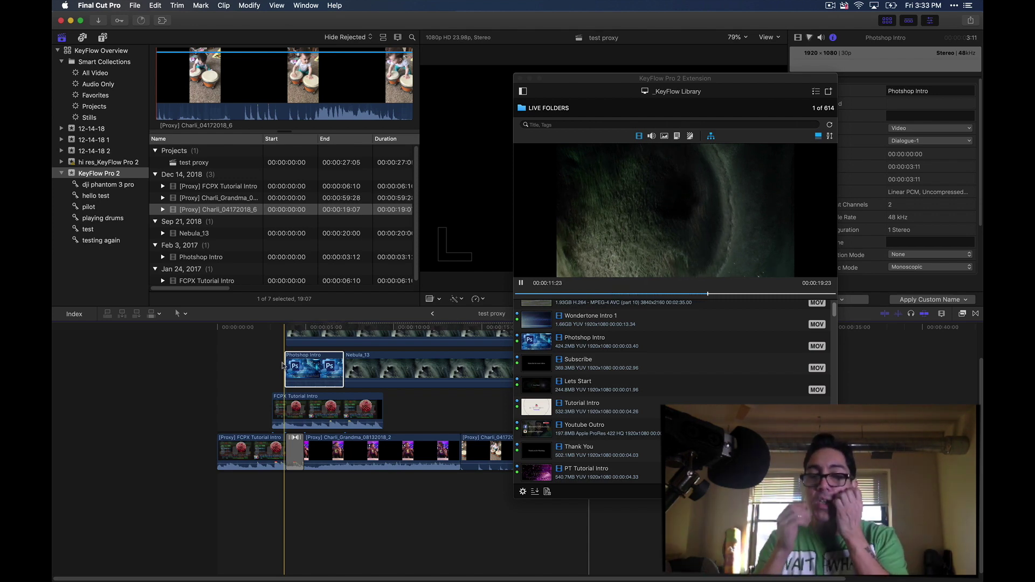
{"action": "left_click", "coordinate": [283, 365]}
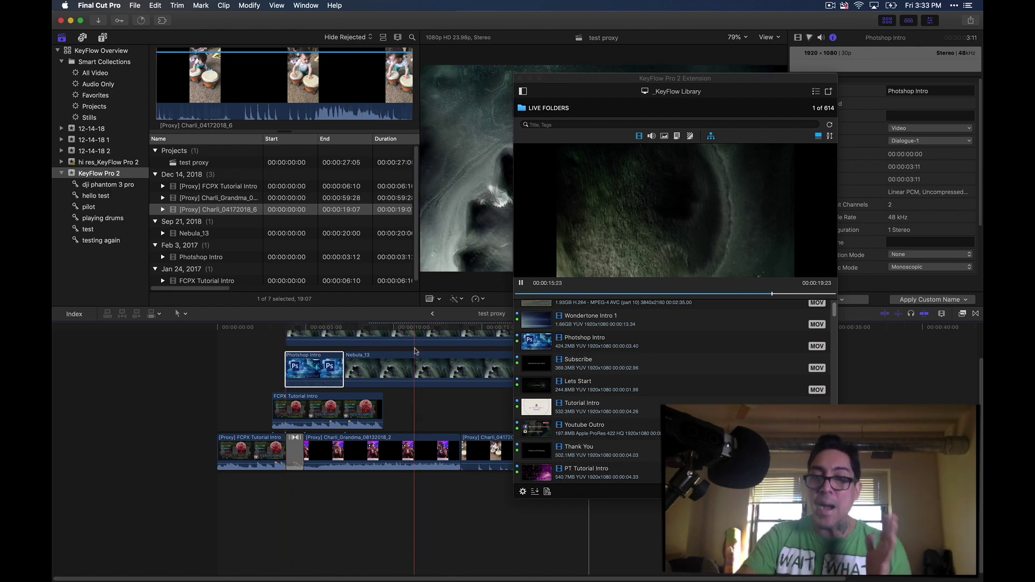
{"action": "left_click", "coordinate": [520, 79]}
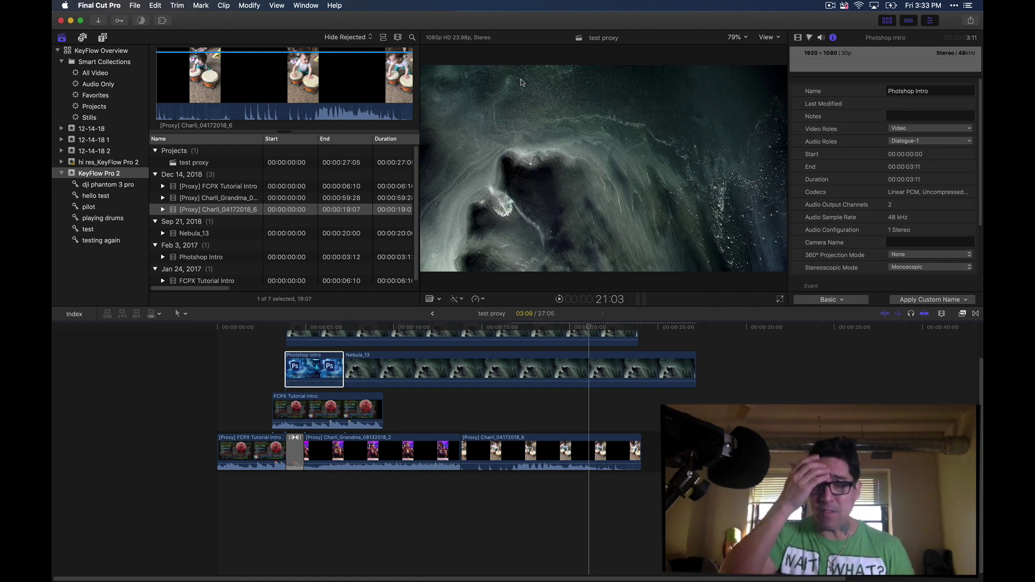
{"action": "scroll", "coordinate": [539, 412], "scroll_direction": "up", "scroll_amount": 3}
{"action": "scroll", "coordinate": [538, 414], "scroll_direction": "up", "scroll_amount": 1}
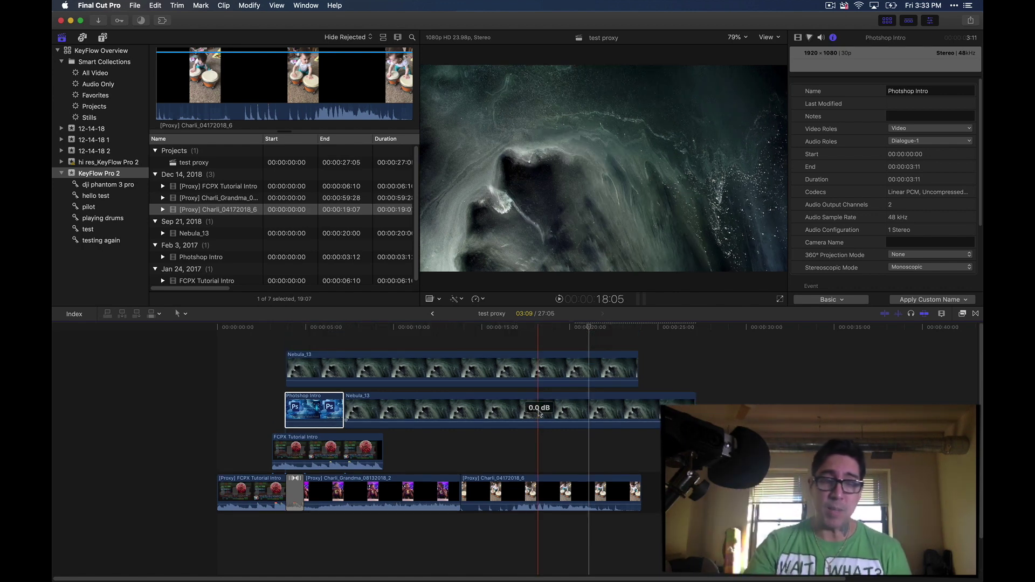
Step: Switch to the App Store and look through the KeyFlow Pro 2 product page
{"action": "mouse_move", "coordinate": [399, 576]}
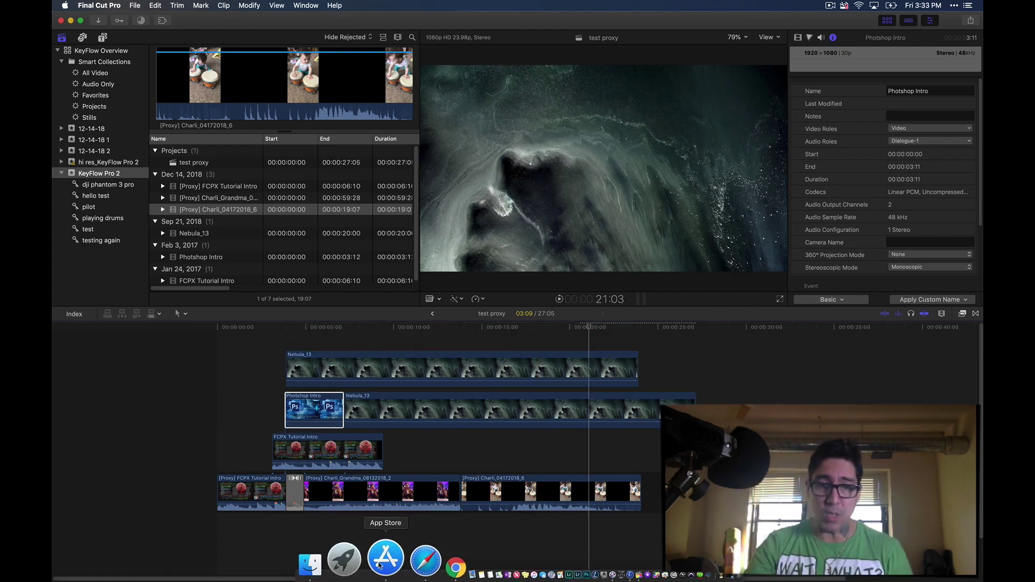
{"action": "left_click", "coordinate": [346, 566]}
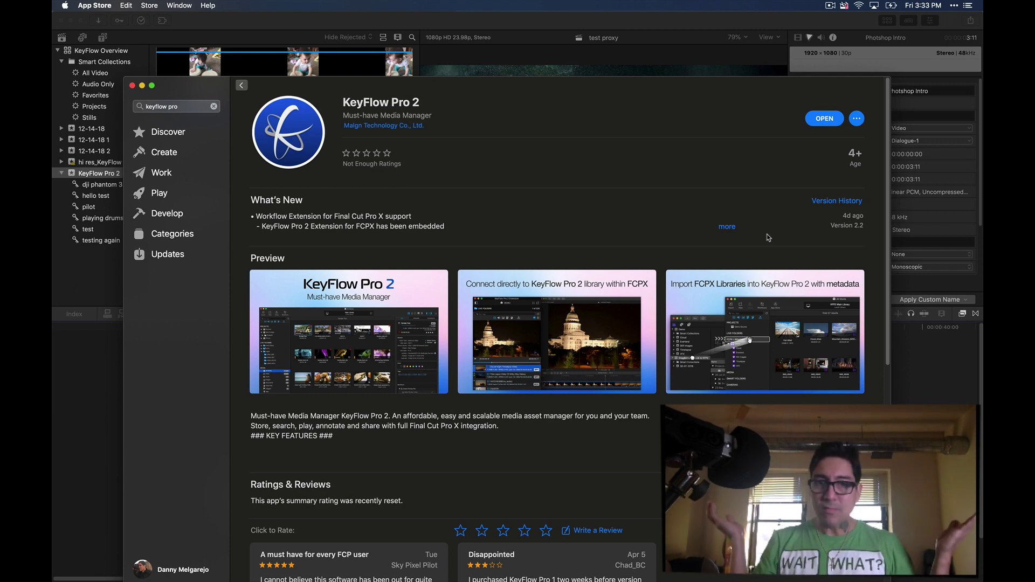
{"action": "scroll", "coordinate": [768, 238], "scroll_direction": "down", "scroll_amount": 5}
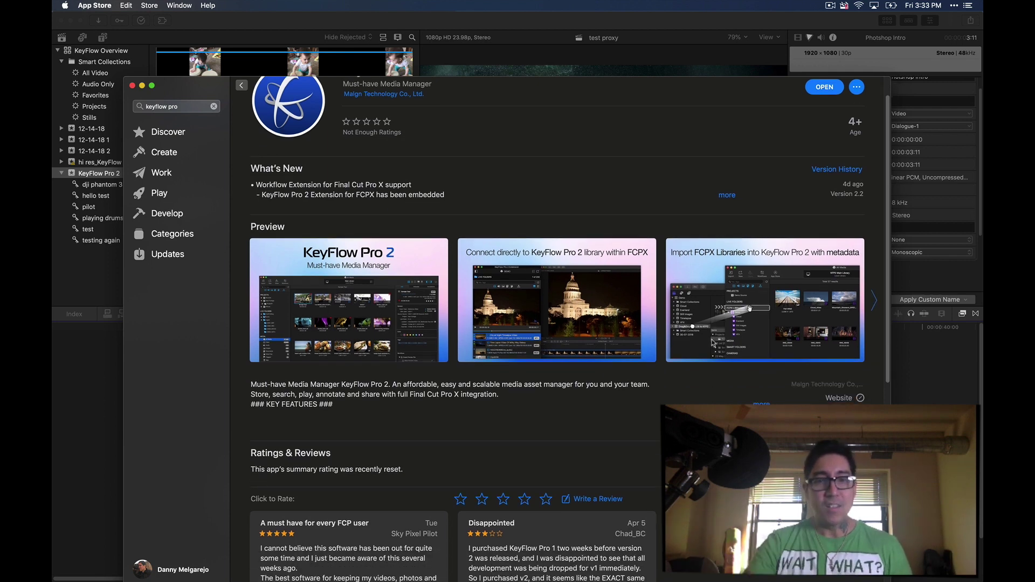